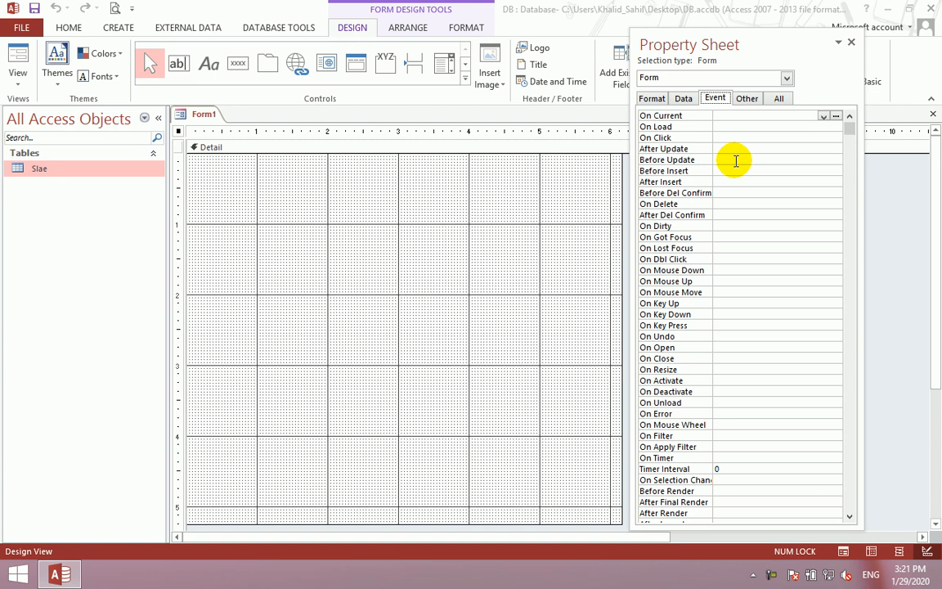
- Examine the blank form's After Update, Before Insert and After Insert event properties
{"action": "left_click", "coordinate": [728, 148]}
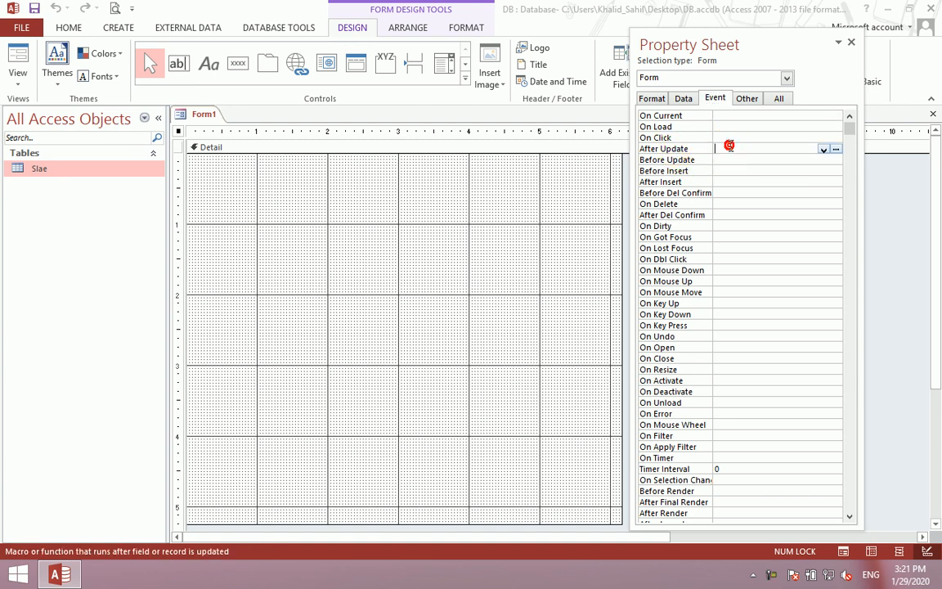
{"action": "double_click", "coordinate": [753, 42]}
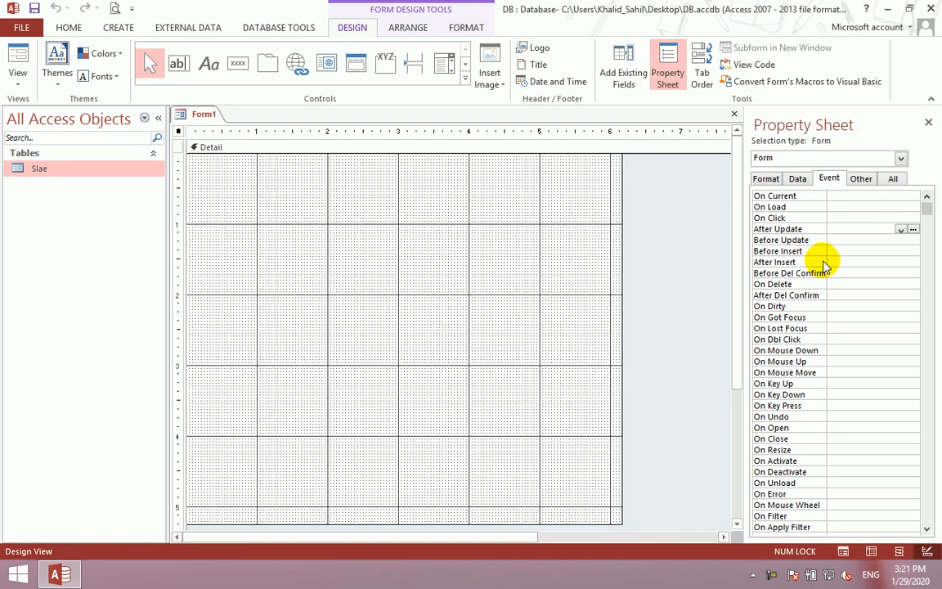
{"action": "left_click", "coordinate": [832, 233]}
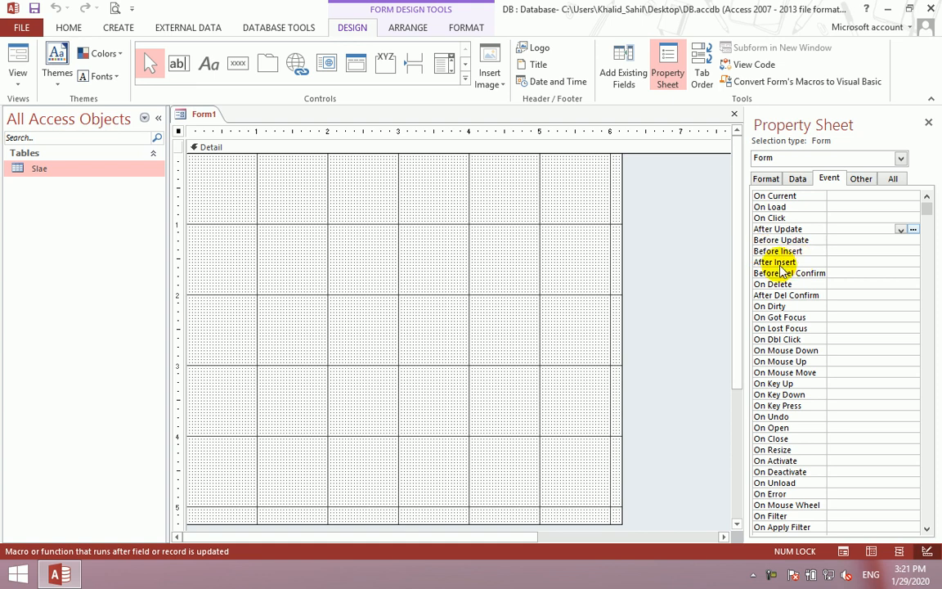
{"action": "left_click", "coordinate": [840, 262]}
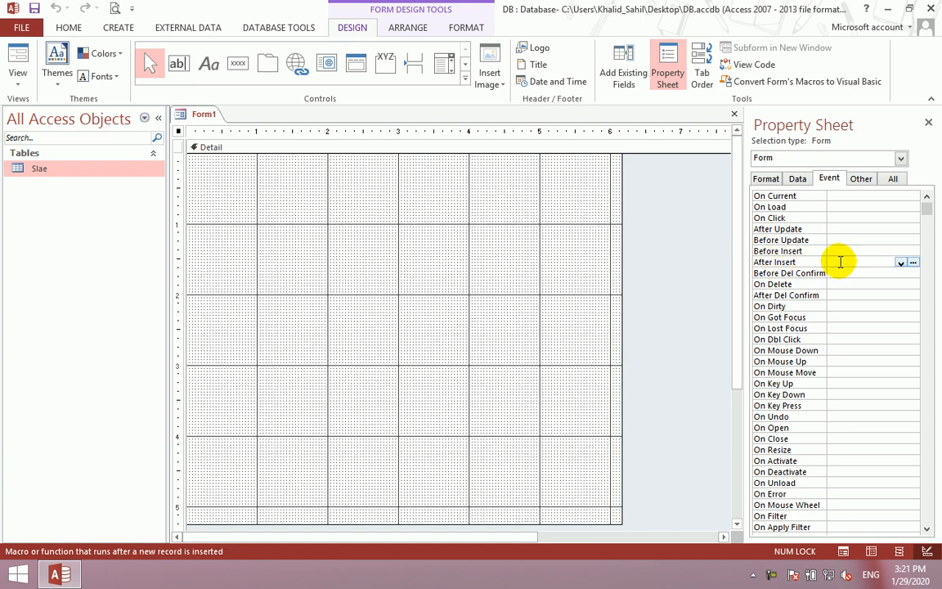
{"action": "left_click", "coordinate": [834, 252]}
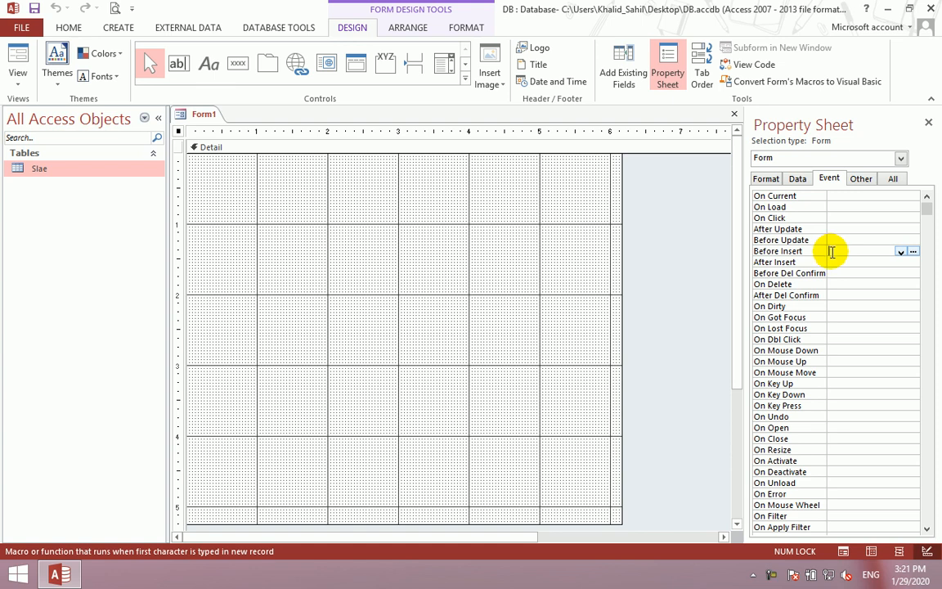
{"action": "left_click", "coordinate": [833, 262]}
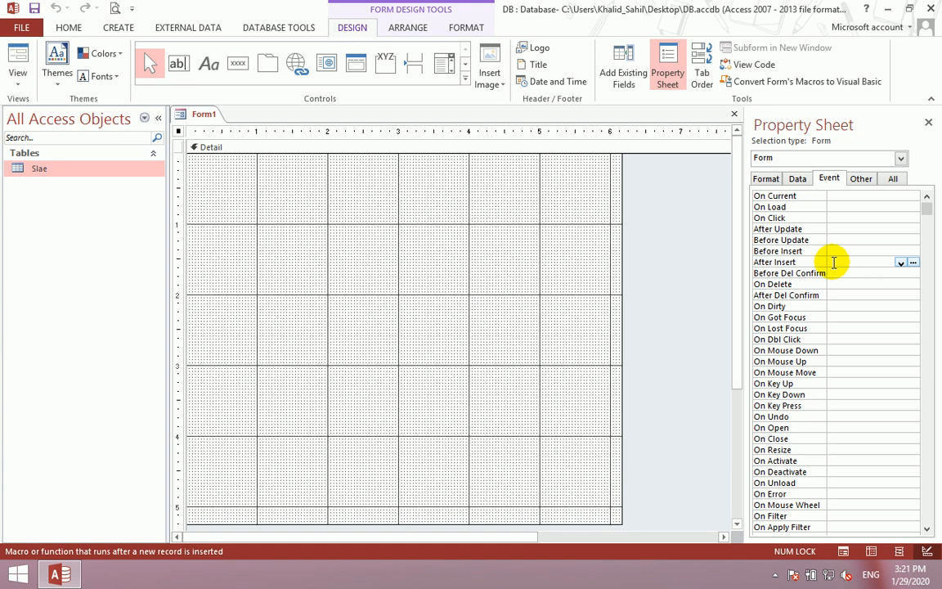
- Close the property sheet and the blank Form1, and open the Slae table in Design View
{"action": "left_click", "coordinate": [928, 121]}
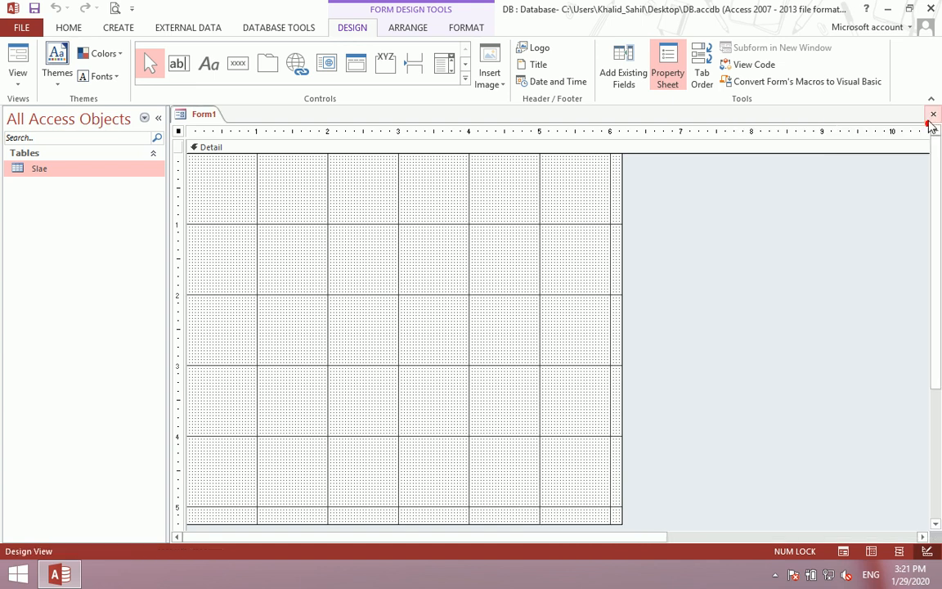
{"action": "left_click", "coordinate": [932, 114]}
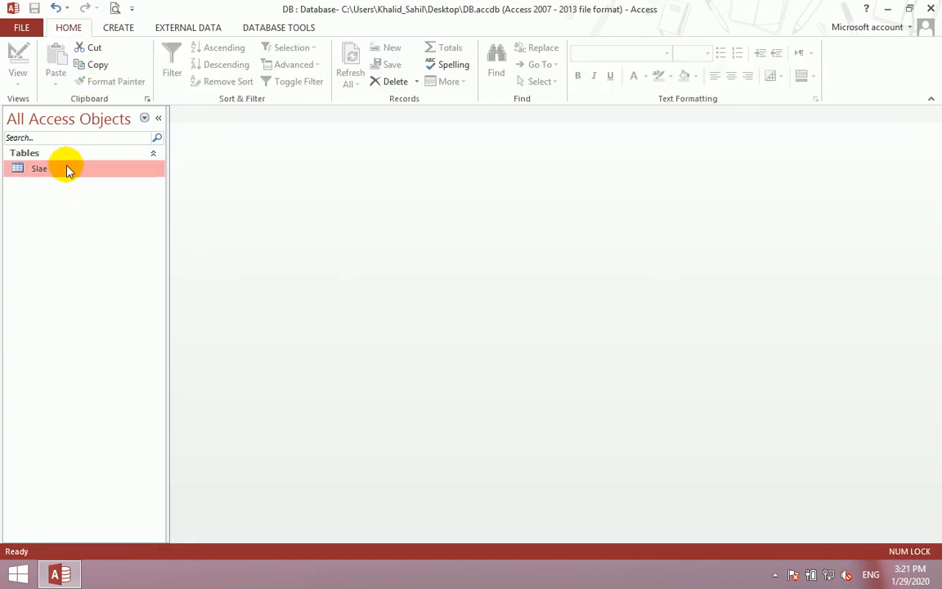
{"action": "right_click", "coordinate": [107, 168]}
{"action": "left_click", "coordinate": [127, 189]}
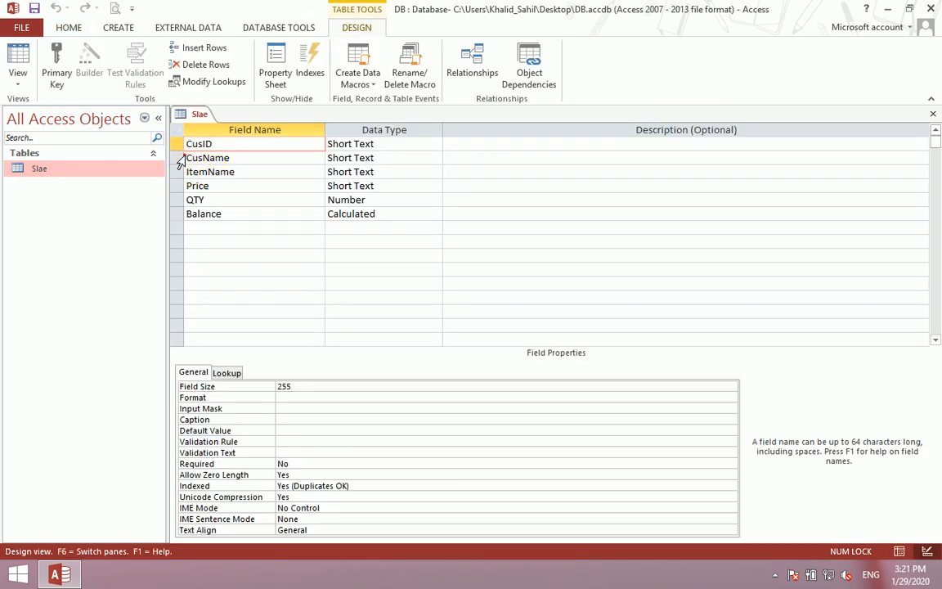
- Set the CusID field as the primary key of the Slae table
{"action": "left_click", "coordinate": [186, 158]}
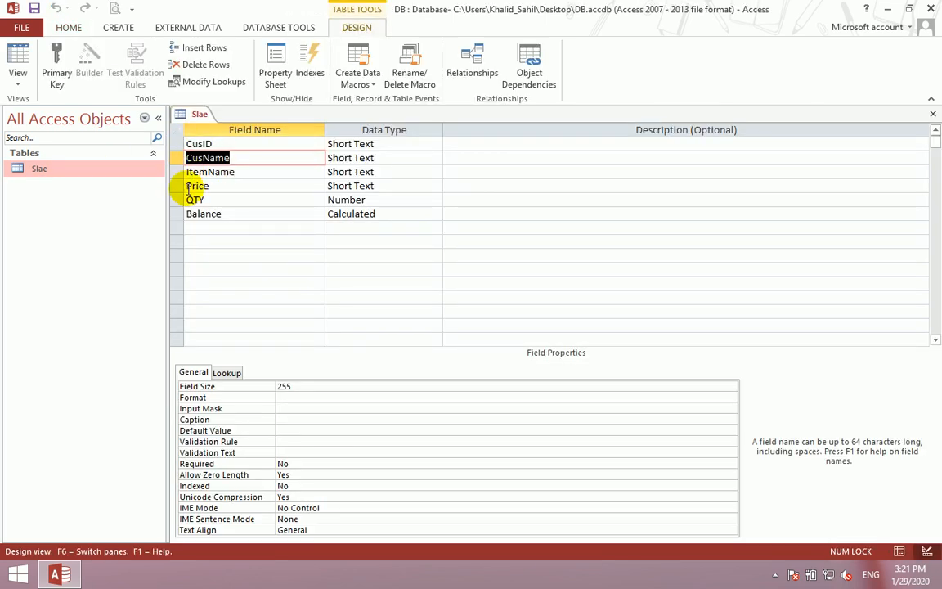
{"action": "left_click", "coordinate": [178, 172]}
{"action": "left_click", "coordinate": [177, 185]}
{"action": "left_click", "coordinate": [177, 200]}
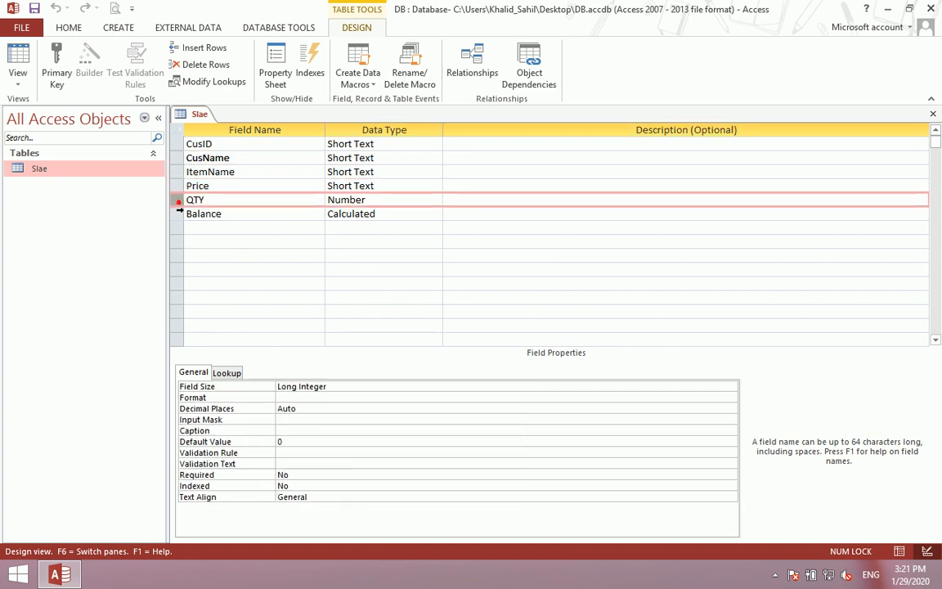
{"action": "left_click", "coordinate": [178, 216]}
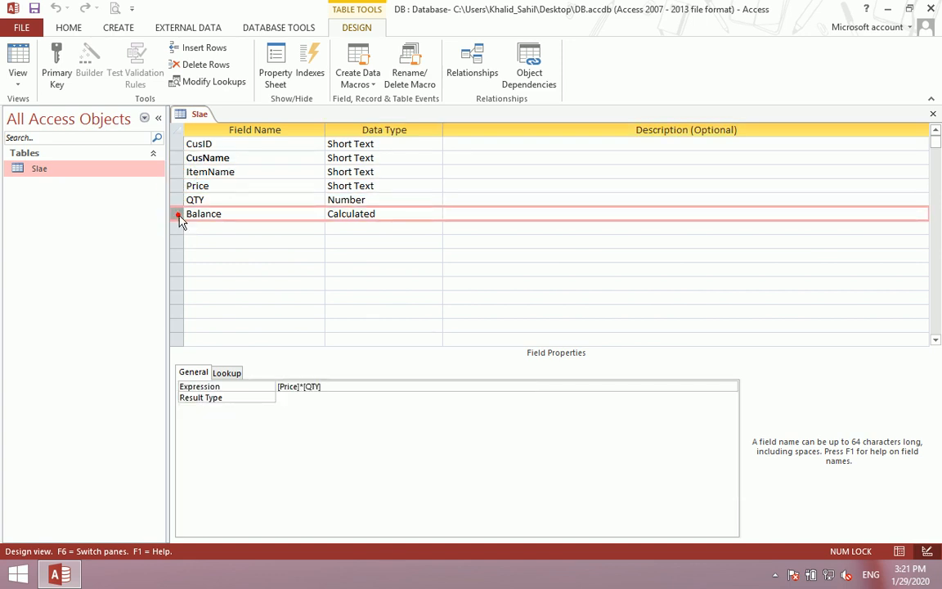
{"action": "left_click", "coordinate": [179, 143]}
{"action": "left_click", "coordinate": [56, 61]}
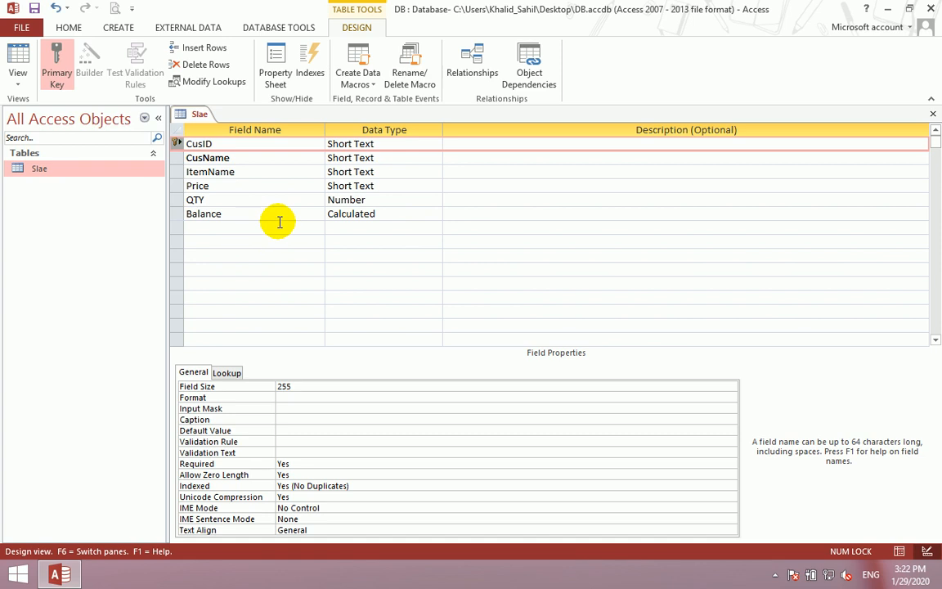
- Change the CusID field's data type to AutoNumber, and save and close the table
{"action": "left_click", "coordinate": [348, 157]}
{"action": "left_click", "coordinate": [399, 142]}
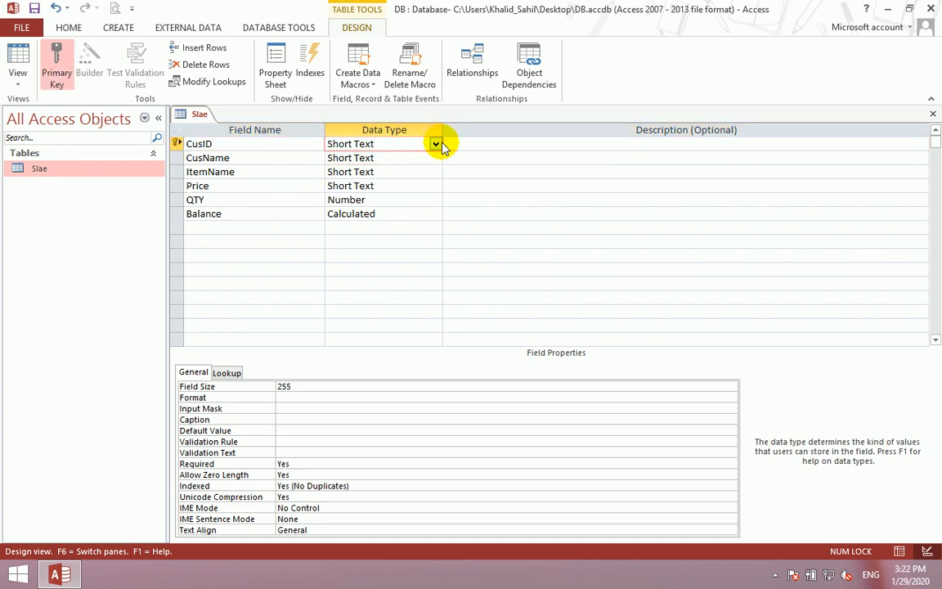
{"action": "left_click", "coordinate": [435, 144]}
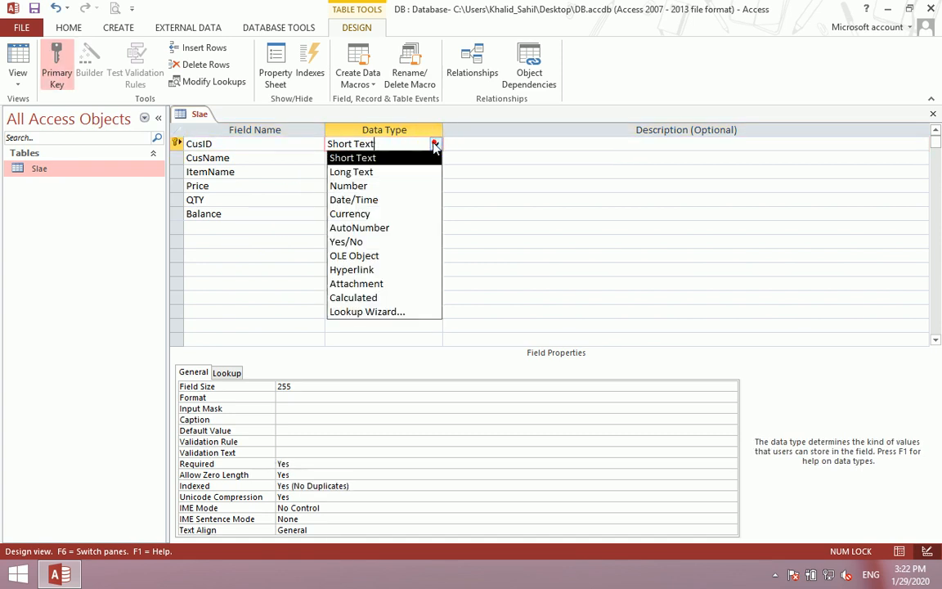
{"action": "left_click", "coordinate": [364, 227]}
{"action": "key", "text": "ctrl+s"}
{"action": "key", "text": "ctrl+w"}
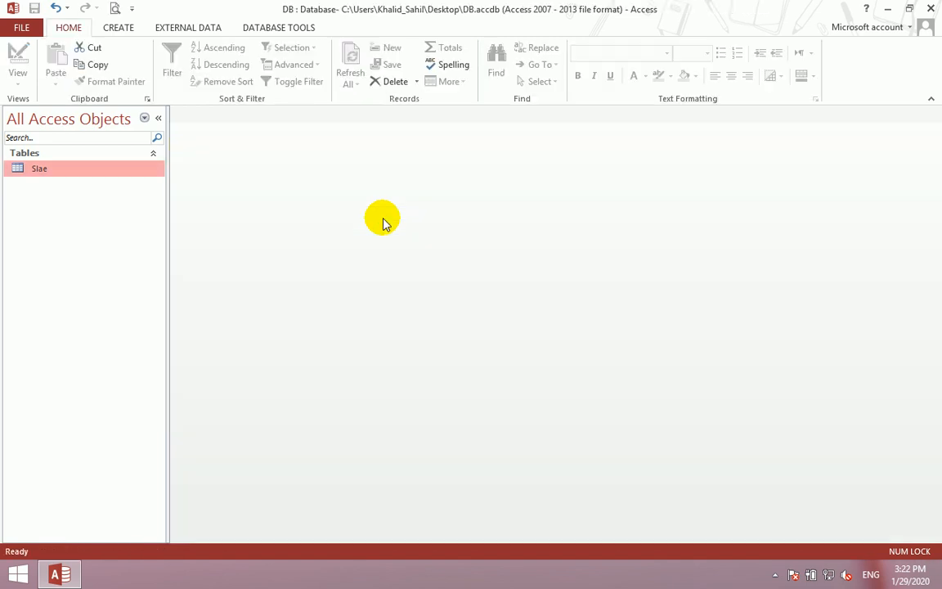
- Create a multiple-items form from the Slae table and switch it to Design View
{"action": "left_click", "coordinate": [118, 27]}
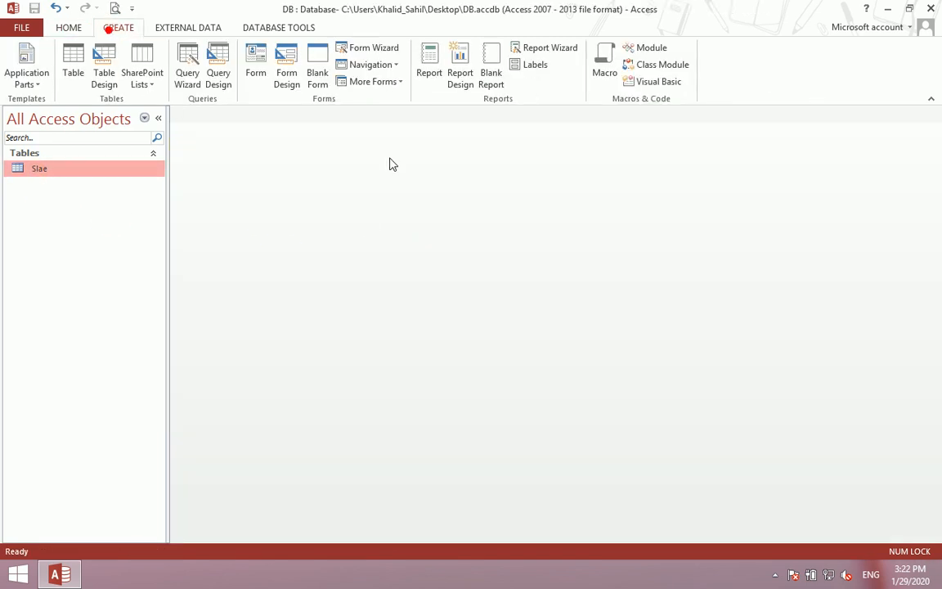
{"action": "left_click", "coordinate": [397, 82]}
{"action": "left_click", "coordinate": [417, 111]}
{"action": "right_click", "coordinate": [358, 259]}
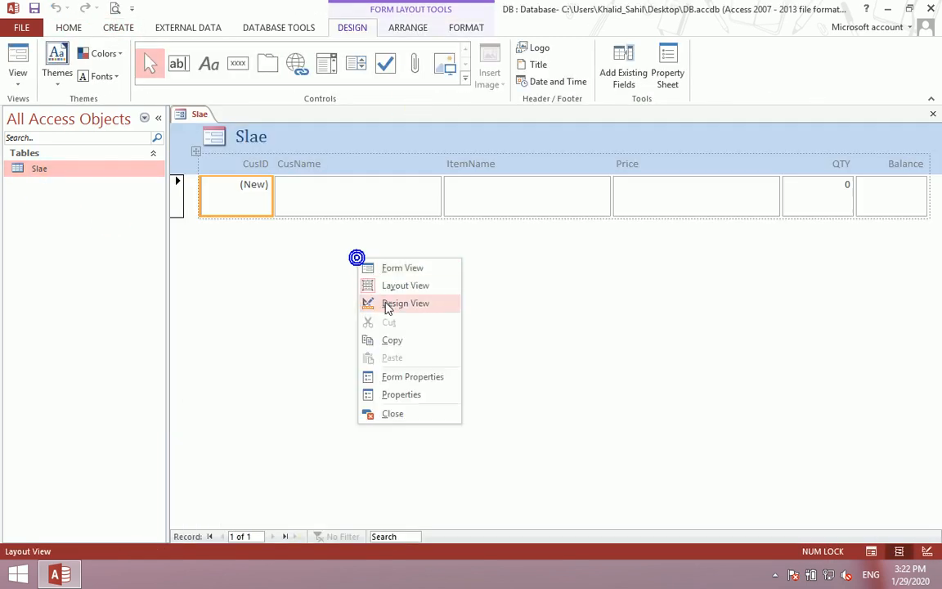
{"action": "left_click", "coordinate": [382, 302]}
- Reduce the Detail section's height to fit its row of fields and save the form as Slae
{"action": "left_click", "coordinate": [347, 248]}
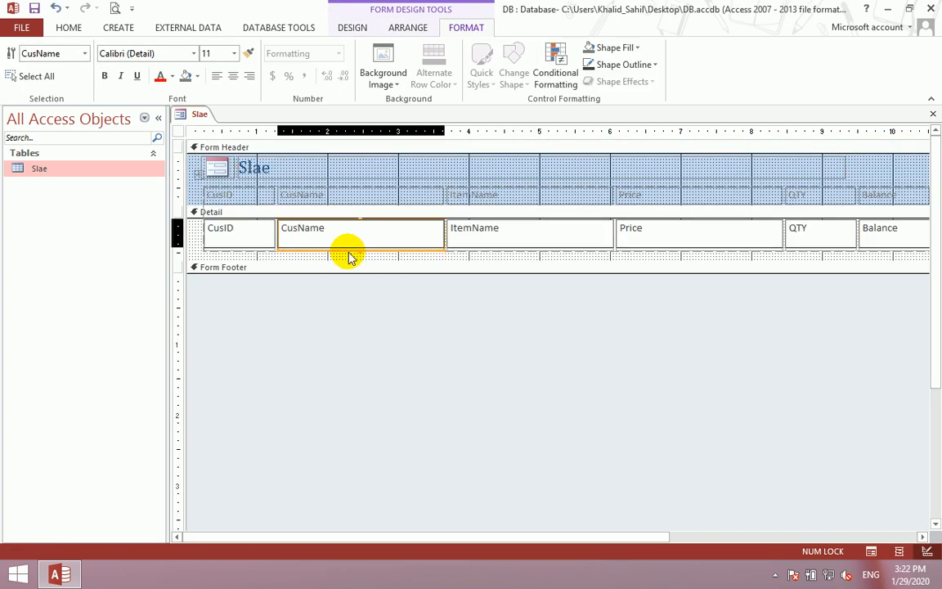
{"action": "left_click_drag", "start_coordinate": [311, 260], "coordinate": [312, 245]}
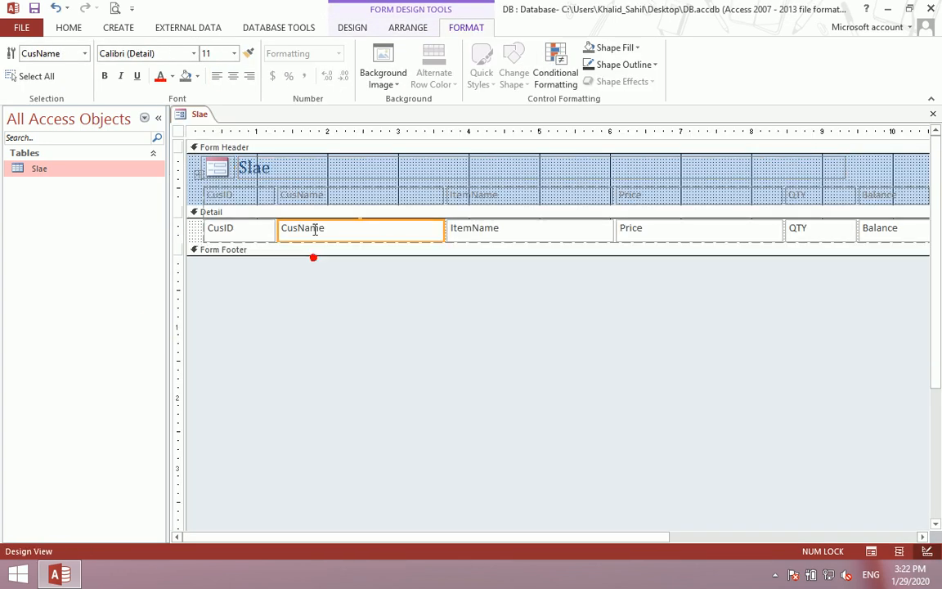
{"action": "left_click", "coordinate": [290, 293]}
{"action": "key", "text": "ctrl+s"}
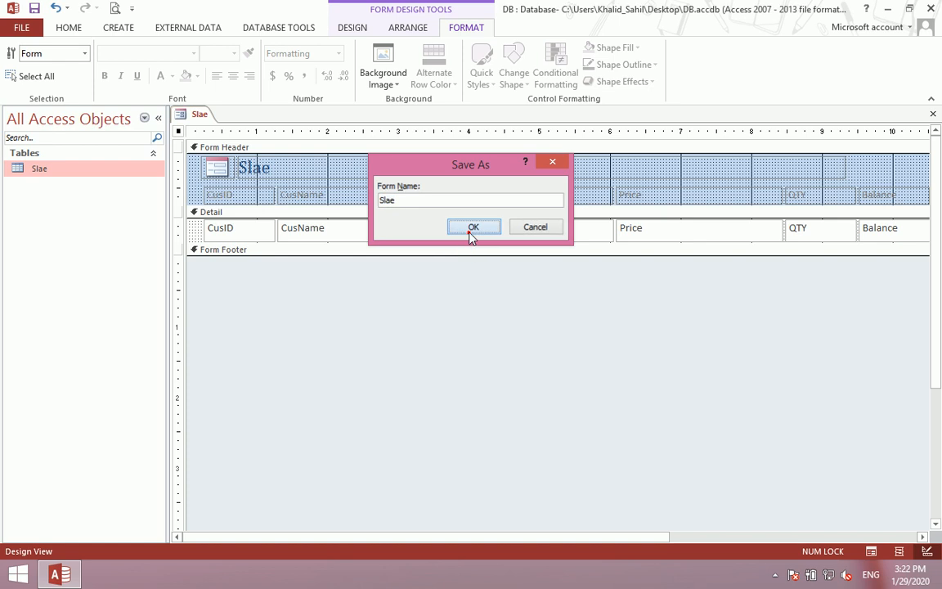
{"action": "left_click", "coordinate": [470, 233]}
- Open the form's properties and set Pop Up to Yes
{"action": "right_click", "coordinate": [357, 280]}
{"action": "left_click", "coordinate": [280, 343]}
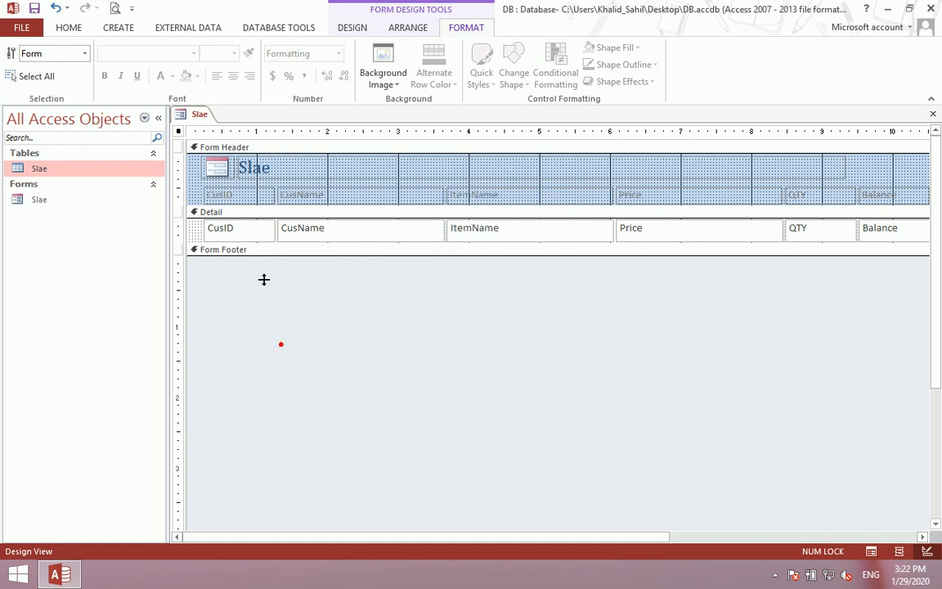
{"action": "double_click", "coordinate": [238, 335]}
{"action": "left_click", "coordinate": [860, 178]}
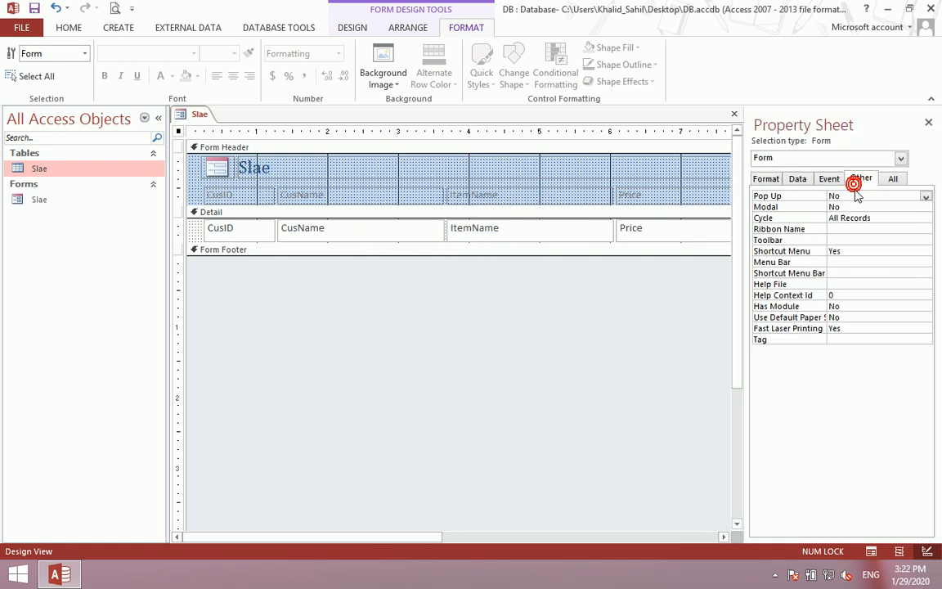
{"action": "left_click", "coordinate": [855, 194]}
- Set the form's Auto Center to Yes, and Record Selectors and Navigation Buttons to No
{"action": "left_click", "coordinate": [769, 178]}
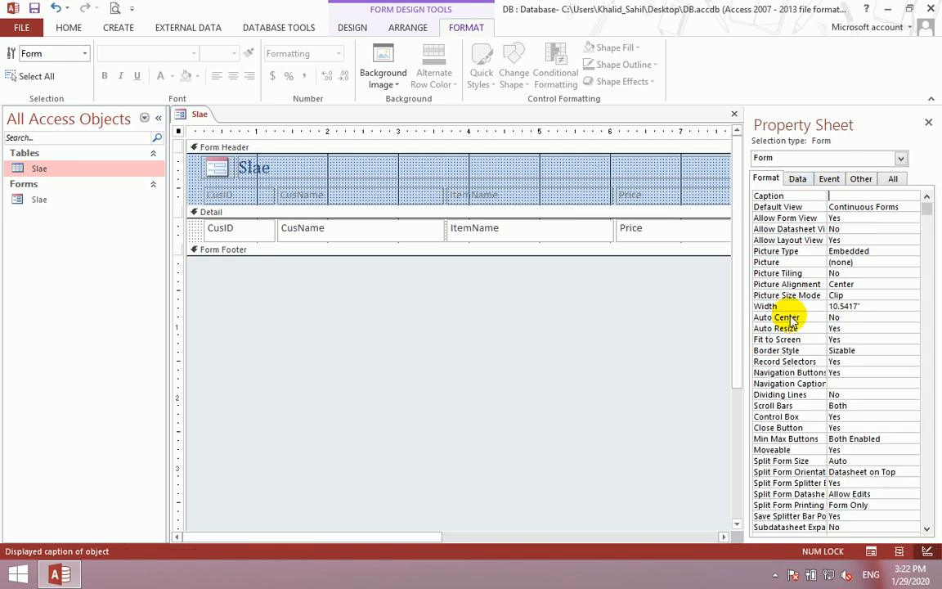
{"action": "double_click", "coordinate": [846, 318]}
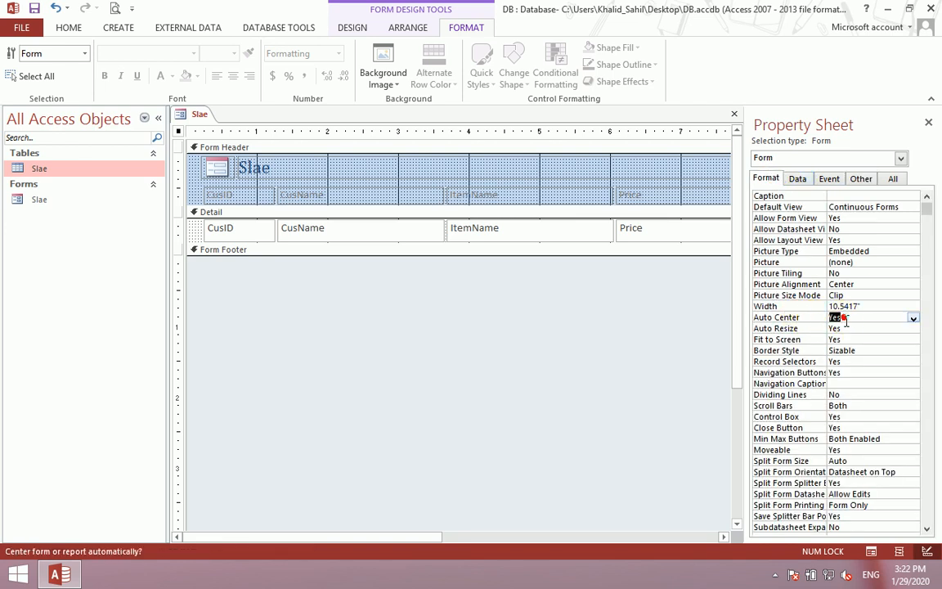
{"action": "double_click", "coordinate": [851, 362]}
{"action": "double_click", "coordinate": [842, 372]}
- Close the property sheet and the form, saving the changes, and reopen the Slae form in Form View
{"action": "left_click", "coordinate": [927, 121]}
{"action": "left_click", "coordinate": [932, 115]}
{"action": "left_click", "coordinate": [417, 327]}
{"action": "double_click", "coordinate": [78, 202]}
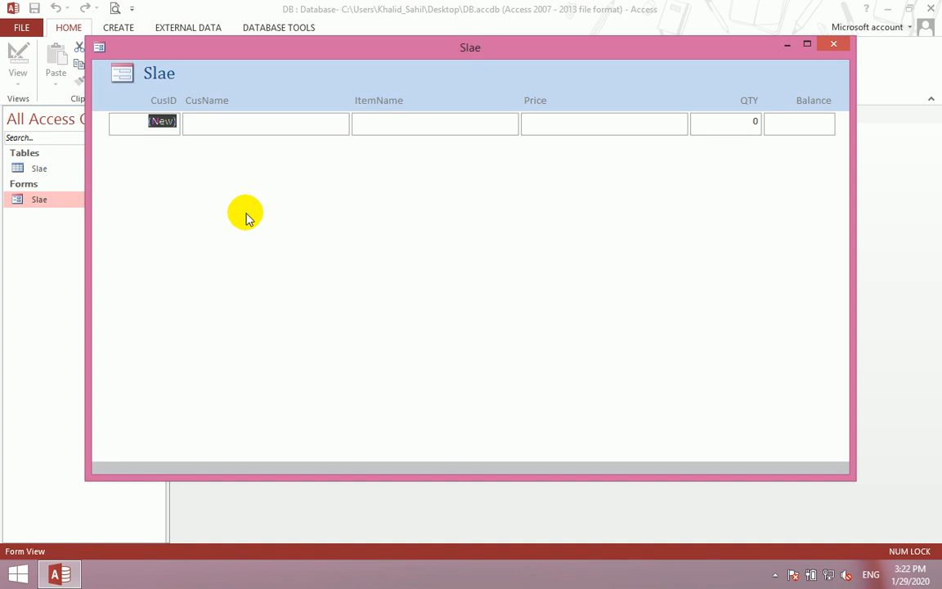
- Add two sale records with customer names: Computer, price 5000, quantity 3, and LCD, price 3200, quantity 4
{"action": "left_click", "coordinate": [233, 134]}
{"action": "type", "text": "Ahmad"}
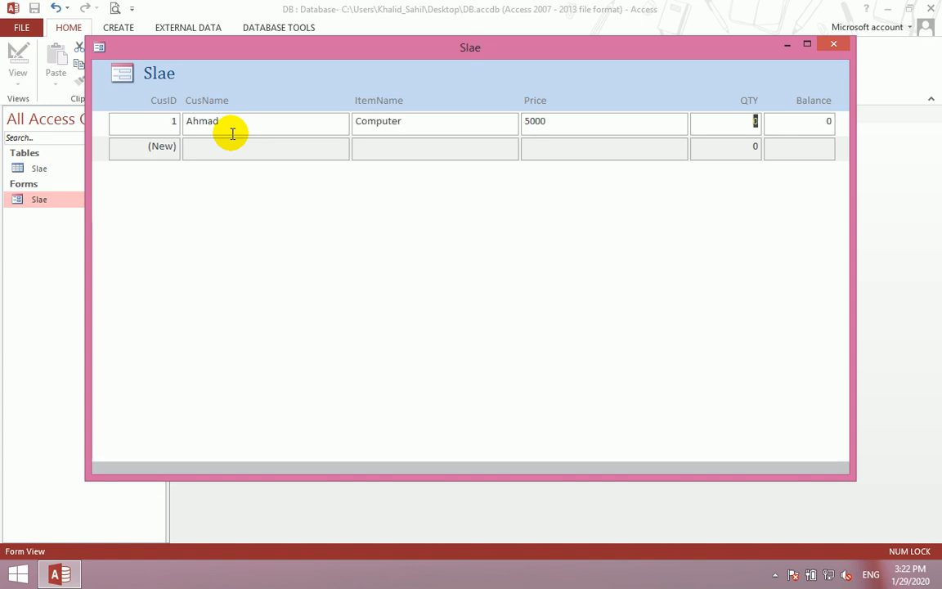
{"action": "type", "text": "3"}
{"action": "key", "text": "Tab"}
{"action": "key", "text": "Tab"}
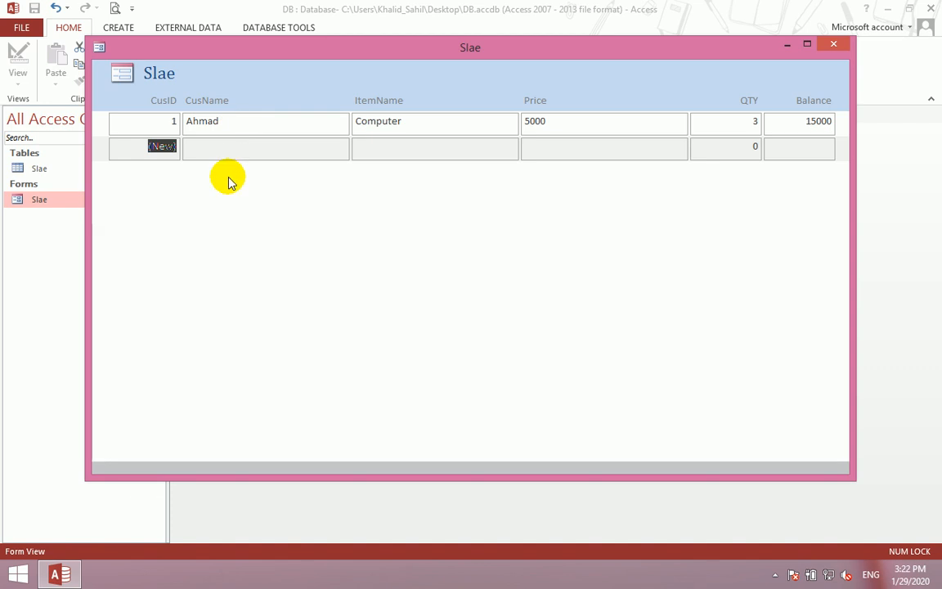
{"action": "type", "text": "Sajjad"}
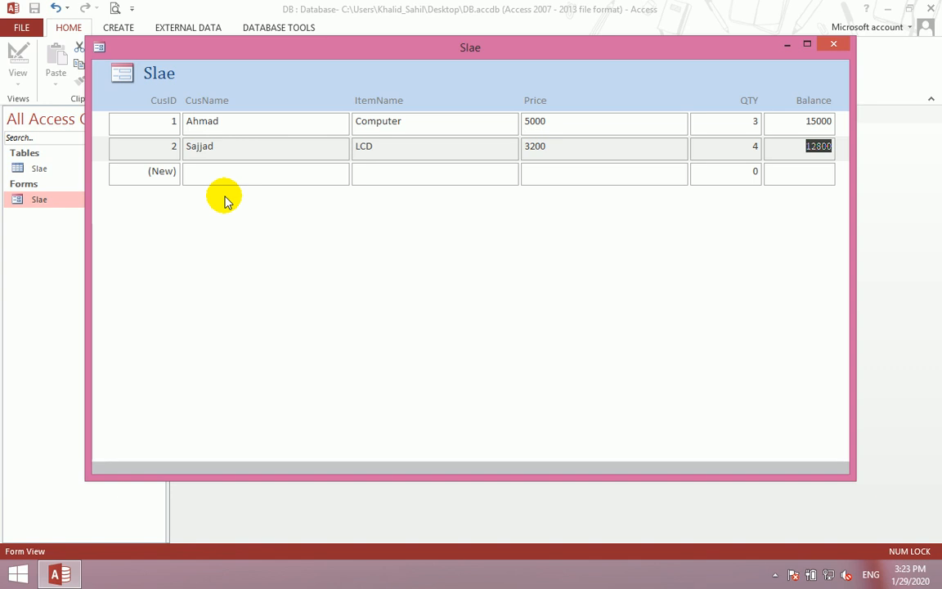
{"action": "key", "text": "Tab"}
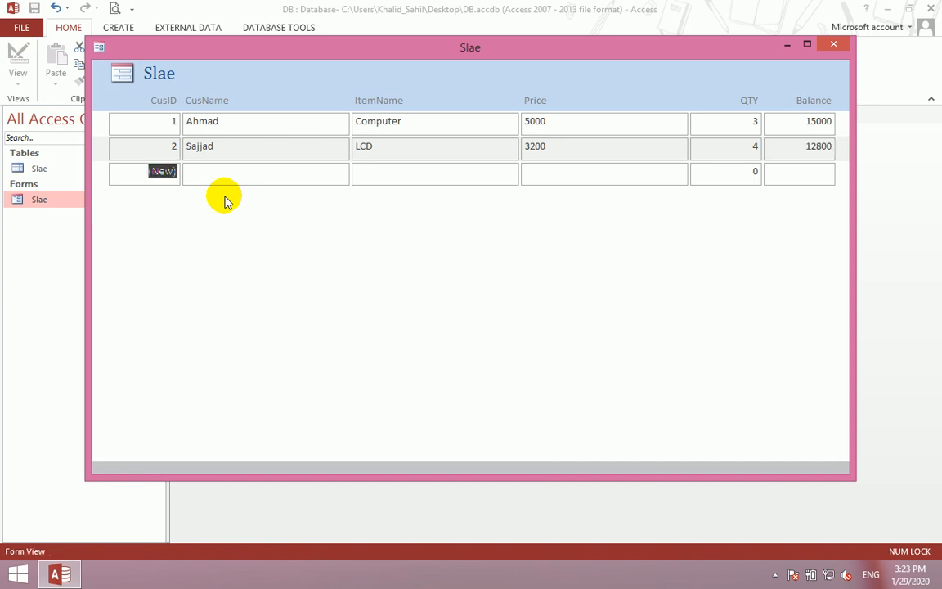
- Switch the form to Design View and delete the Slae title and the logo from the Form Header
{"action": "right_click", "coordinate": [225, 200]}
{"action": "left_click", "coordinate": [255, 249]}
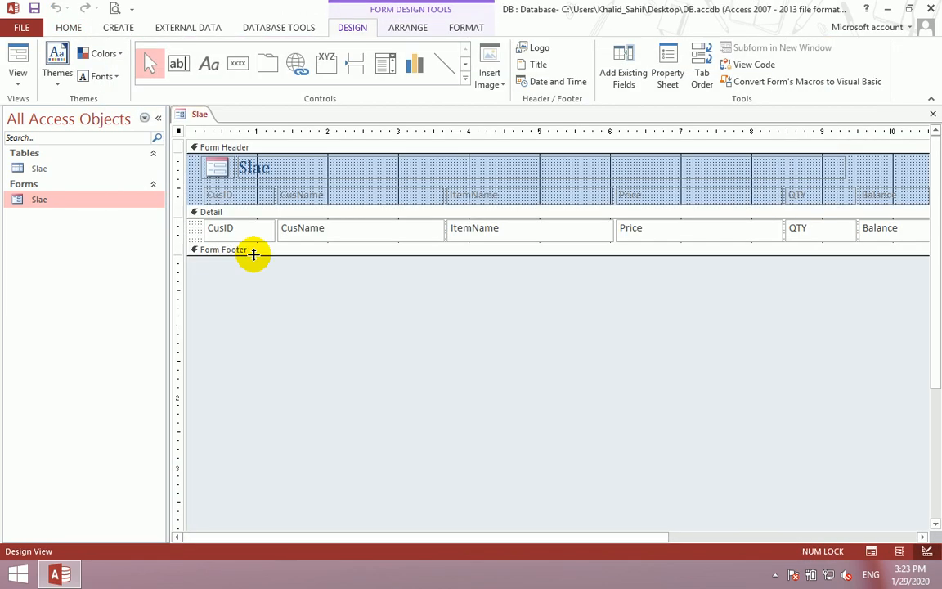
{"action": "left_click", "coordinate": [288, 159]}
{"action": "key", "text": "Delete"}
{"action": "left_click", "coordinate": [211, 163]}
{"action": "key", "text": "Delete"}
- Narrow the CusName label and text box together to about 1.3 inches
{"action": "left_click_drag", "start_coordinate": [332, 167], "coordinate": [360, 249]}
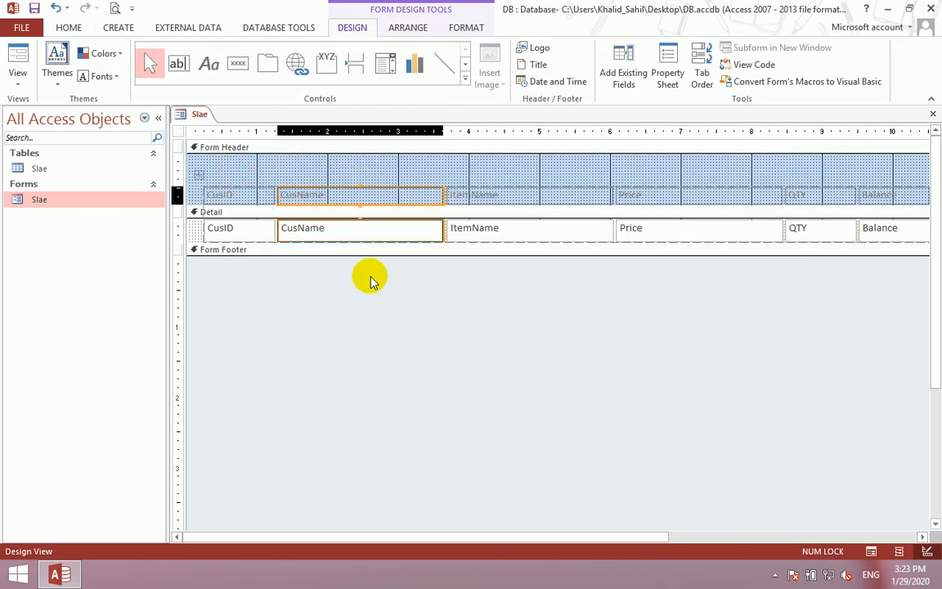
{"action": "key", "text": "shift+Left"}
{"action": "key", "text": "shift+Left"}
{"action": "key", "text": "shift+Left"}
{"action": "key", "text": "shift+Left"}
{"action": "key", "text": "shift+Left"}
{"action": "key", "text": "shift+Left"}
{"action": "key", "text": "shift+Left"}
{"action": "key", "text": "shift+Left"}
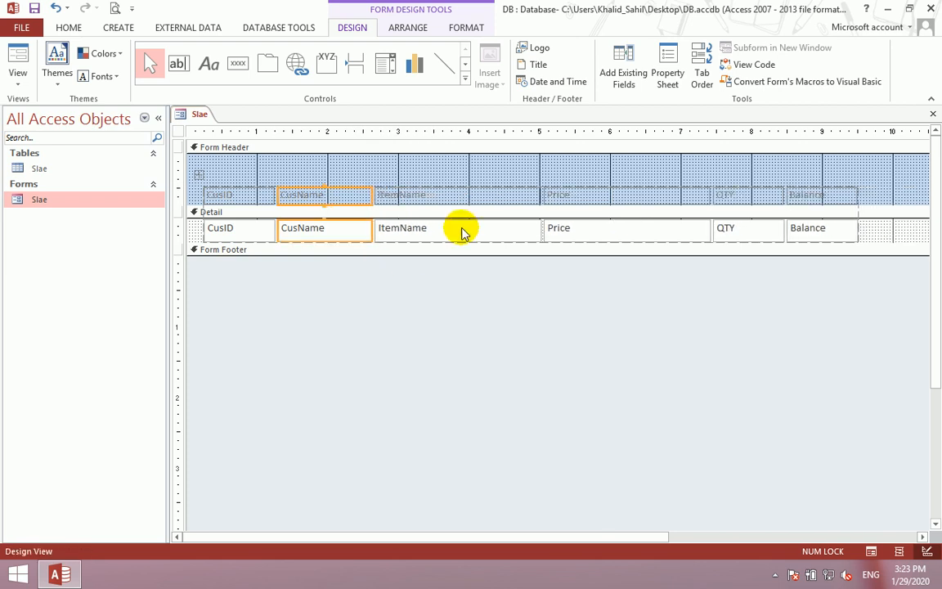
- Narrow the ItemName label and text box together to about 1.4 inches
{"action": "left_click_drag", "start_coordinate": [503, 178], "coordinate": [494, 267]}
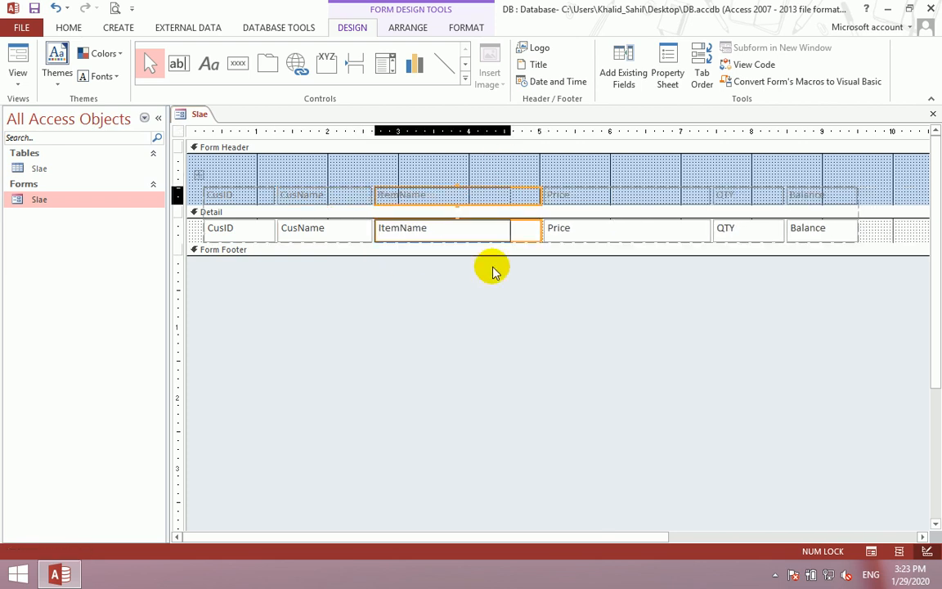
{"action": "key", "text": "shift+Left"}
{"action": "key", "text": "shift+Left"}
{"action": "key", "text": "shift+Left"}
{"action": "key", "text": "shift+Left"}
{"action": "key", "text": "shift+Left"}
{"action": "key", "text": "shift+Left"}
{"action": "key", "text": "shift+Left"}
- Narrow the Price label and text box together to about 1 inch
{"action": "left_click_drag", "start_coordinate": [553, 172], "coordinate": [553, 273]}
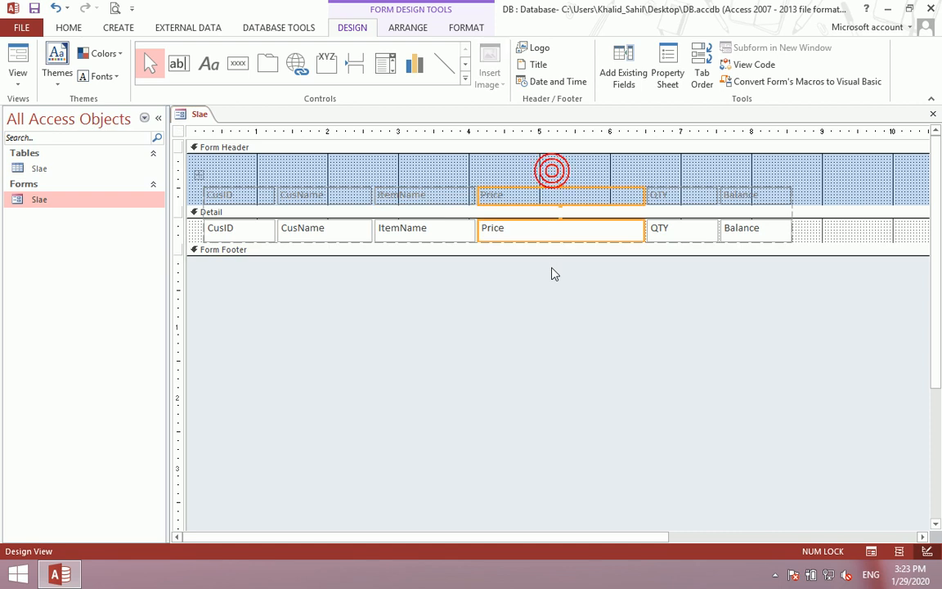
{"action": "key", "text": "shift+Left"}
{"action": "key", "text": "shift+Left"}
{"action": "key", "text": "shift+Left"}
{"action": "key", "text": "shift+Left"}
{"action": "key", "text": "shift+Left"}
{"action": "key", "text": "shift+Left"}
{"action": "key", "text": "shift+Left"}
{"action": "key", "text": "shift+Left"}
{"action": "key", "text": "shift+Left"}
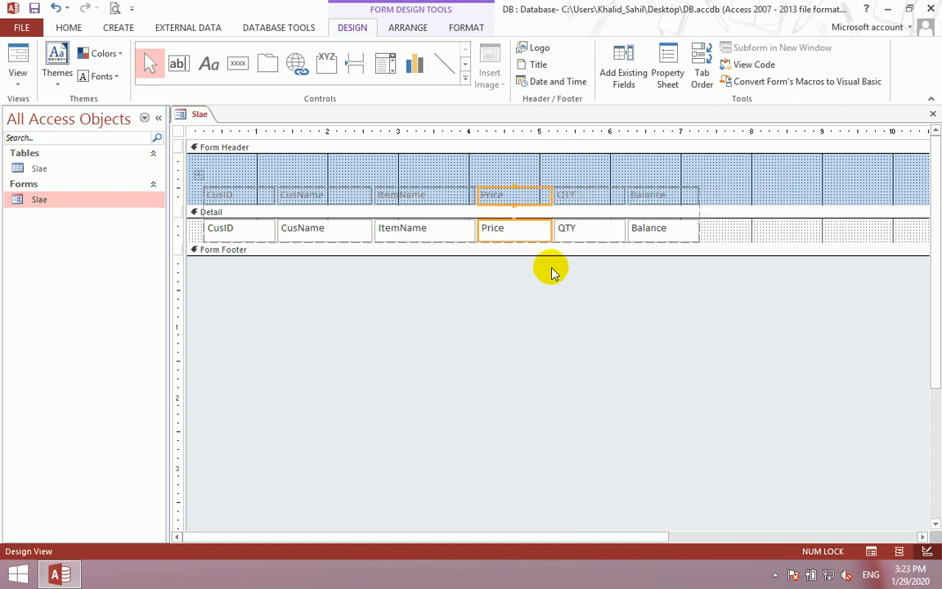
- Reduce the form's width to about 7.3 inches, ending just past the Balance column, and reopen the form in Form View
{"action": "left_click_drag", "start_coordinate": [484, 544], "coordinate": [858, 489]}
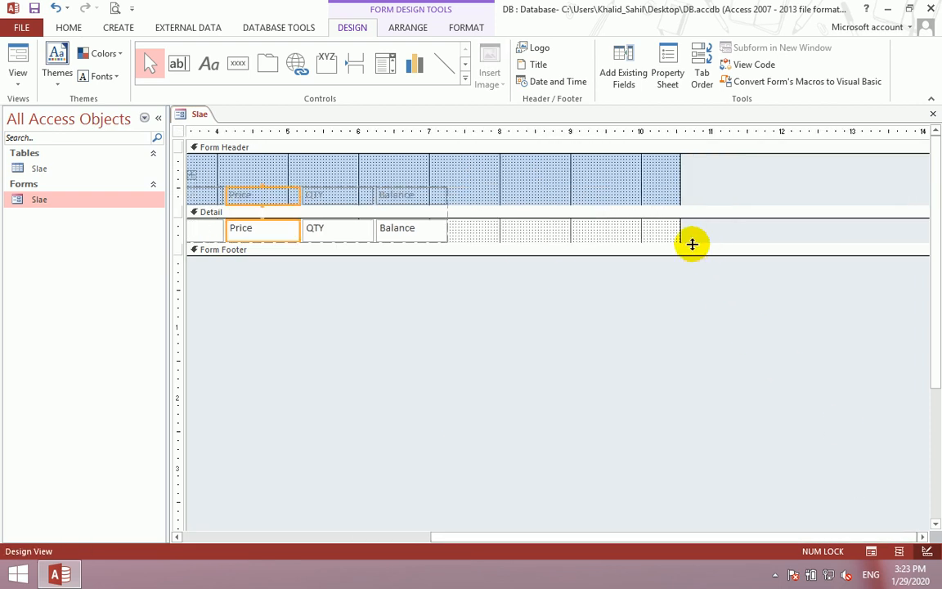
{"action": "left_click_drag", "start_coordinate": [679, 234], "coordinate": [272, 359]}
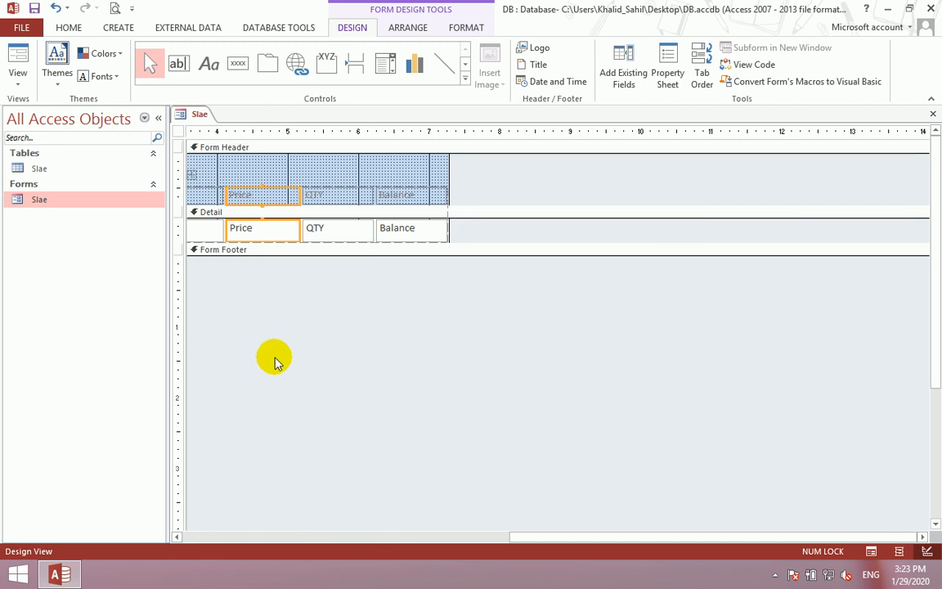
{"action": "key", "text": "ctrl+w"}
{"action": "double_click", "coordinate": [36, 201]}
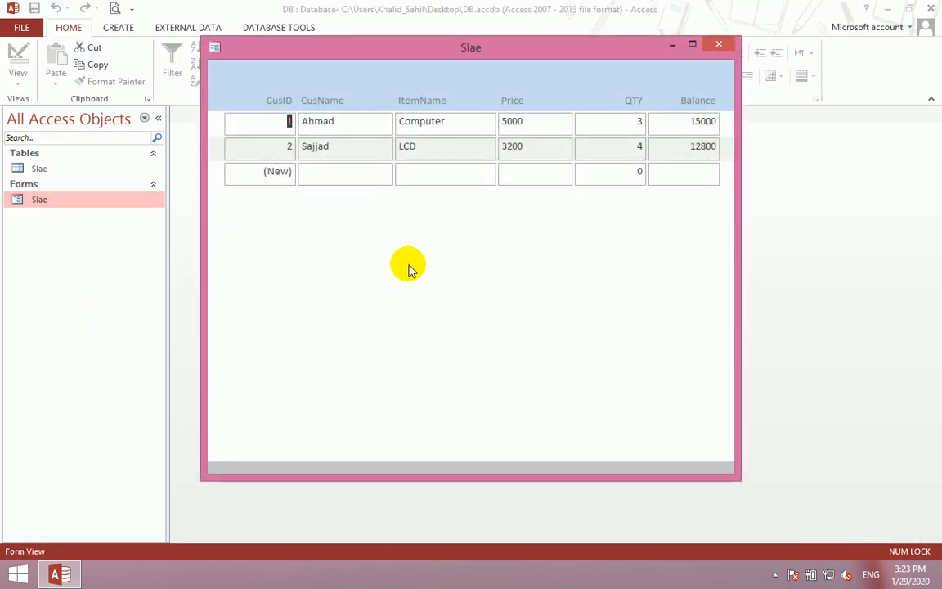
- In Design View, heighten the Form Header to about 1.3 inches and move the column labels down to its lower edge
{"action": "right_click", "coordinate": [405, 236]}
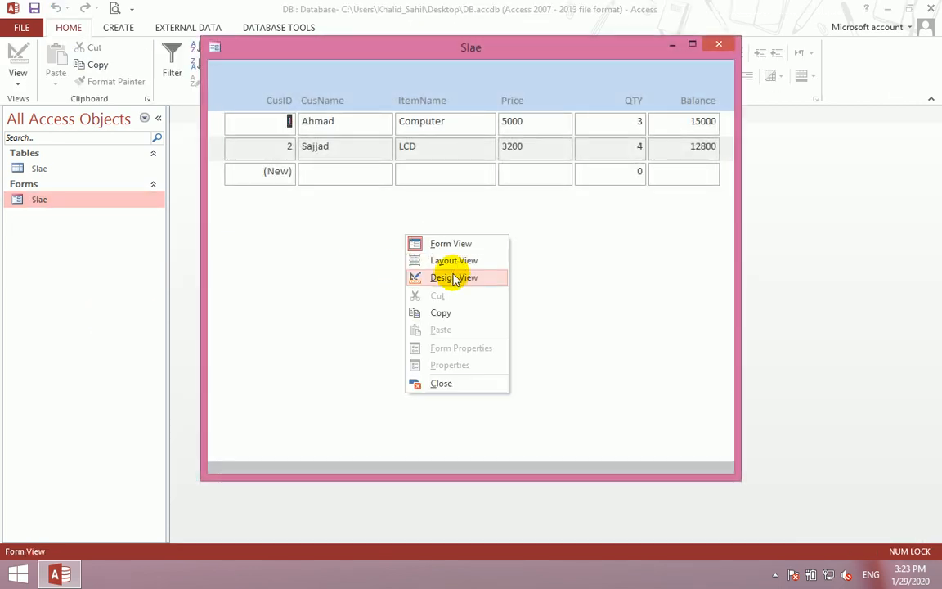
{"action": "left_click", "coordinate": [456, 279]}
{"action": "left_click_drag", "start_coordinate": [387, 206], "coordinate": [386, 246]}
{"action": "left_click_drag", "start_coordinate": [347, 194], "coordinate": [347, 235]}
- Set the Form Header's background fill color to white
{"action": "left_click_drag", "start_coordinate": [233, 210], "coordinate": [622, 351]}
{"action": "right_click", "coordinate": [506, 185]}
{"action": "mouse_move", "coordinate": [595, 245]}
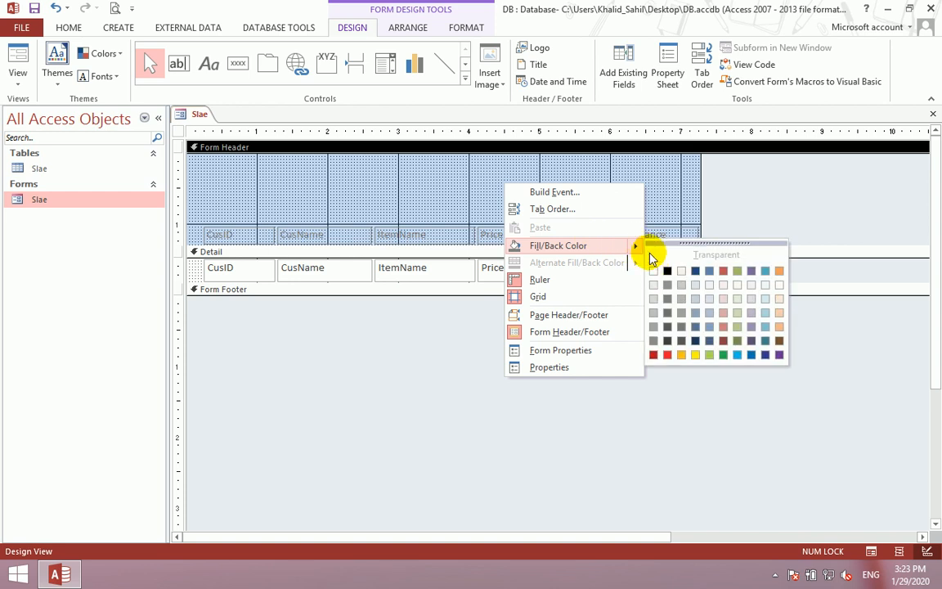
{"action": "left_click", "coordinate": [652, 271]}
- Make all column labels and text boxes automatic black, bold and centered, and reopen the form in Form View
{"action": "left_click_drag", "start_coordinate": [254, 209], "coordinate": [684, 365]}
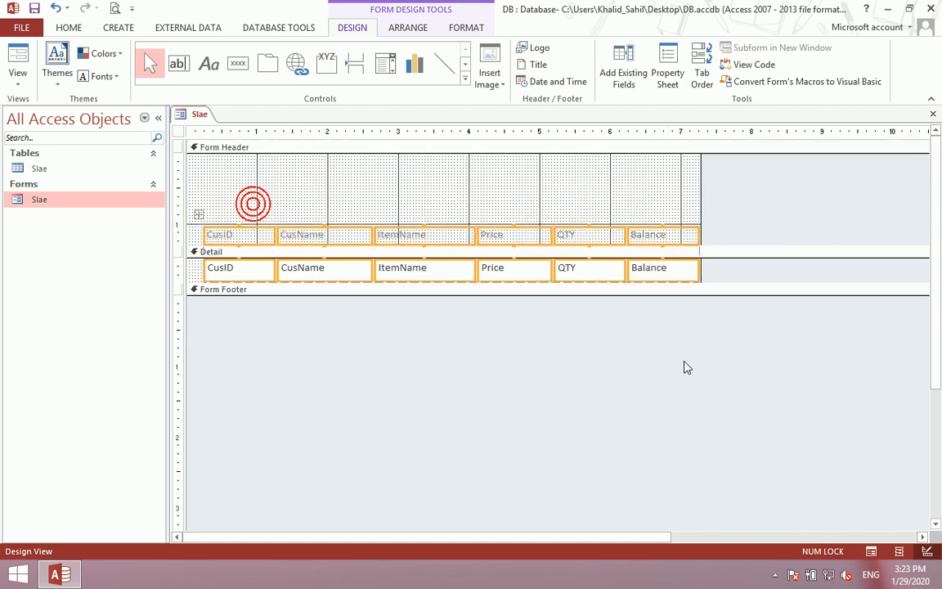
{"action": "left_click", "coordinate": [460, 27]}
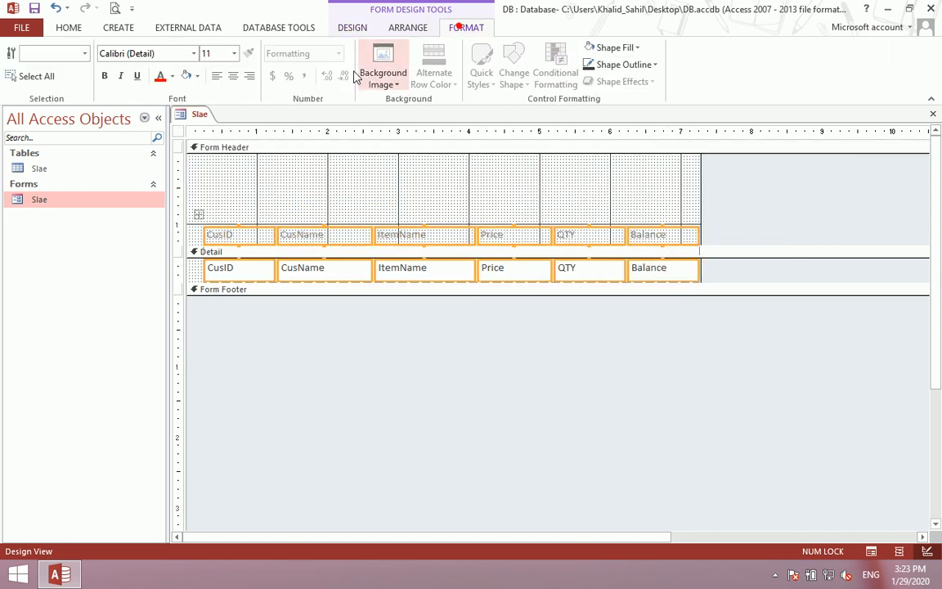
{"action": "left_click", "coordinate": [166, 77]}
{"action": "left_click", "coordinate": [163, 94]}
{"action": "key", "text": "ctrl+b"}
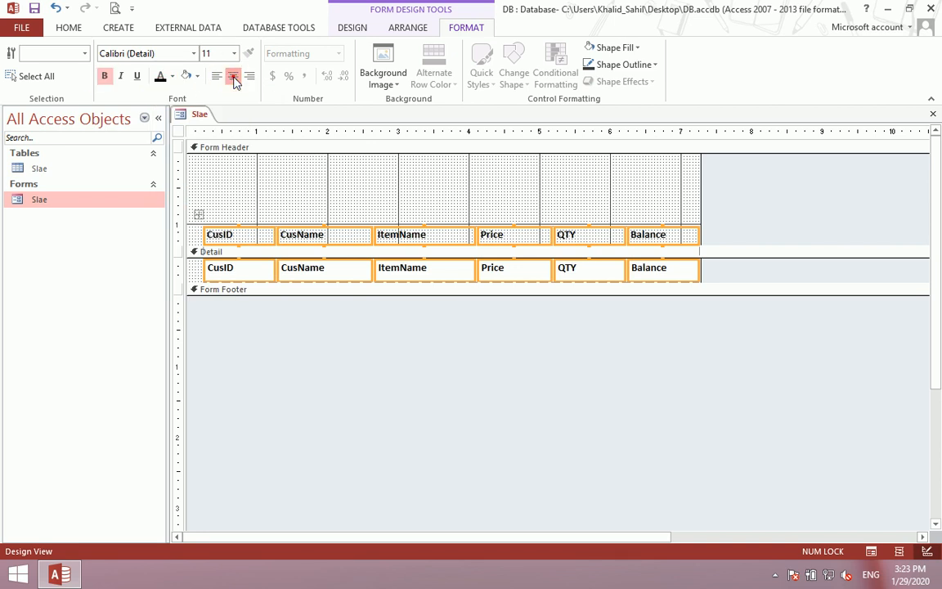
{"action": "left_click", "coordinate": [233, 76]}
{"action": "left_click", "coordinate": [302, 204]}
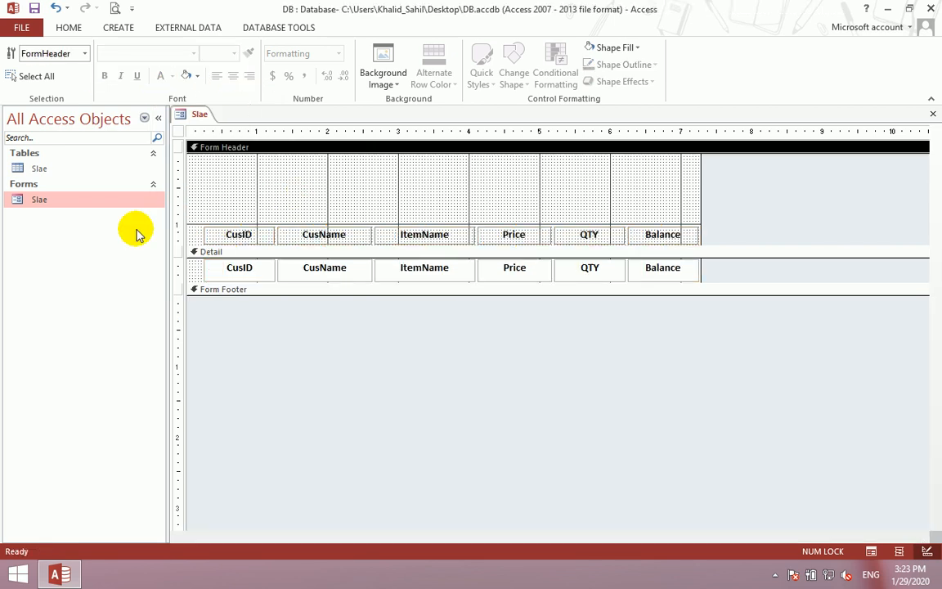
{"action": "key", "text": "ctrl+w"}
{"action": "double_click", "coordinate": [86, 197]}
{"action": "right_click", "coordinate": [353, 275]}
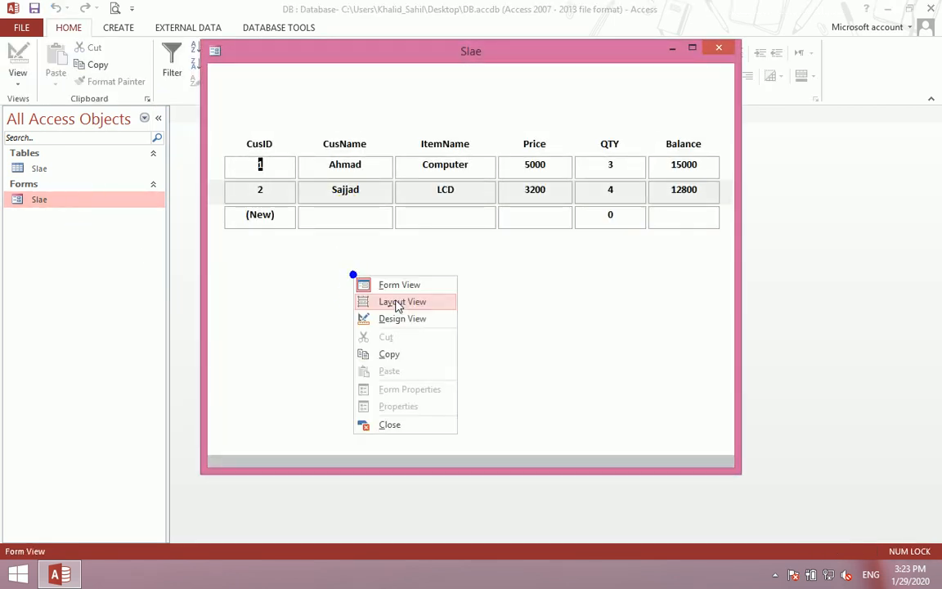
{"action": "left_click", "coordinate": [402, 319]}
{"action": "left_click", "coordinate": [196, 270]}
{"action": "right_click", "coordinate": [195, 268]}
{"action": "left_click", "coordinate": [251, 325]}
{"action": "left_click", "coordinate": [304, 327]}
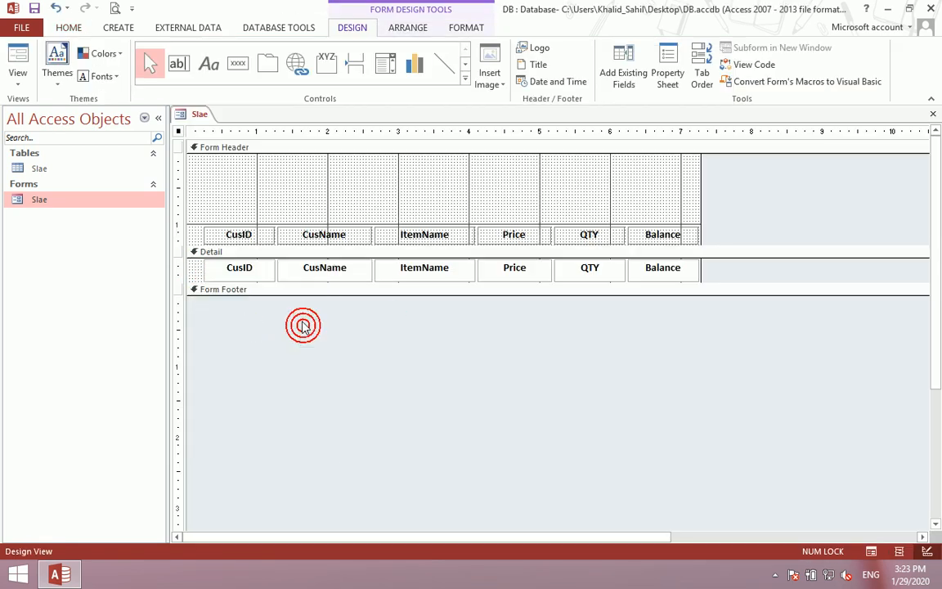
{"action": "key", "text": "ctrl+w"}
{"action": "double_click", "coordinate": [121, 199]}
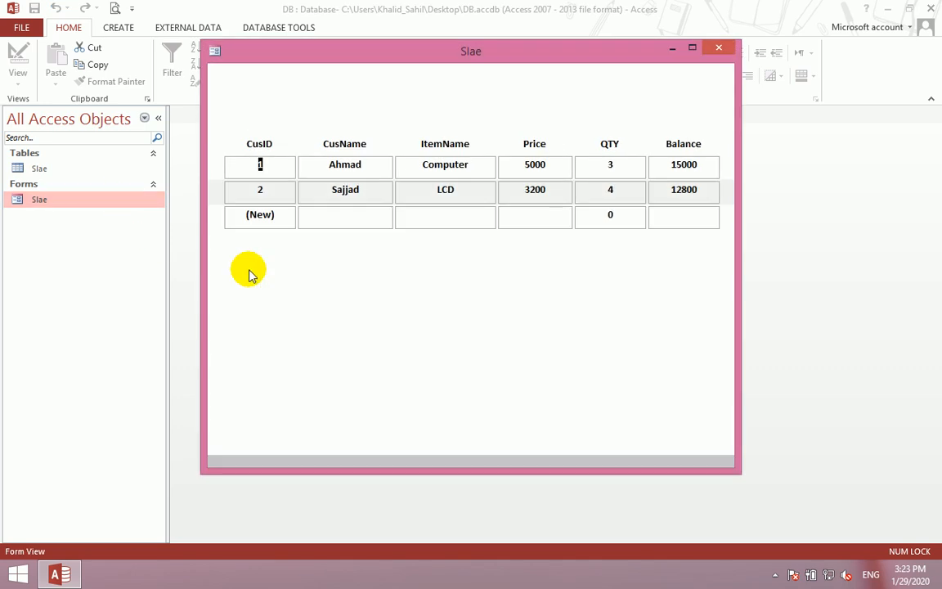
- In Design View, add a label about 2.7 inches wide to the Form Header reading Enter Full Information
{"action": "right_click", "coordinate": [332, 276]}
{"action": "left_click", "coordinate": [387, 322]}
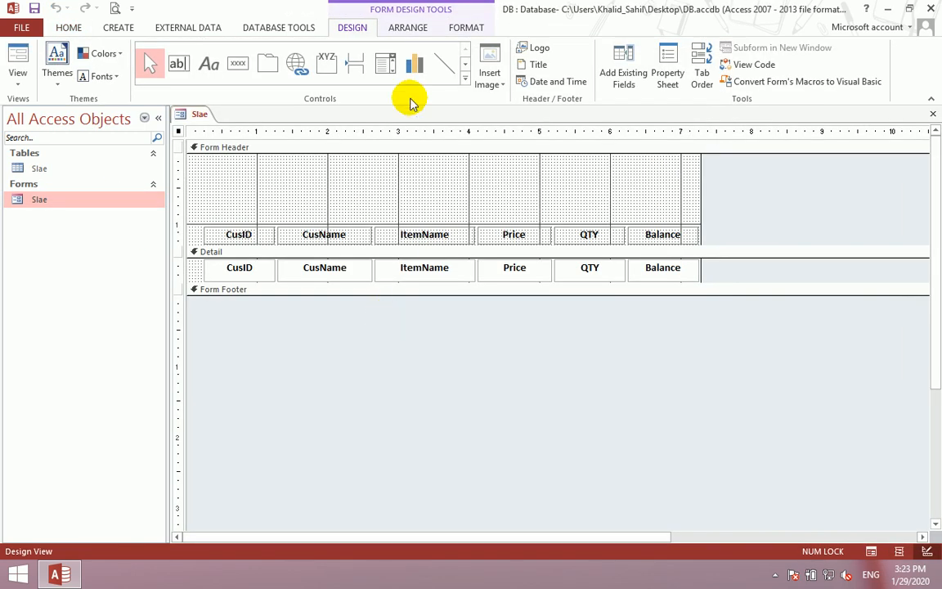
{"action": "left_click", "coordinate": [210, 63]}
{"action": "left_click_drag", "start_coordinate": [222, 164], "coordinate": [410, 197]}
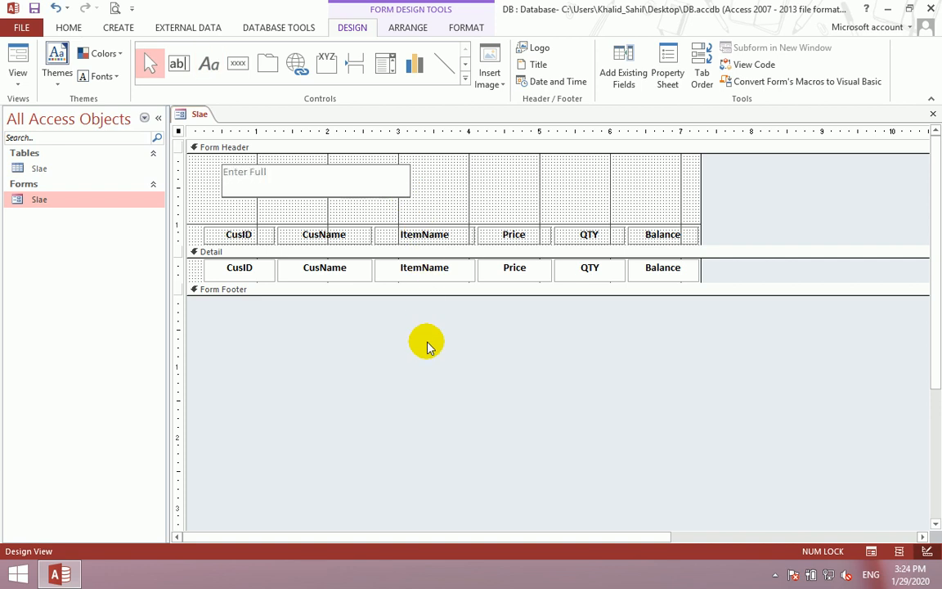
{"action": "type", "text": "Enter Full Information"}
{"action": "key", "text": "Return"}
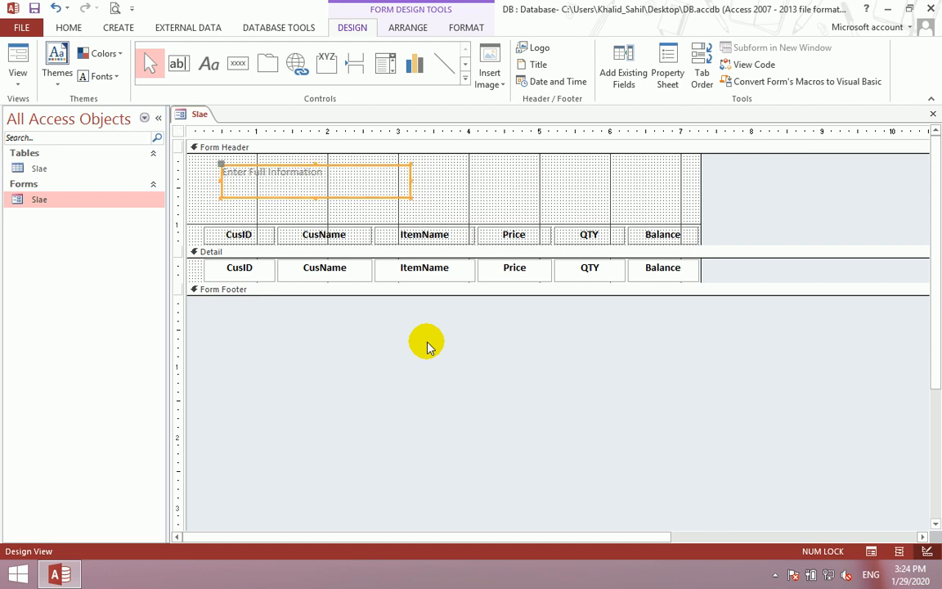
- Format the Enter Full Information label as red, bold and size 26, and fit its box to the text
{"action": "left_click", "coordinate": [472, 27]}
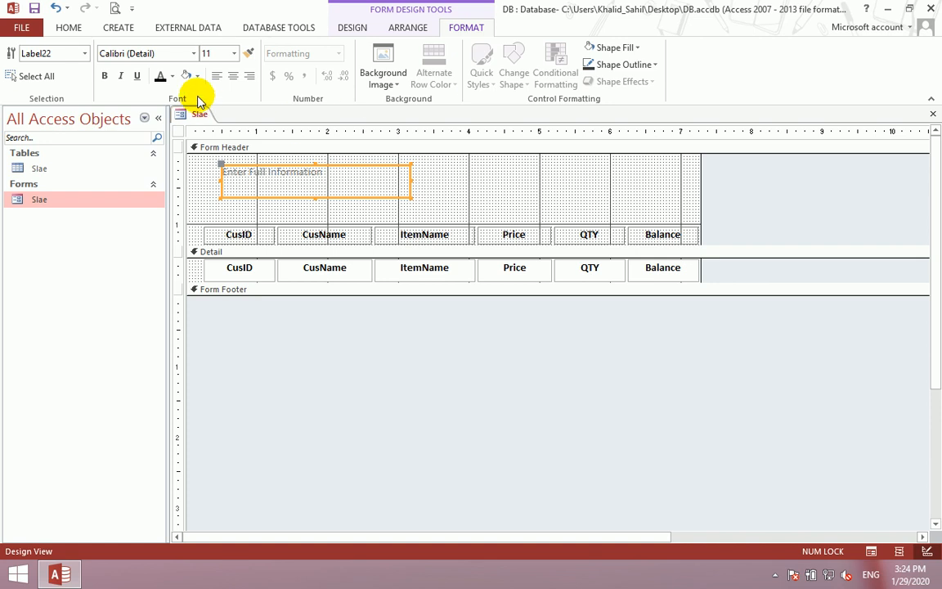
{"action": "left_click", "coordinate": [172, 76]}
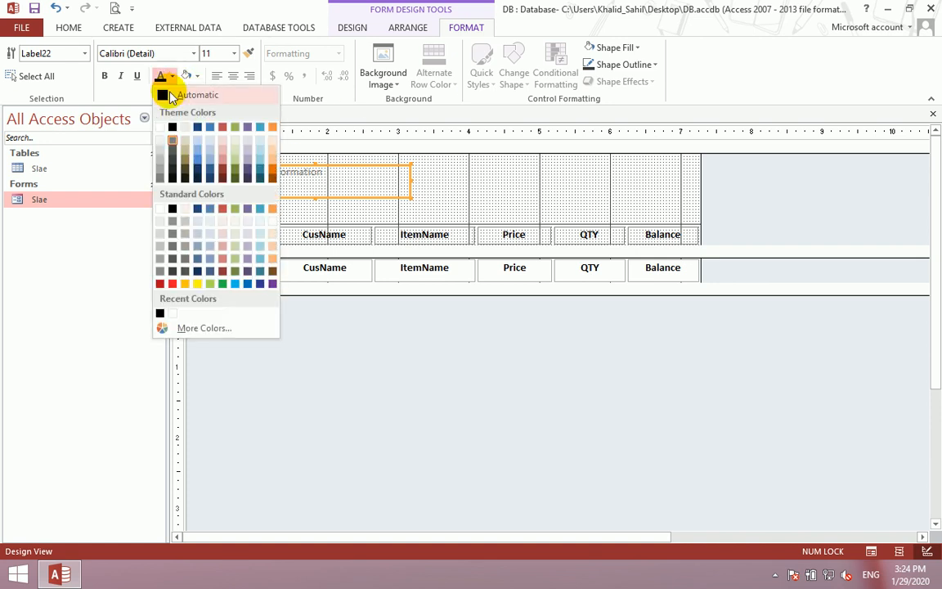
{"action": "left_click", "coordinate": [172, 281]}
{"action": "left_click", "coordinate": [104, 76]}
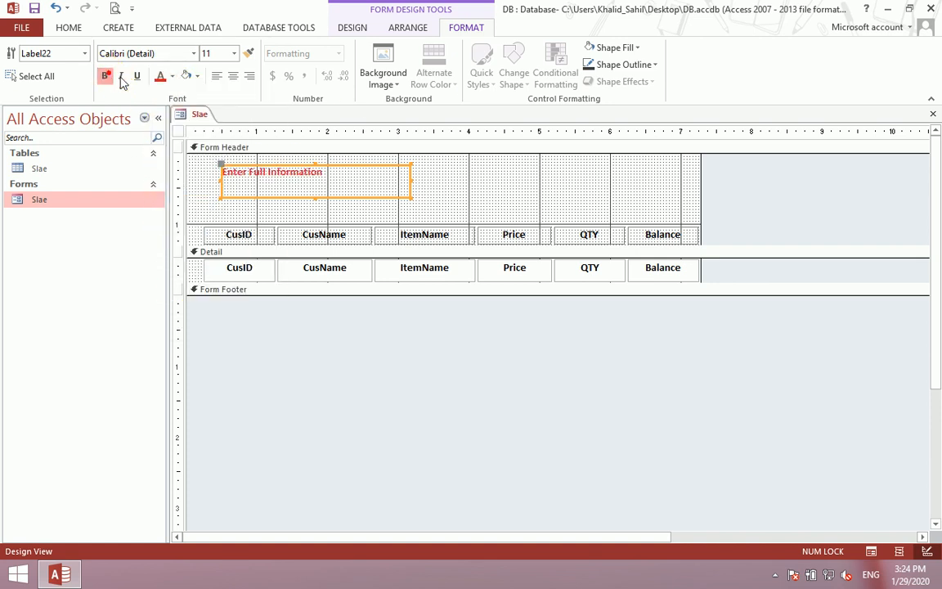
{"action": "left_click", "coordinate": [233, 53]}
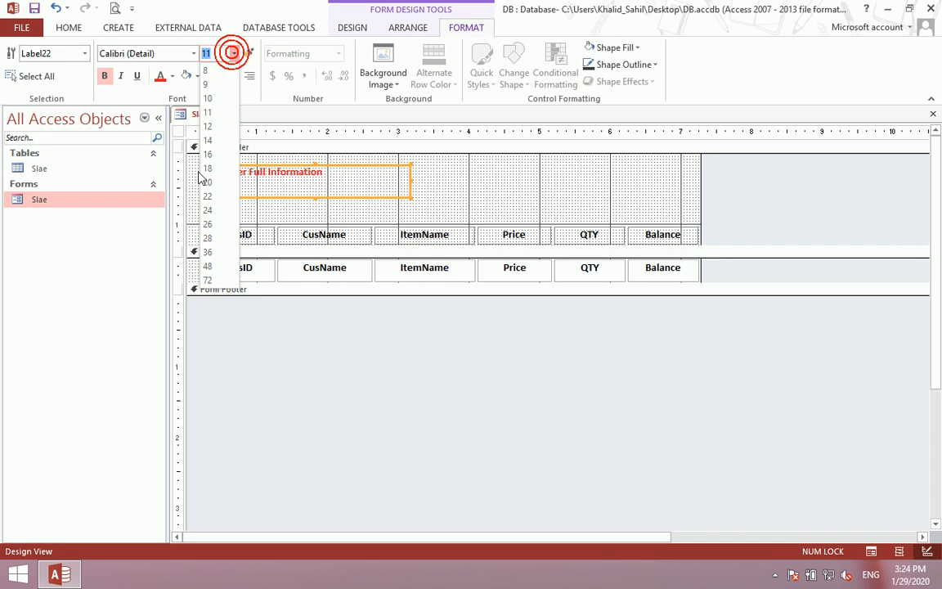
{"action": "left_click", "coordinate": [208, 224]}
{"action": "double_click", "coordinate": [409, 180]}
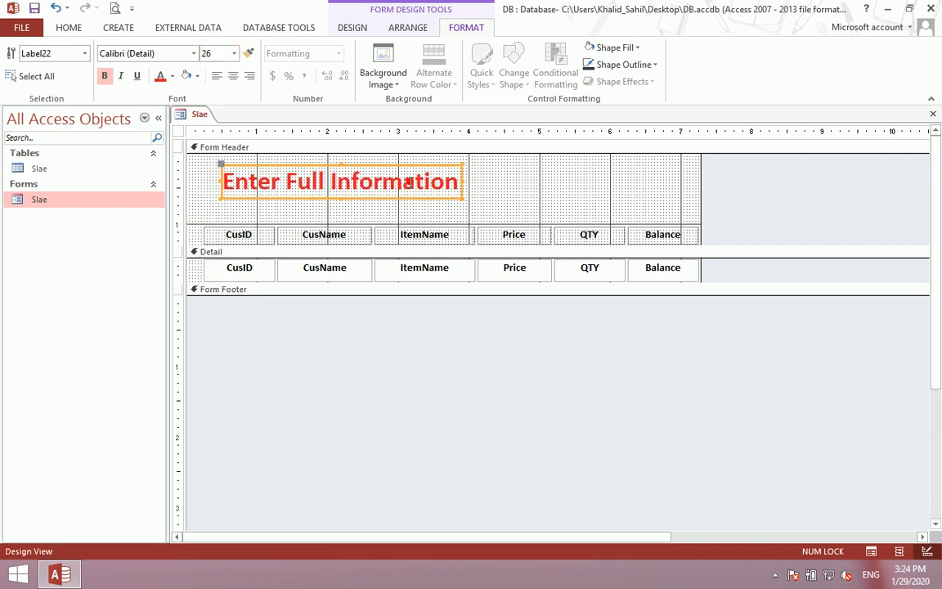
- Move the Enter Full Information label into line with the CusID column's outer edge and reopen the form in Form View
{"action": "left_click_drag", "start_coordinate": [412, 199], "coordinate": [394, 198]}
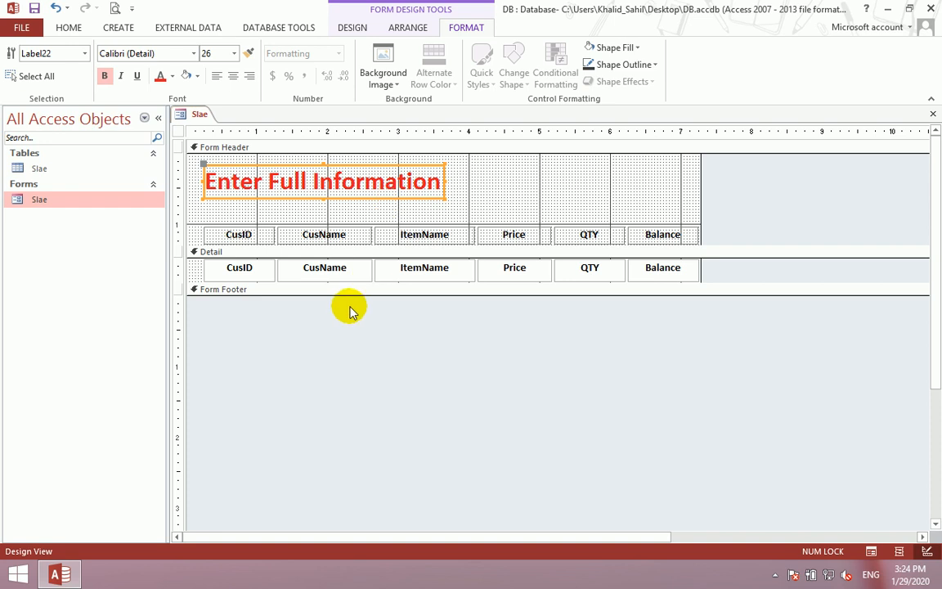
{"action": "key", "text": "ctrl+w"}
{"action": "double_click", "coordinate": [141, 204]}
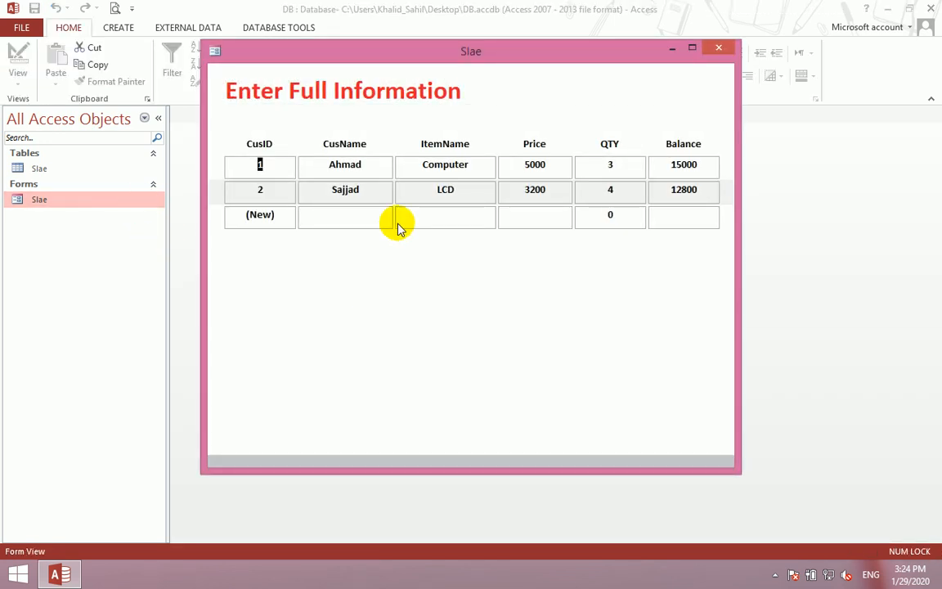
- In Design View, set the Enter Full Information label's Name property to lbltext
{"action": "right_click", "coordinate": [565, 80]}
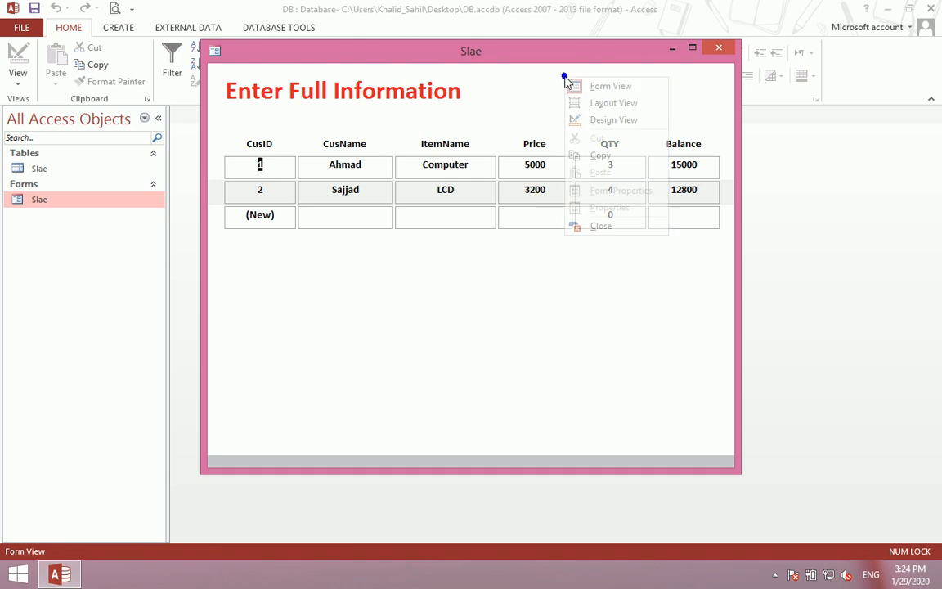
{"action": "left_click", "coordinate": [603, 121]}
{"action": "left_click_drag", "start_coordinate": [470, 157], "coordinate": [368, 189]}
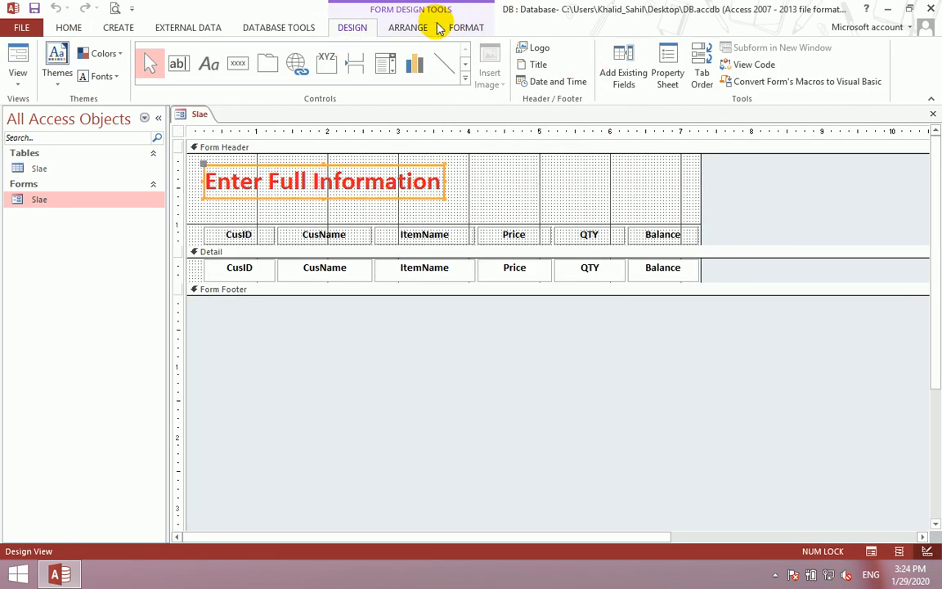
{"action": "left_click", "coordinate": [664, 78]}
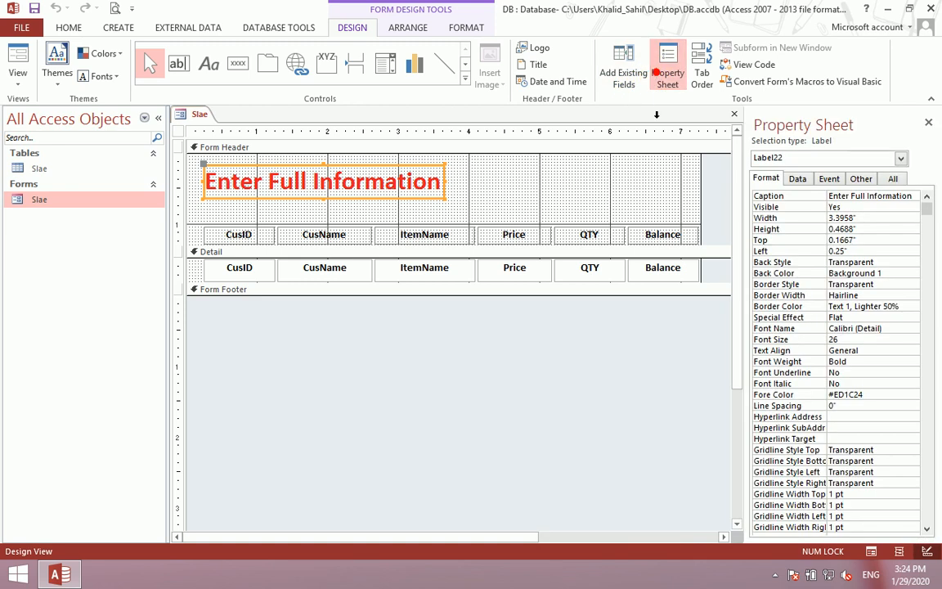
{"action": "left_click", "coordinate": [860, 179]}
{"action": "type", "text": "lbl"}
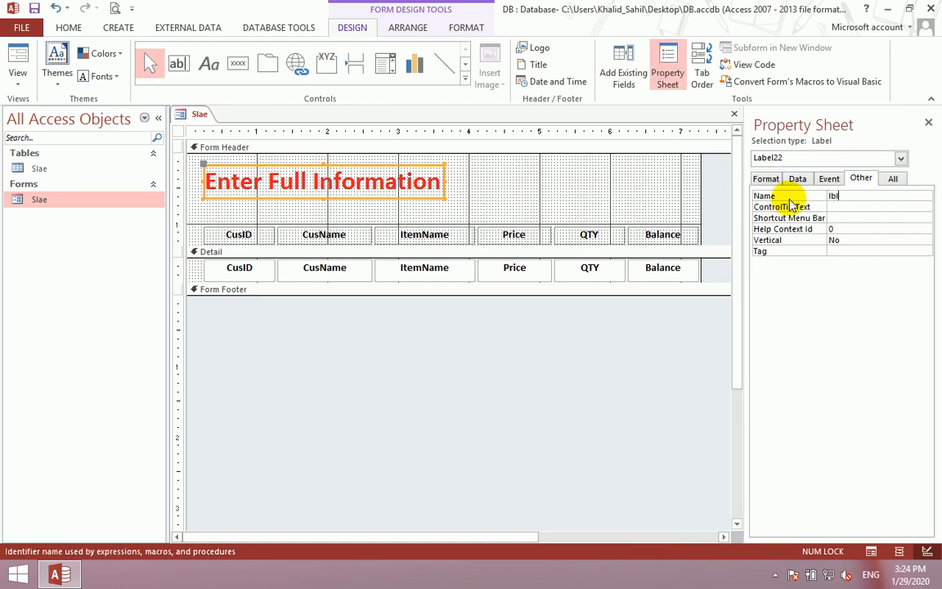
{"action": "type", "text": "text"}
{"action": "key", "text": "Return"}
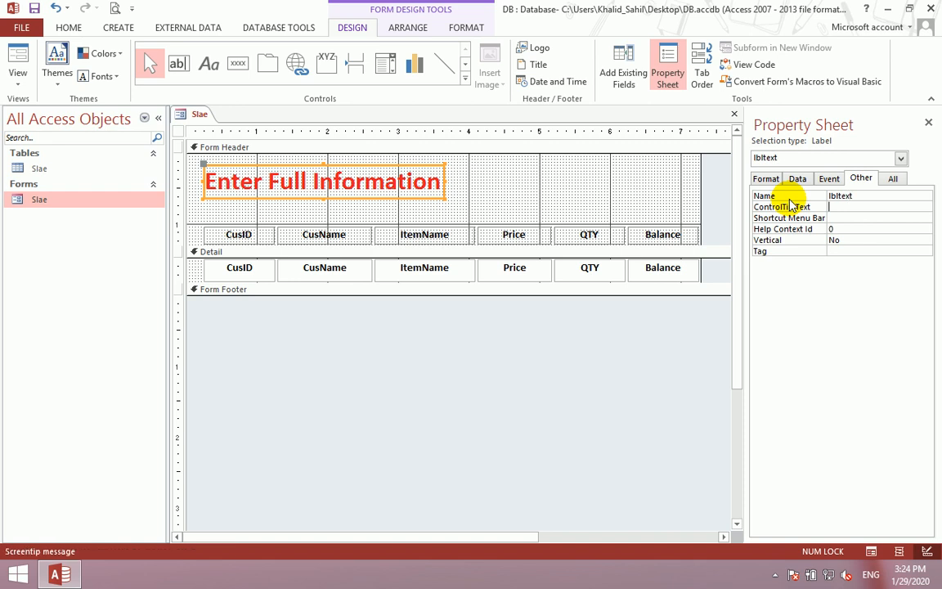
- Set the lbltext label's Visible property to No, then save the form and reopen it in Form View
{"action": "left_click", "coordinate": [769, 179]}
{"action": "double_click", "coordinate": [843, 206]}
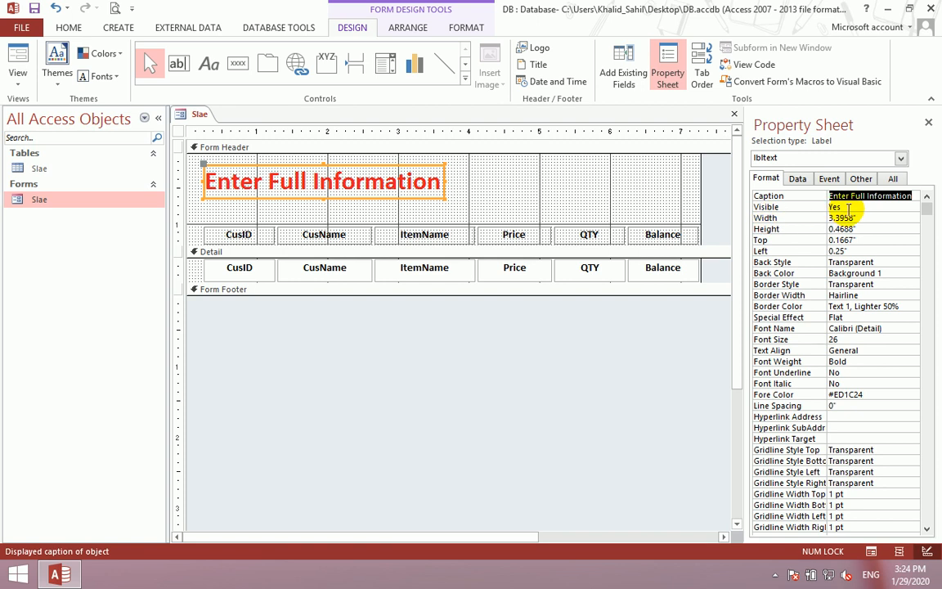
{"action": "left_click", "coordinate": [928, 122]}
{"action": "left_click", "coordinate": [933, 113]}
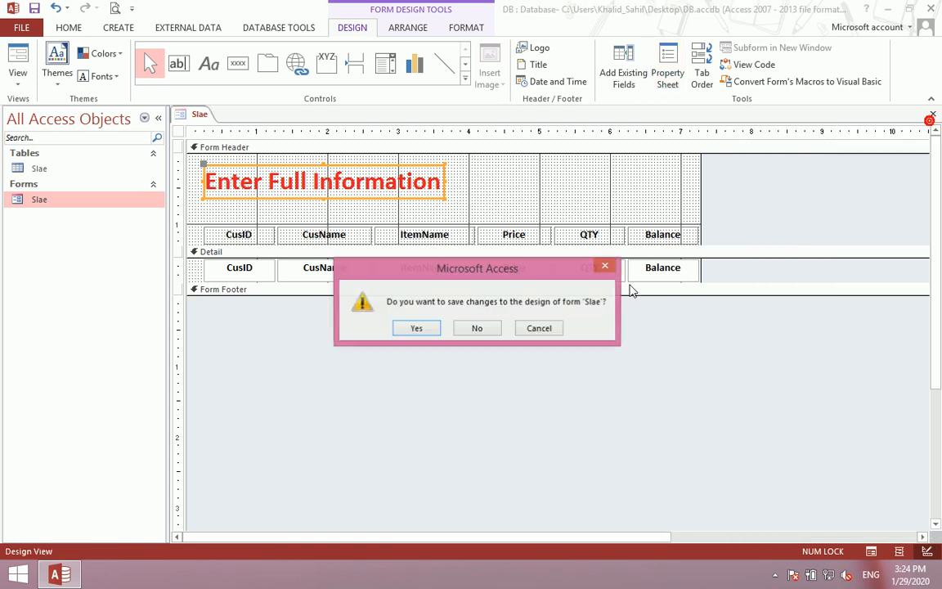
{"action": "left_click", "coordinate": [419, 328]}
{"action": "double_click", "coordinate": [42, 201]}
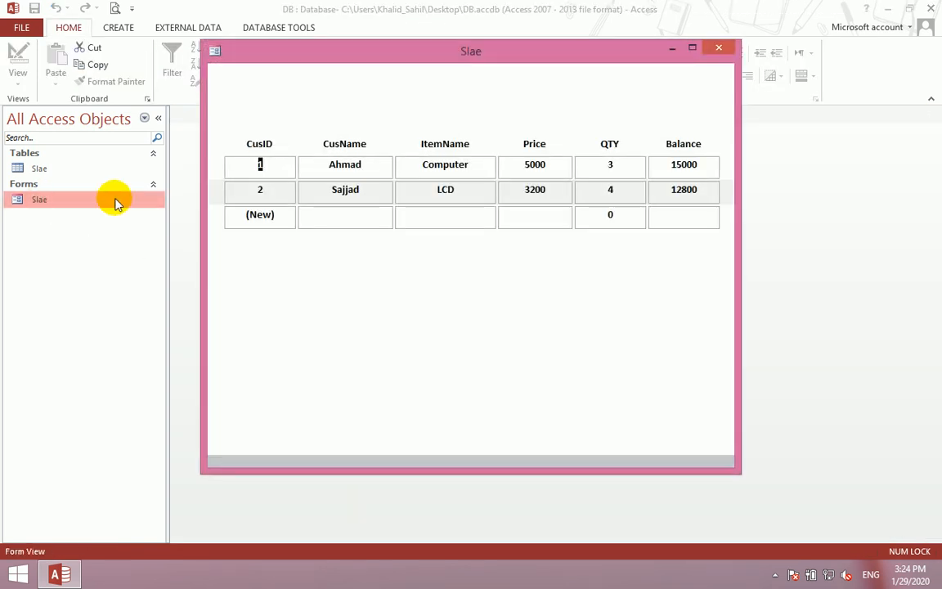
{"action": "right_click", "coordinate": [353, 296]}
{"action": "left_click", "coordinate": [339, 305]}
{"action": "left_click", "coordinate": [320, 222]}
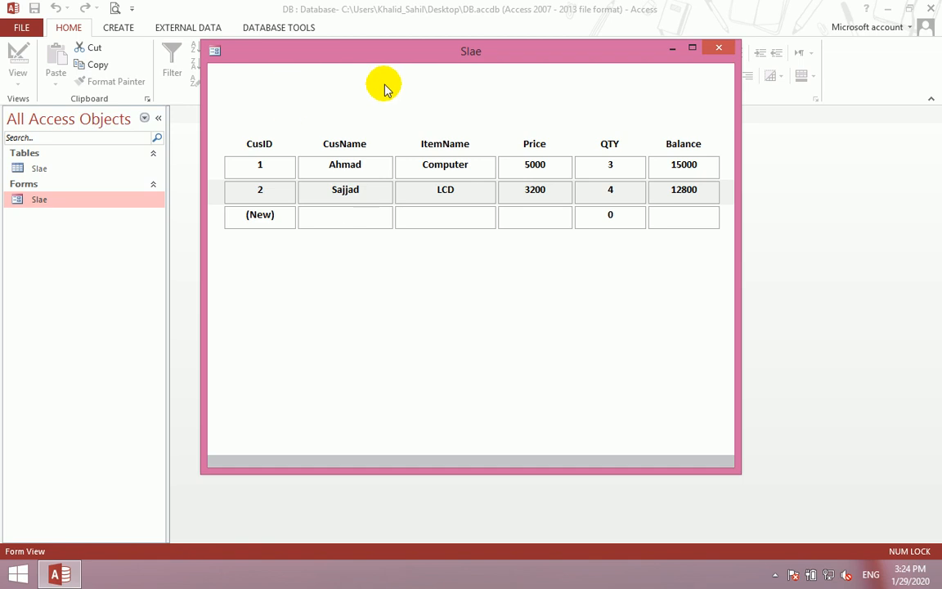
- In the Slae form's Design View, create an event procedure for the form's Before Insert event
{"action": "right_click", "coordinate": [475, 101]}
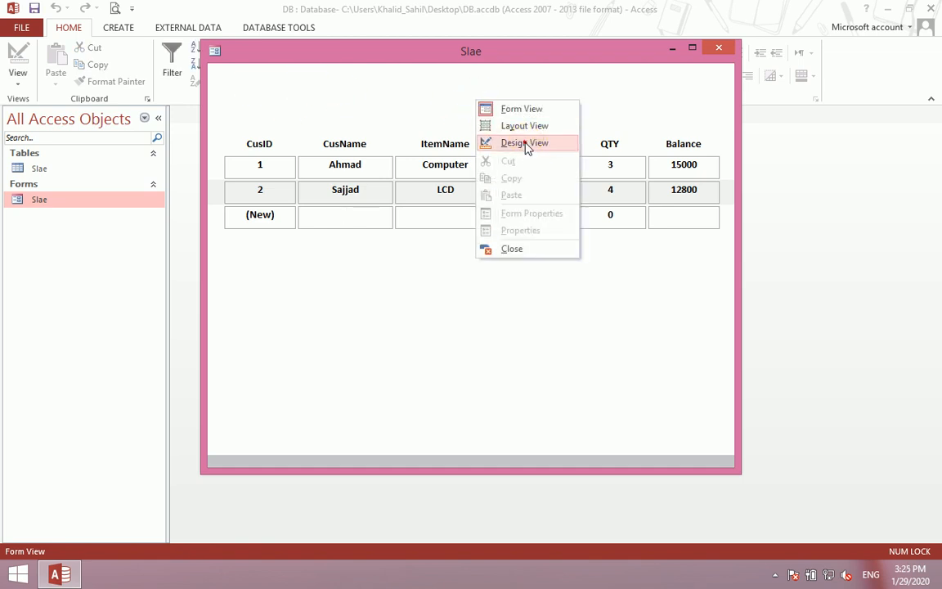
{"action": "left_click", "coordinate": [526, 144]}
{"action": "left_click", "coordinate": [515, 366]}
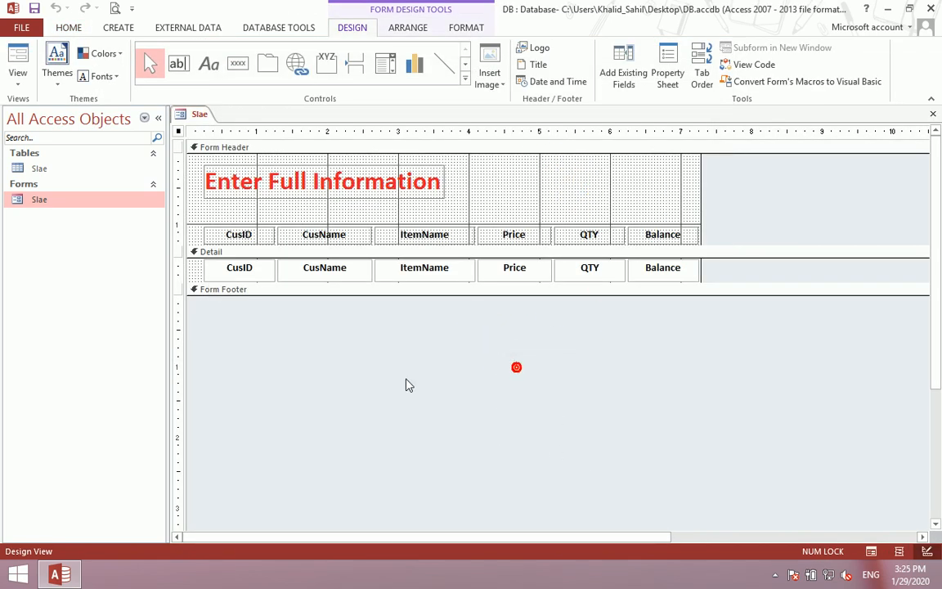
{"action": "double_click", "coordinate": [395, 372]}
{"action": "left_click", "coordinate": [827, 179]}
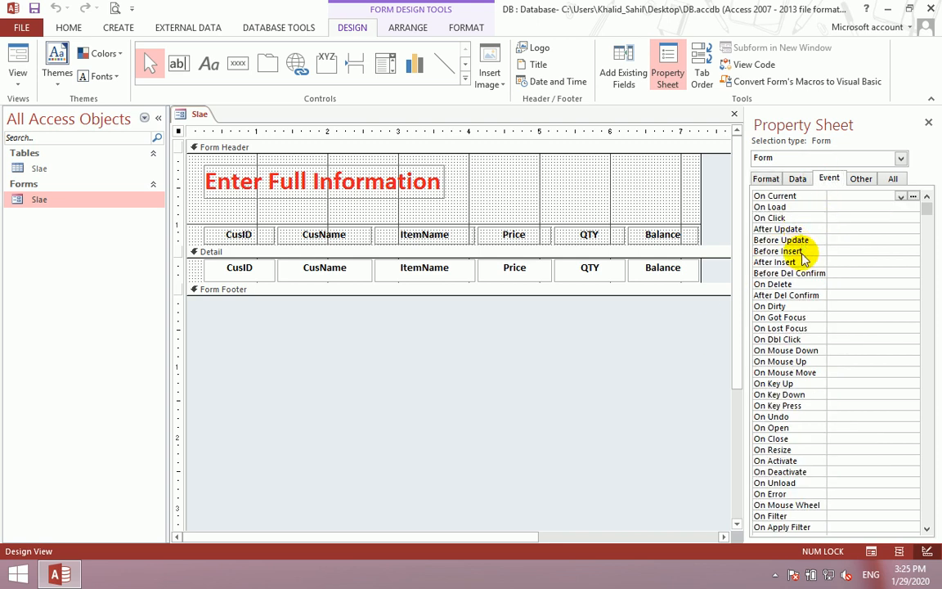
{"action": "left_click", "coordinate": [831, 251]}
{"action": "left_click", "coordinate": [900, 251]}
{"action": "left_click", "coordinate": [891, 261]}
{"action": "left_click", "coordinate": [914, 251]}
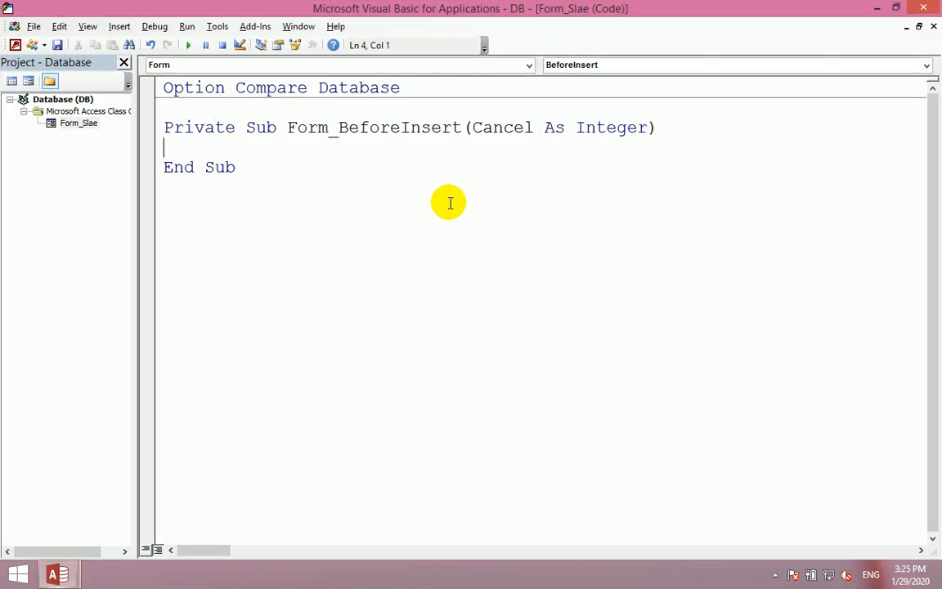
- Write the statement Me.lbltext.Visible = True in the Form_BeforeInsert procedure
{"action": "type", "text": "me."}
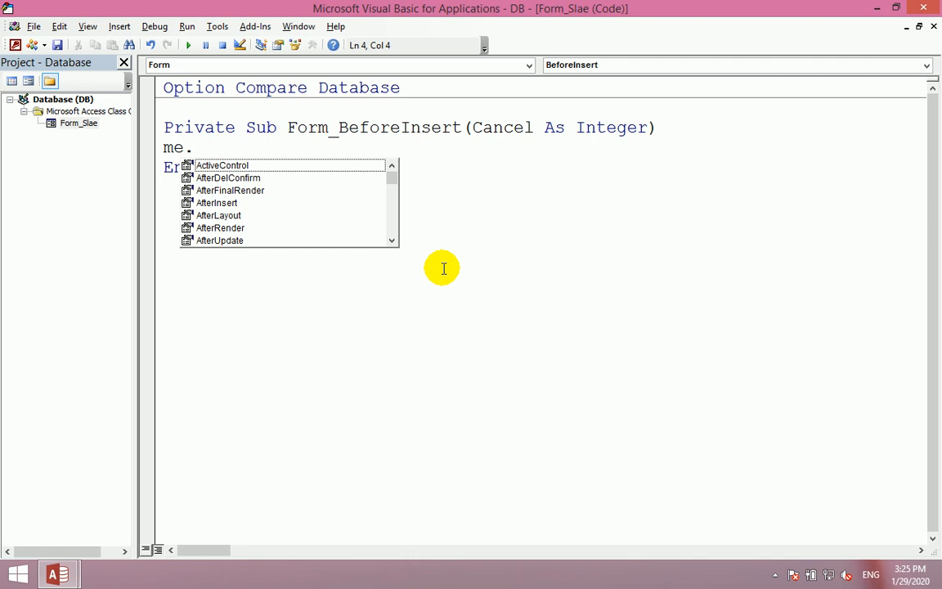
{"action": "type", "text": "lbltext.Visible="}
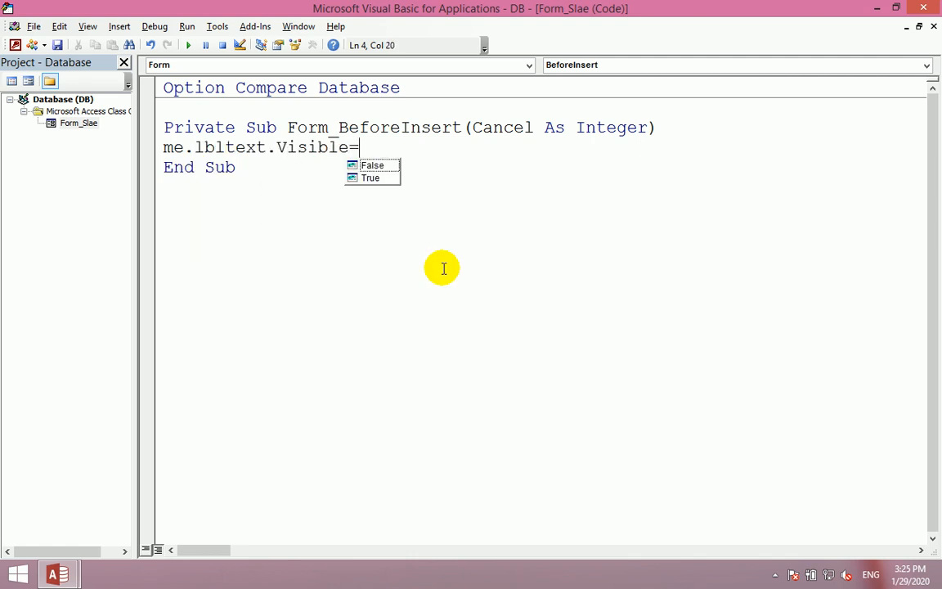
{"action": "type", "text": "t"}
{"action": "key", "text": "BackSpace"}
{"action": "type", "text": "t"}
{"action": "key", "text": "Return"}
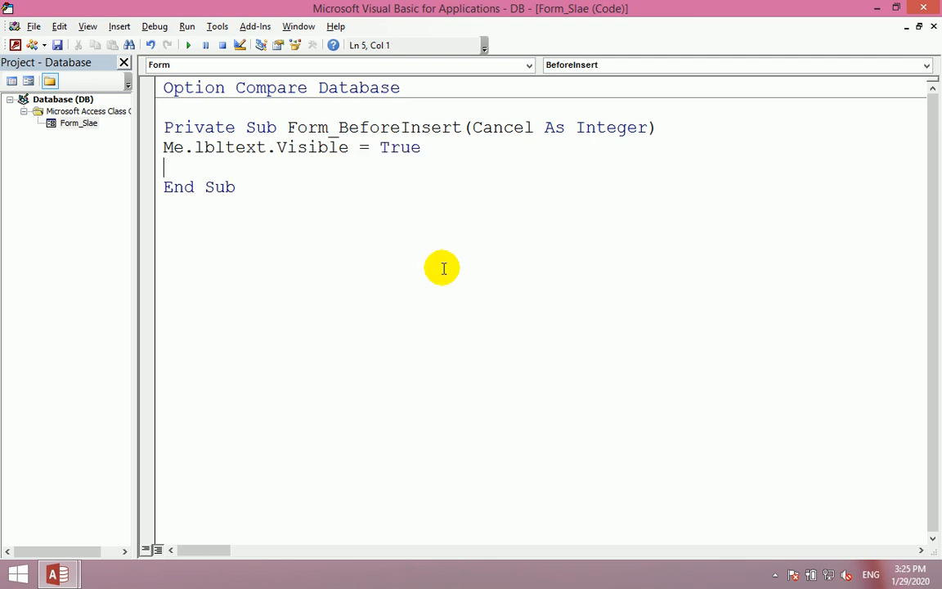
{"action": "key", "text": "BackSpace"}
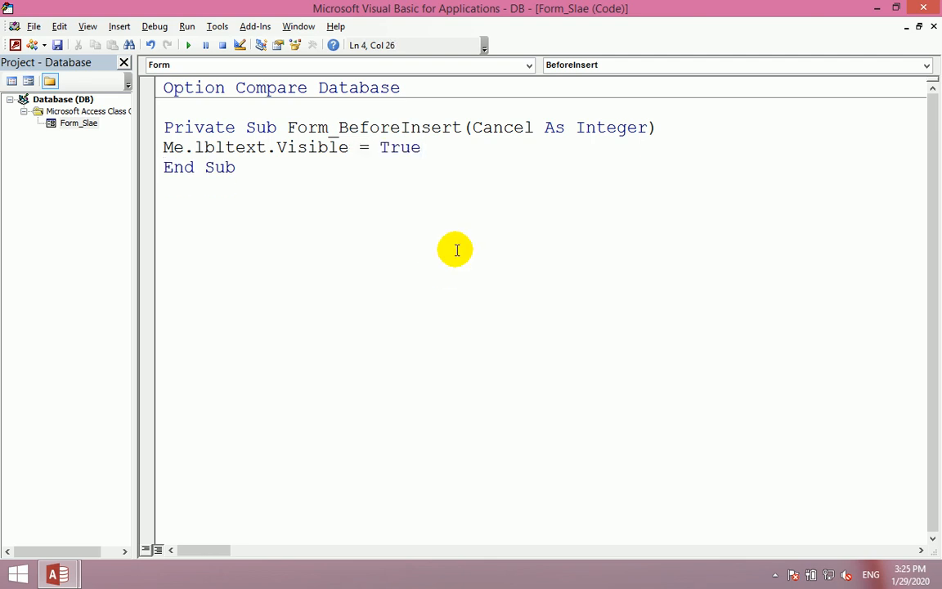
- Close the code editor, the form properties and the form design, and reopen the Slae form
{"action": "left_click", "coordinate": [936, 8]}
{"action": "left_click", "coordinate": [928, 122]}
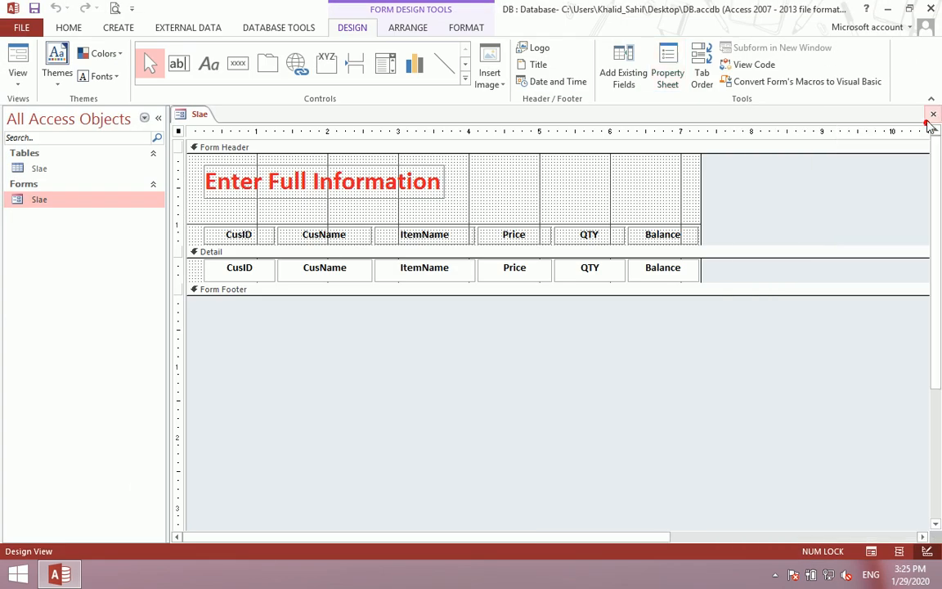
{"action": "left_click", "coordinate": [927, 121]}
{"action": "double_click", "coordinate": [31, 200]}
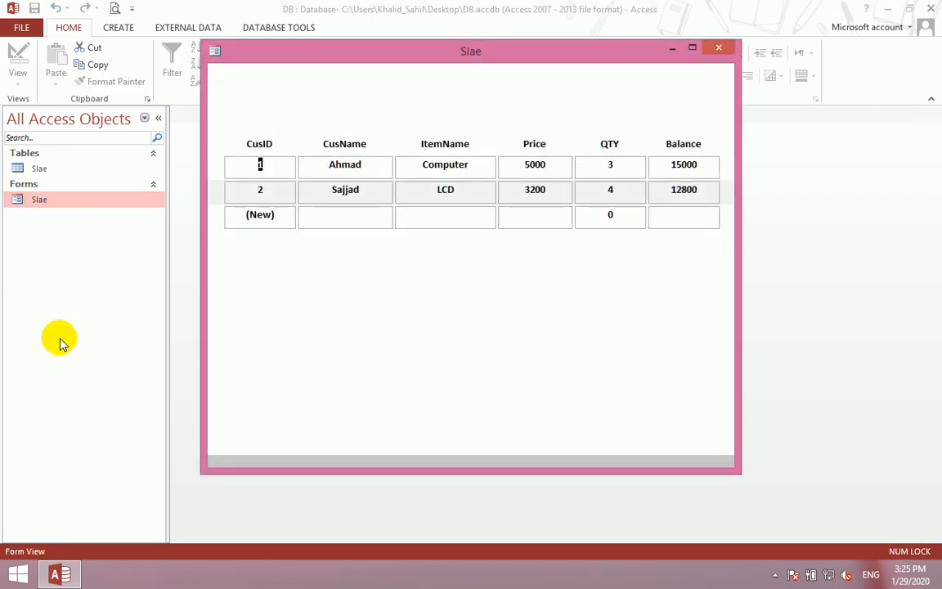
- Enter a new record with a customer name, item USB, price 4444 and quantity 44
{"action": "left_click", "coordinate": [307, 219]}
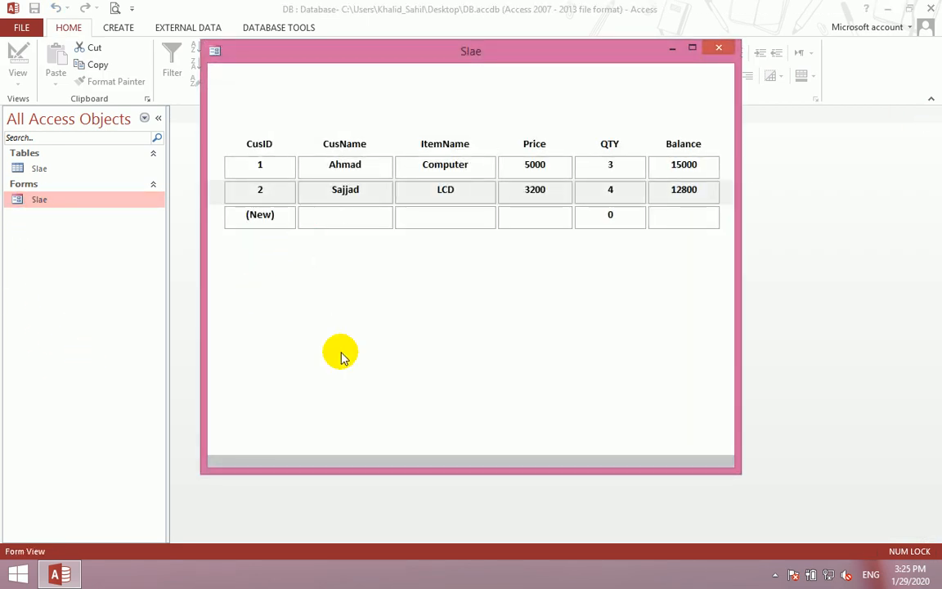
{"action": "type", "text": "Imad"}
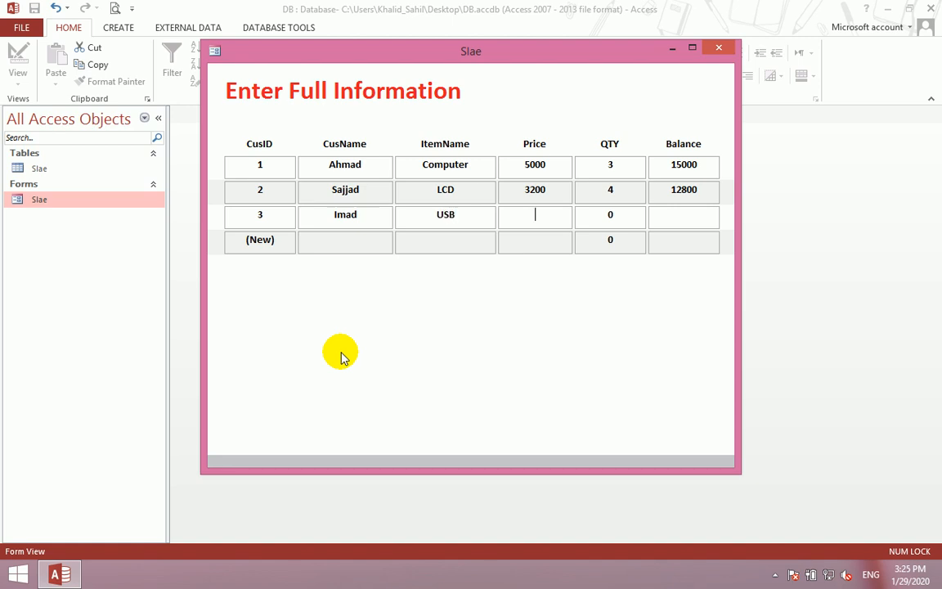
{"action": "type", "text": "44"}
{"action": "key", "text": "Tab"}
{"action": "key", "text": "Tab"}
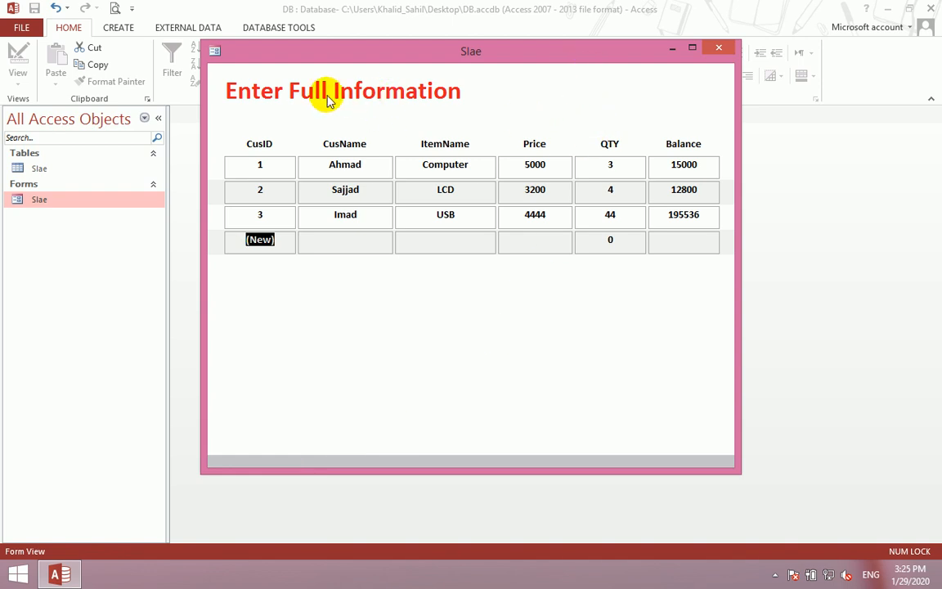
- Switch the Slae form back to Design View with the form's event properties shown
{"action": "right_click", "coordinate": [520, 82]}
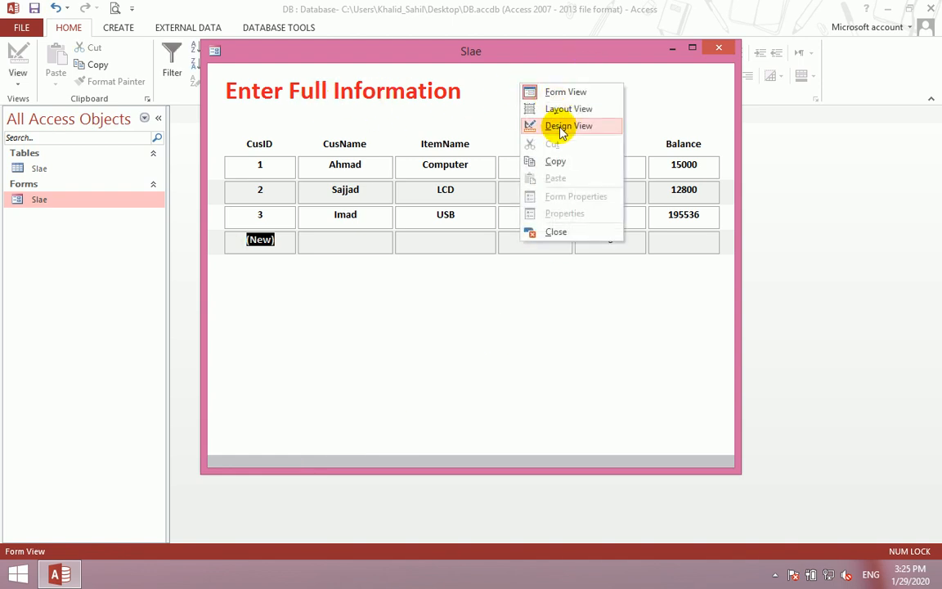
{"action": "left_click", "coordinate": [507, 88]}
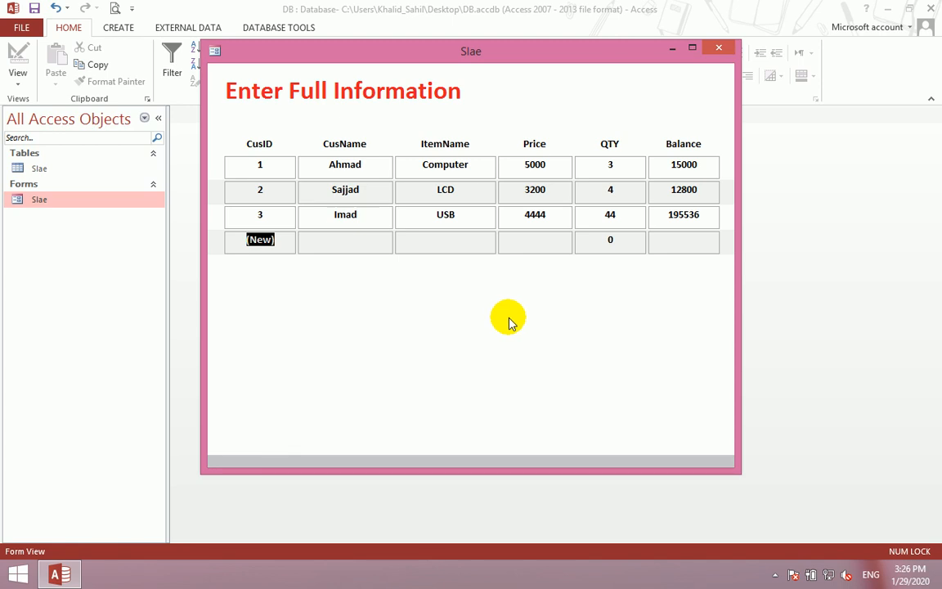
{"action": "left_click", "coordinate": [331, 216]}
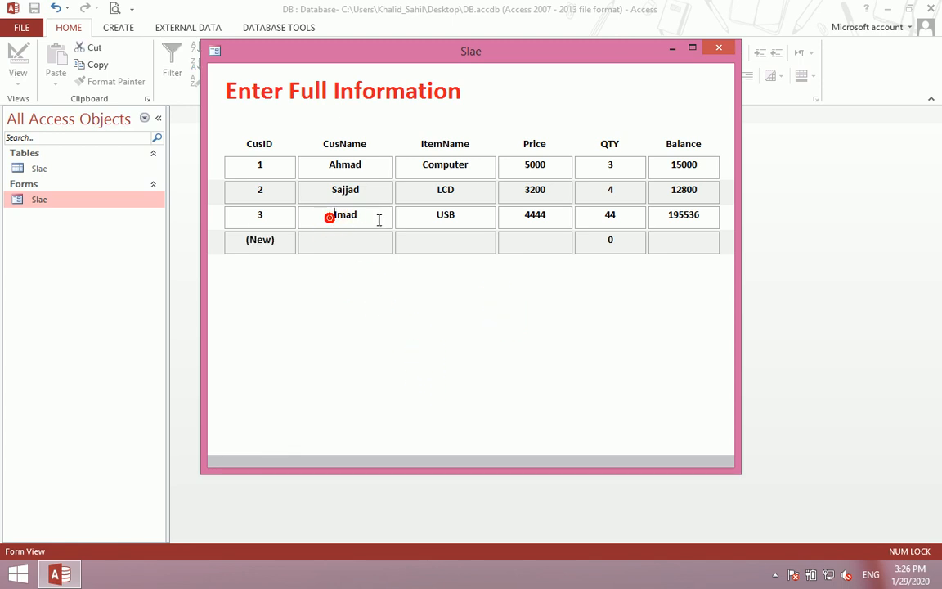
{"action": "right_click", "coordinate": [379, 288]}
{"action": "left_click", "coordinate": [412, 330]}
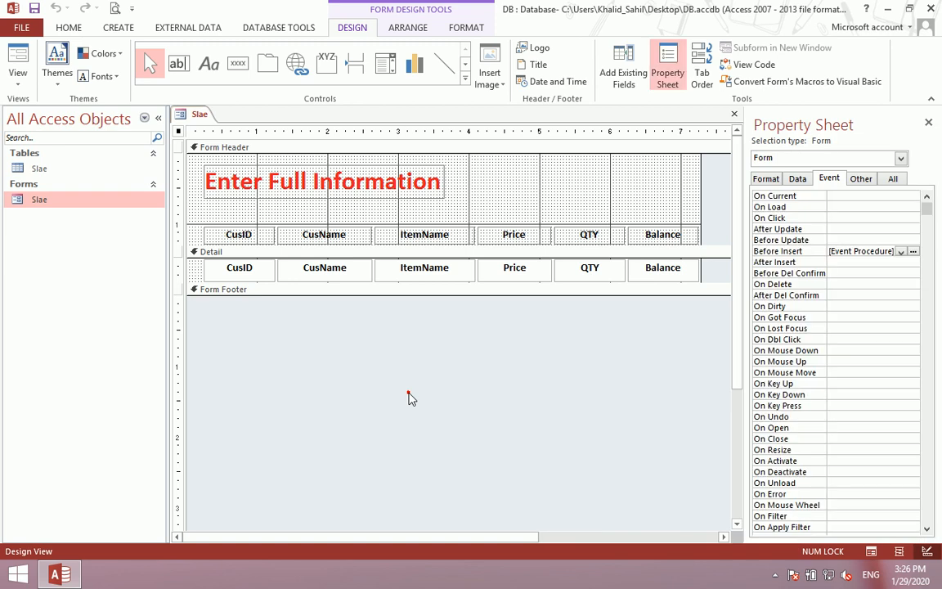
{"action": "left_click", "coordinate": [409, 396]}
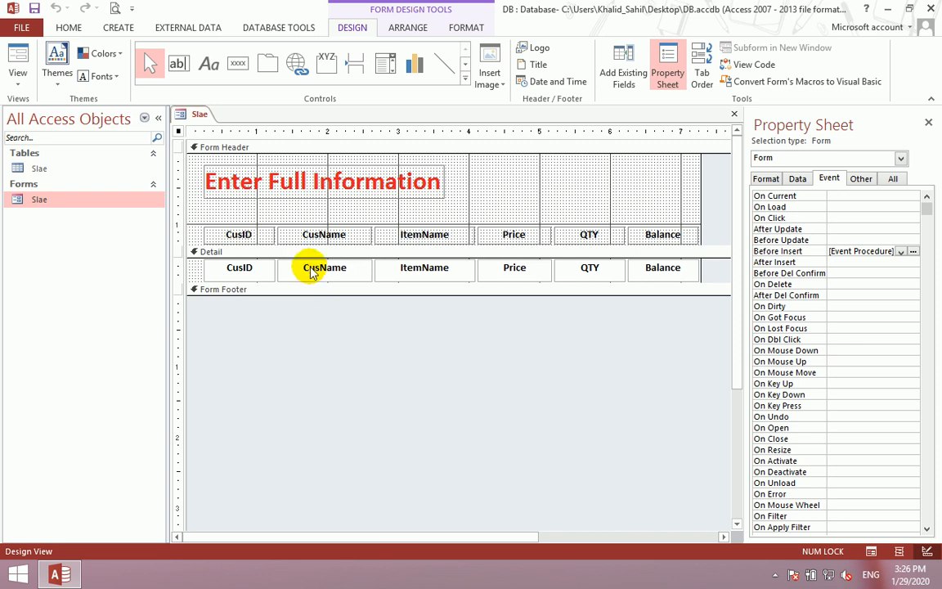
{"action": "left_click_drag", "start_coordinate": [511, 371], "coordinate": [258, 274]}
{"action": "left_click", "coordinate": [380, 365]}
{"action": "left_click_drag", "start_coordinate": [486, 213], "coordinate": [517, 364]}
{"action": "left_click", "coordinate": [484, 384]}
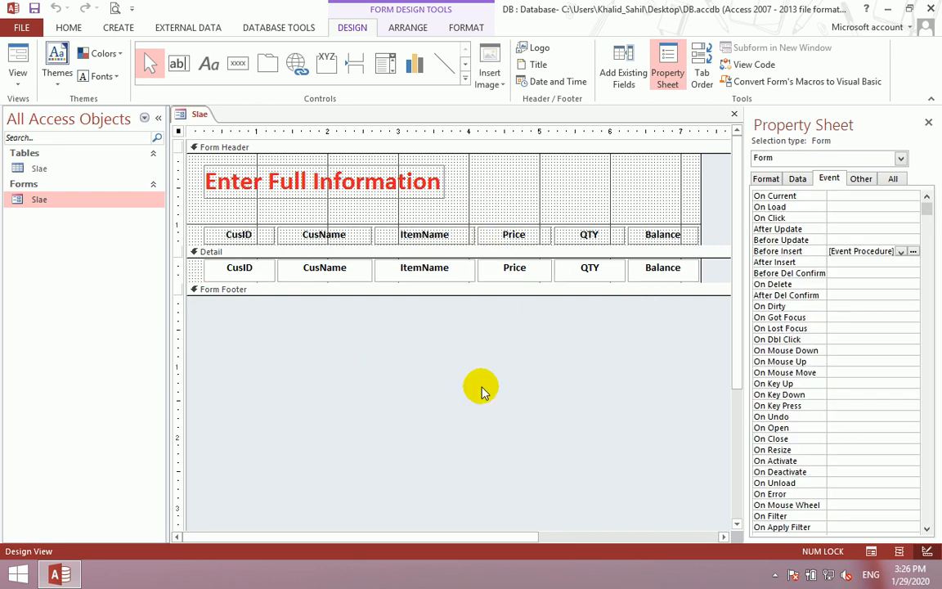
{"action": "left_click_drag", "start_coordinate": [517, 313], "coordinate": [515, 211]}
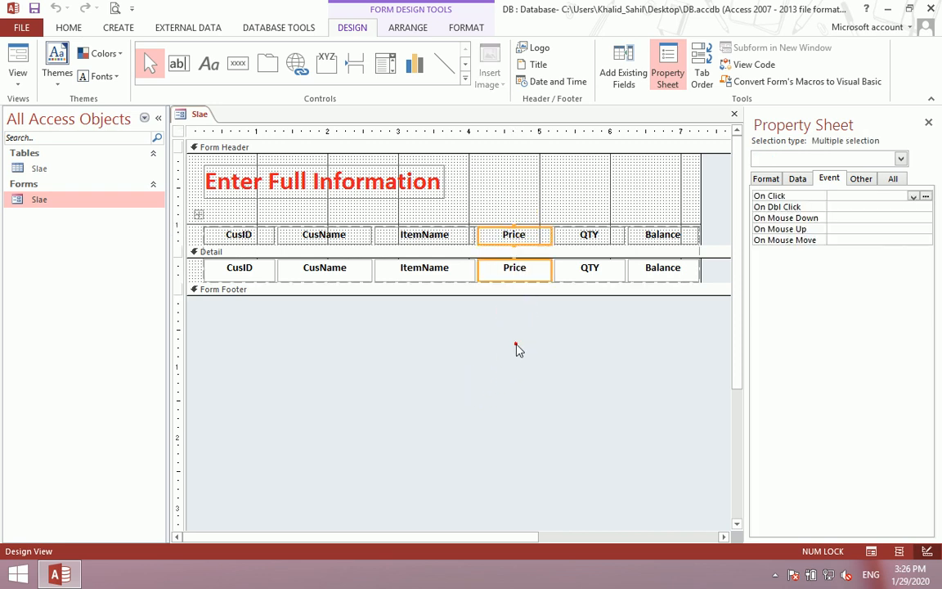
{"action": "left_click", "coordinate": [515, 343]}
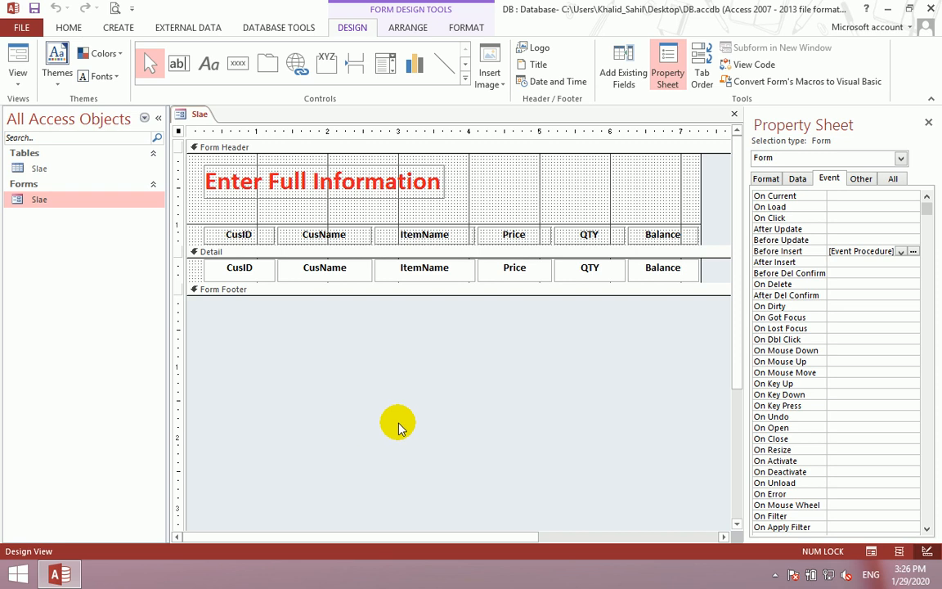
{"action": "left_click", "coordinate": [400, 343]}
{"action": "left_click", "coordinate": [381, 342]}
{"action": "left_click", "coordinate": [331, 349]}
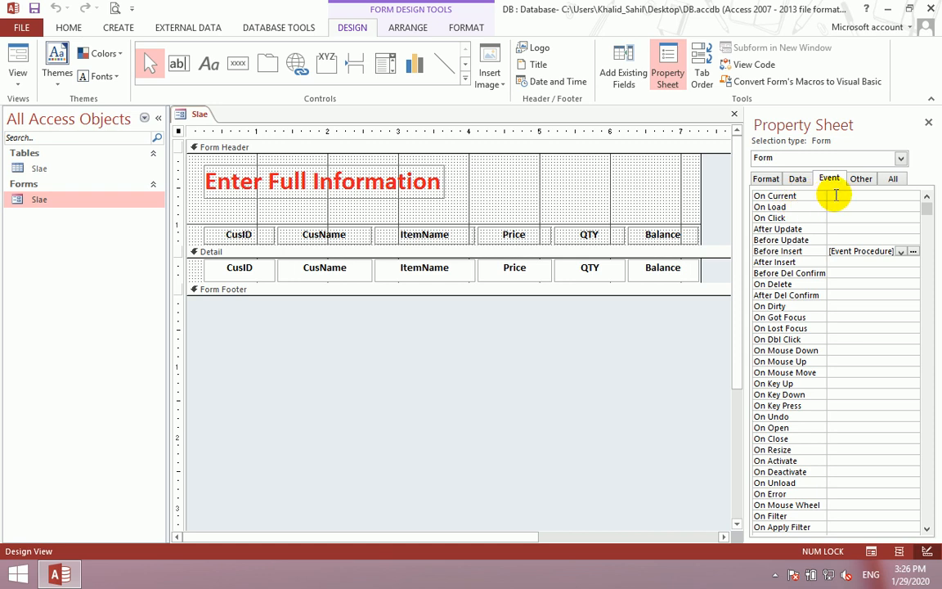
{"action": "left_click_drag", "start_coordinate": [537, 209], "coordinate": [520, 326]}
{"action": "left_click", "coordinate": [469, 354]}
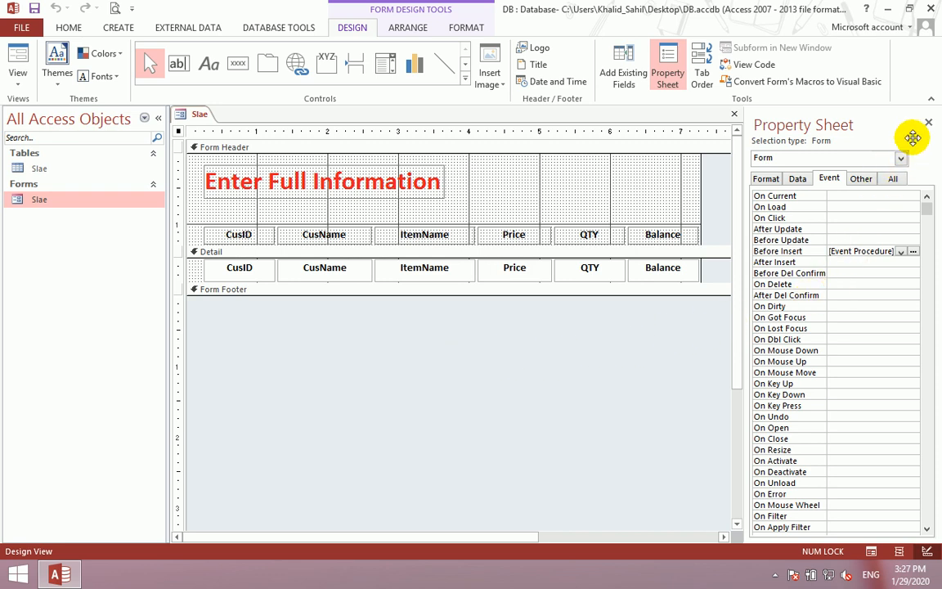
- Create an event procedure for the form's After Insert event with the Code Builder
{"action": "left_click", "coordinate": [833, 262]}
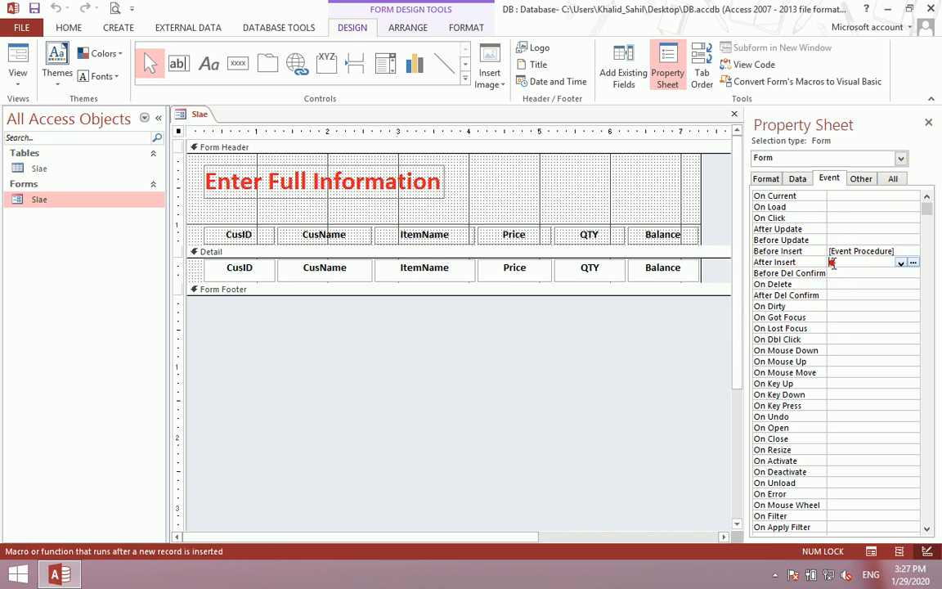
{"action": "left_click", "coordinate": [913, 263]}
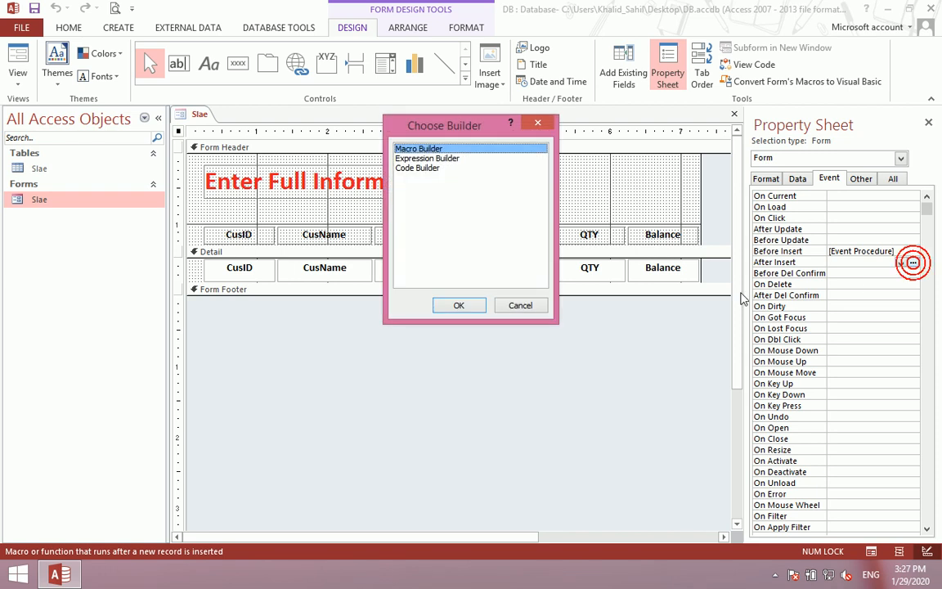
{"action": "left_click", "coordinate": [430, 168]}
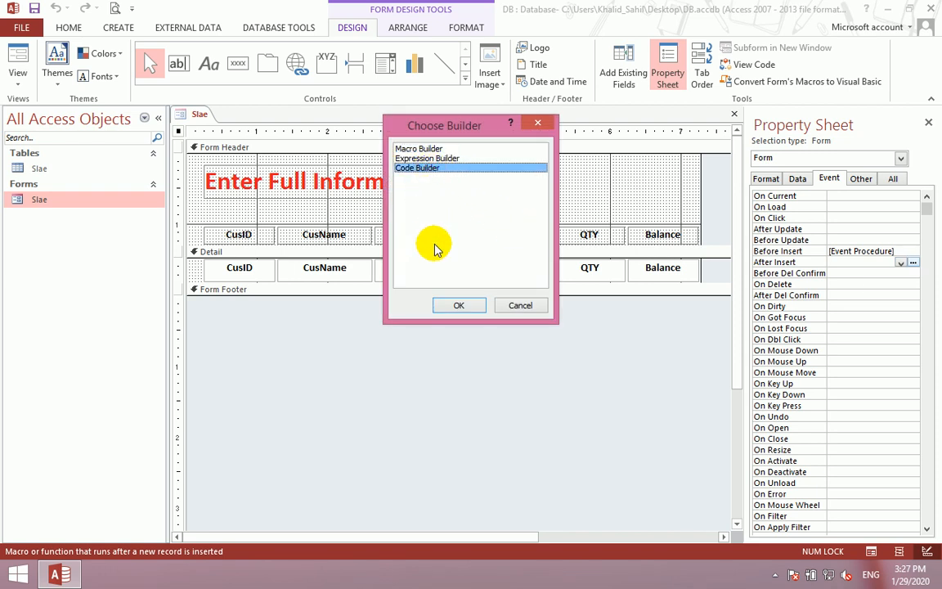
{"action": "left_click", "coordinate": [454, 305]}
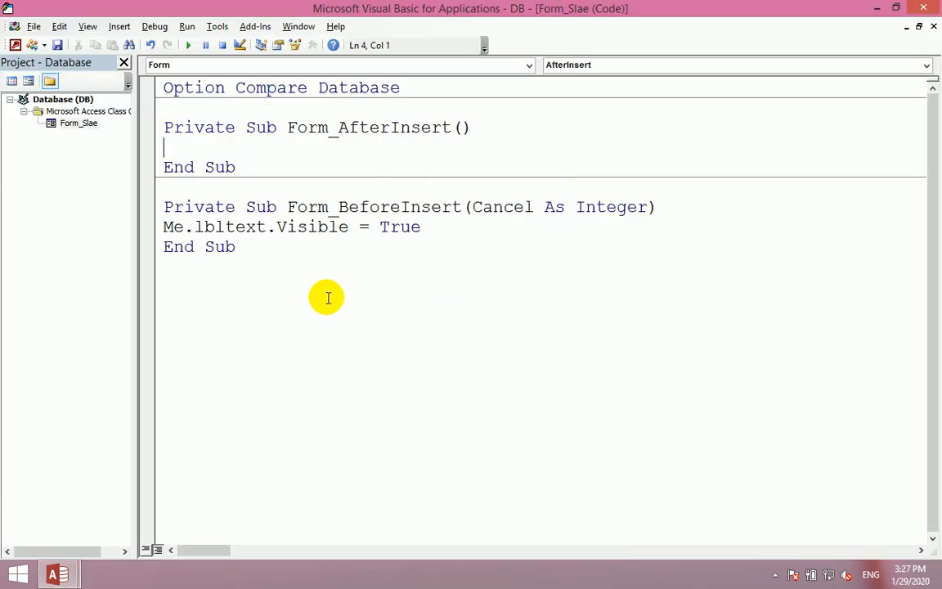
- Write a statement in Form_AfterInsert that sets the Caption of lbltext to "Data Saved"
{"action": "type", "text": "me.l"}
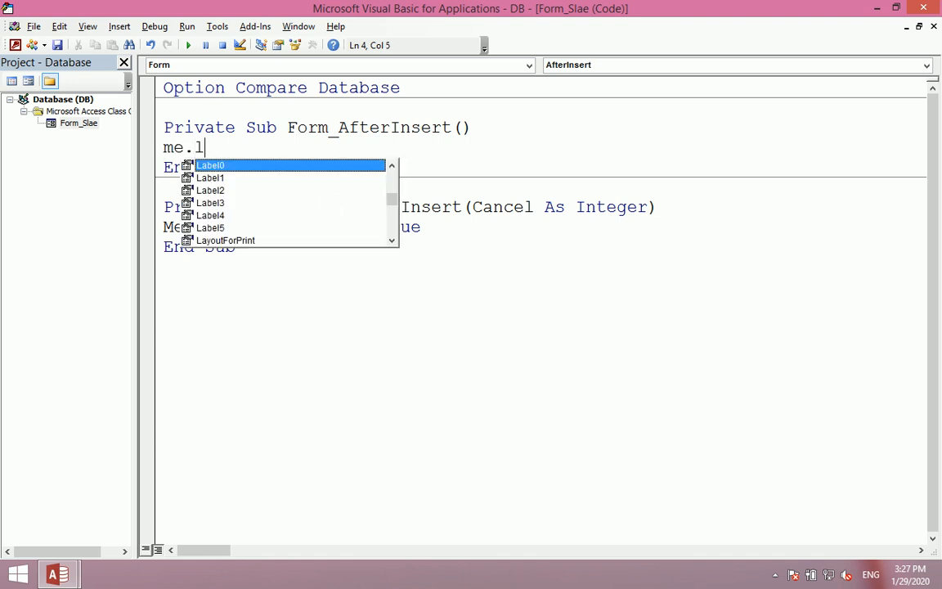
{"action": "type", "text": "bltext."}
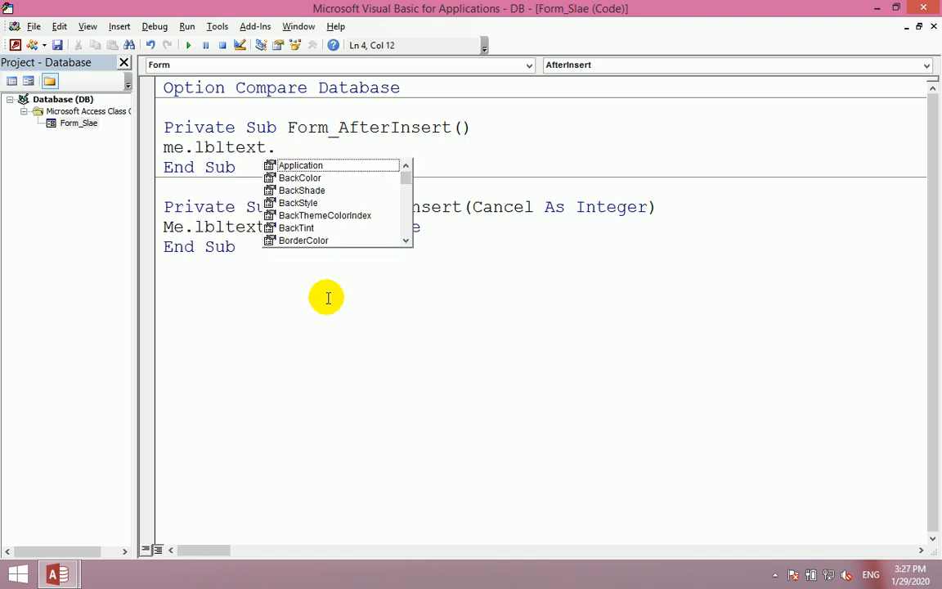
{"action": "type", "text": "cap"}
{"action": "key", "text": "Tab"}
{"action": "type", "text": "="}
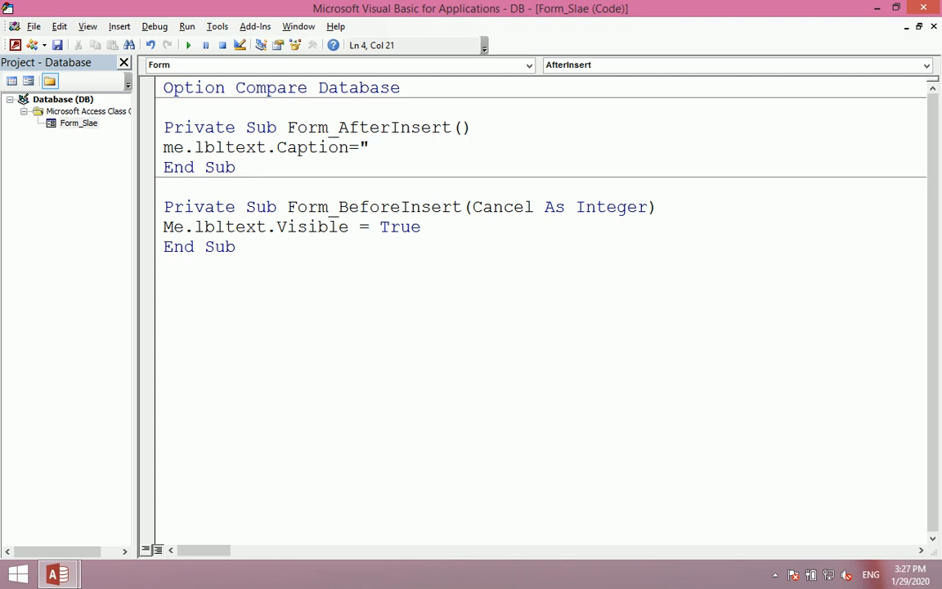
{"action": "type", "text": "\"Data"}
{"action": "type", "text": " have"}
{"action": "key", "text": "BackSpace"}
{"action": "key", "text": "BackSpace"}
{"action": "key", "text": "BackSpace"}
{"action": "key", "text": "BackSpace"}
{"action": "type", "text": "Save"}
{"action": "key", "text": "BackSpace"}
{"action": "type", "text": "ved"}
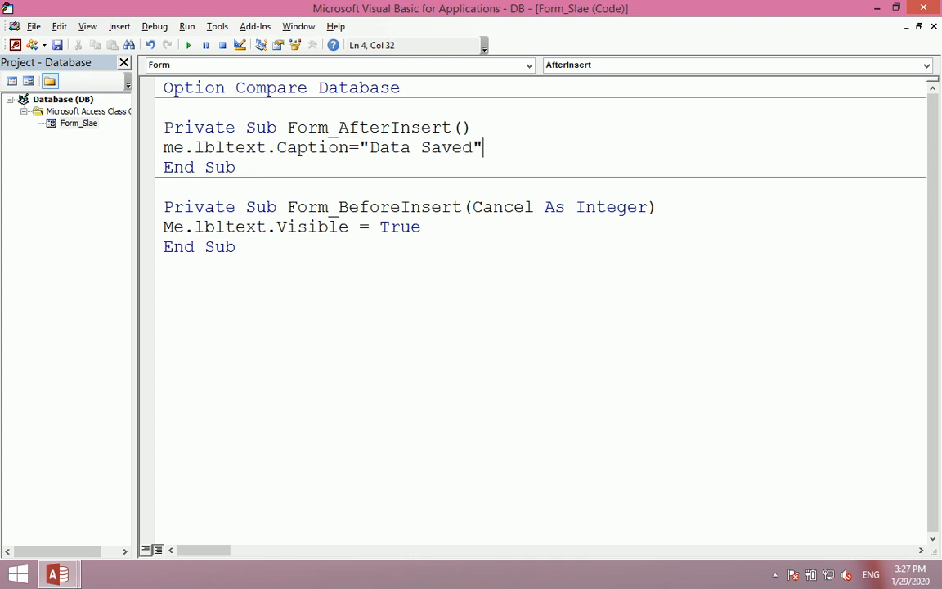
{"action": "key", "text": "Return"}
- Rewrite the statement in Form_BeforeInsert so it sets the Caption of lbltext to "Enter Full Inforamtion"
{"action": "left_click", "coordinate": [341, 247]}
{"action": "key", "text": "Delete"}
{"action": "key", "text": "BackSpace"}
{"action": "key", "text": "BackSpace"}
{"action": "key", "text": "BackSpace"}
{"action": "key", "text": "BackSpace"}
{"action": "key", "text": "BackSpace"}
{"action": "key", "text": "BackSpace"}
{"action": "key", "text": "BackSpace"}
{"action": "type", "text": ".Caption "}
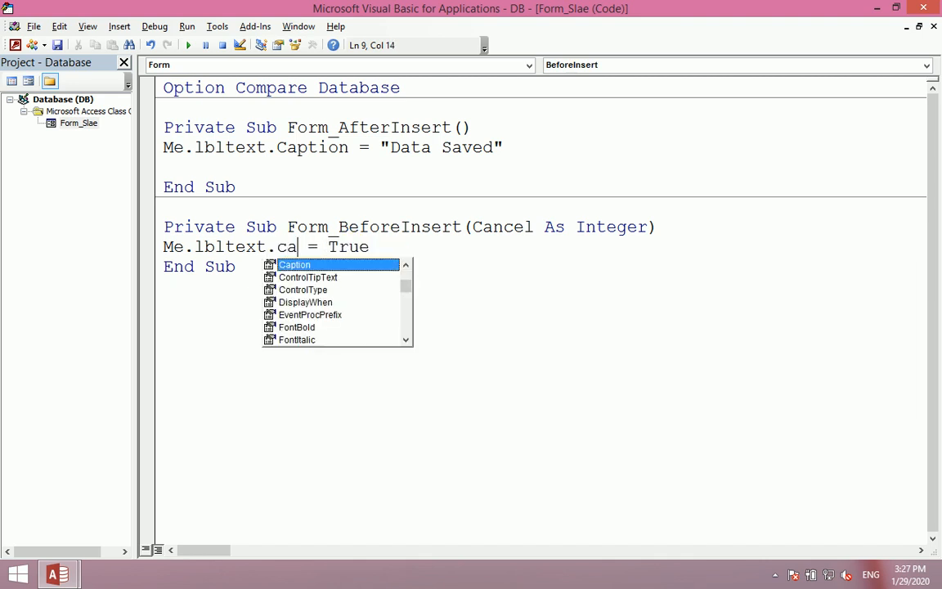
{"action": "type", "text": "= \""}
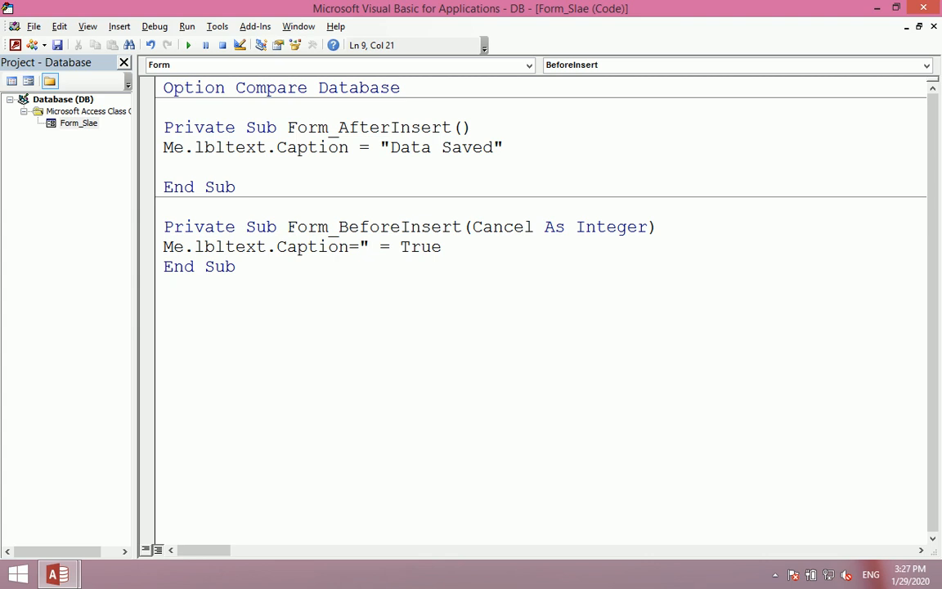
{"action": "type", "text": "Enter Full Inf"}
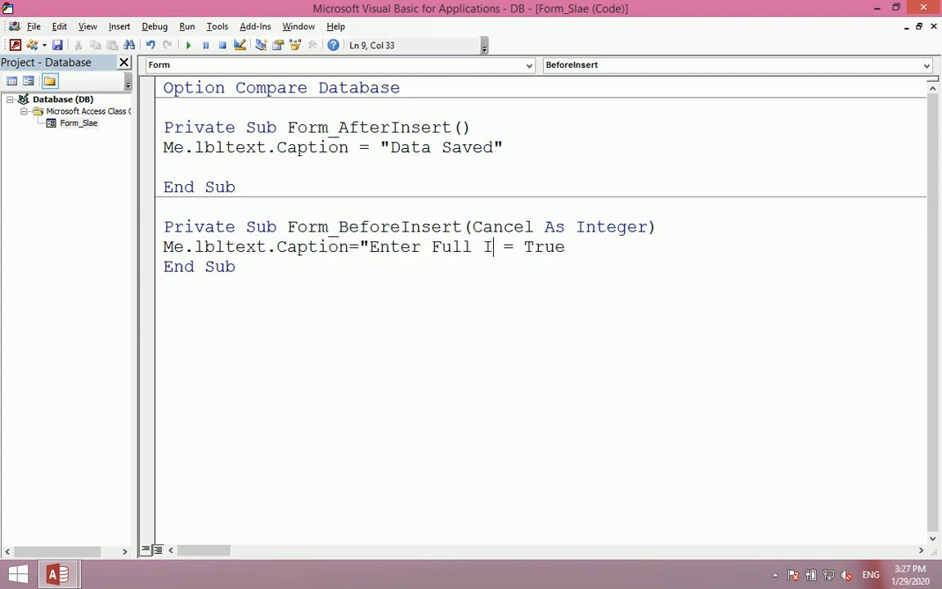
{"action": "type", "text": "oramtion\""}
{"action": "key", "text": "Up"}
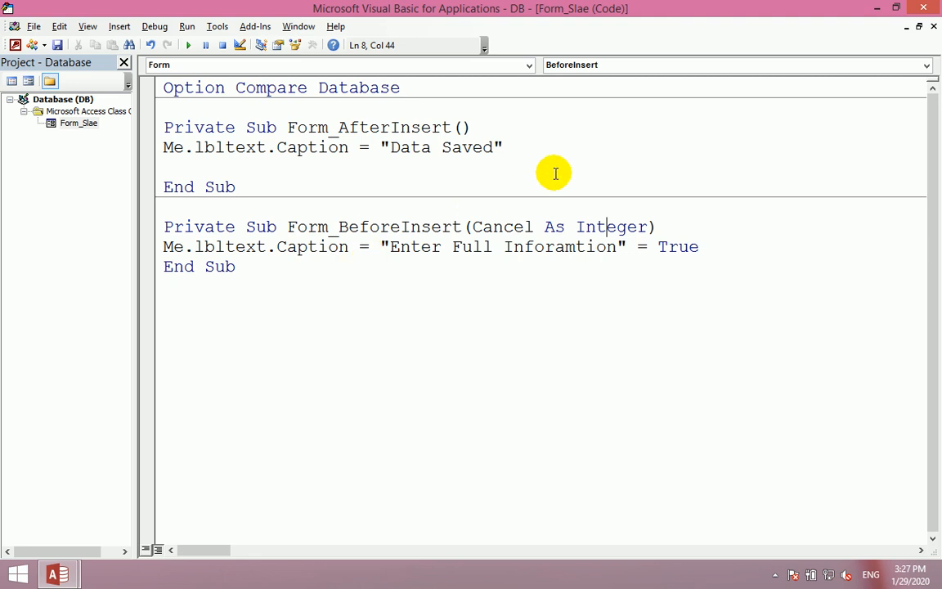
- Delete the leftover "= True" from the end of the Form_BeforeInsert statement
{"action": "left_click_drag", "start_coordinate": [697, 246], "coordinate": [637, 248]}
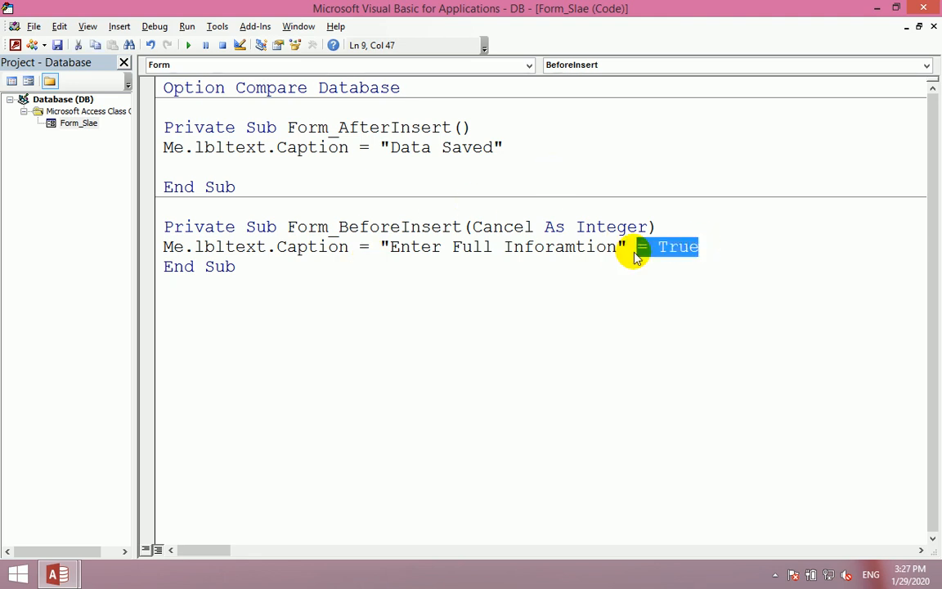
{"action": "key", "text": "BackSpace"}
{"action": "key", "text": "BackSpace"}
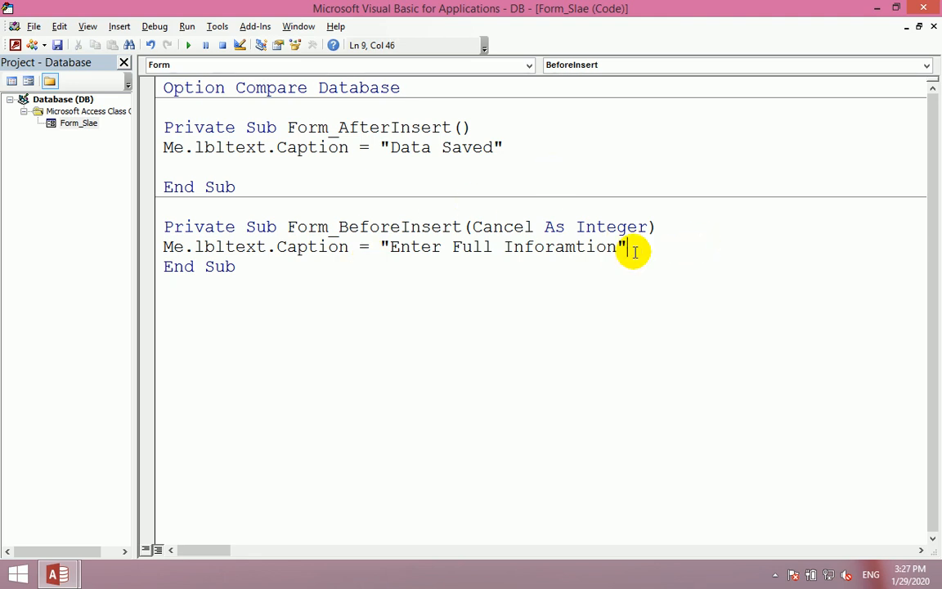
- Close the code editor and change the text of the form header label to "Customer Detalis"
{"action": "left_click", "coordinate": [922, 9]}
{"action": "left_click", "coordinate": [379, 184]}
{"action": "left_click", "coordinate": [417, 181]}
{"action": "left_click", "coordinate": [429, 182]}
{"action": "key", "text": "BackSpace"}
{"action": "key", "text": "BackSpace"}
{"action": "key", "text": "BackSpace"}
{"action": "key", "text": "BackSpace"}
{"action": "key", "text": "BackSpace"}
{"action": "key", "text": "BackSpace"}
{"action": "key", "text": "BackSpace"}
{"action": "key", "text": "BackSpace"}
{"action": "key", "text": "BackSpace"}
{"action": "key", "text": "BackSpace"}
{"action": "key", "text": "BackSpace"}
{"action": "key", "text": "BackSpace"}
{"action": "key", "text": "BackSpace"}
{"action": "key", "text": "BackSpace"}
{"action": "key", "text": "BackSpace"}
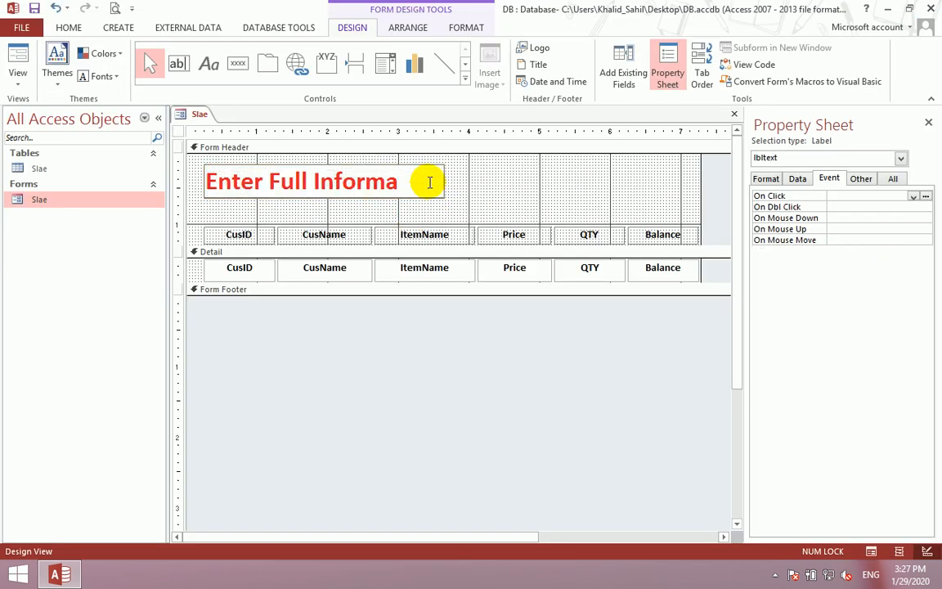
{"action": "type", "text": "Customer F"}
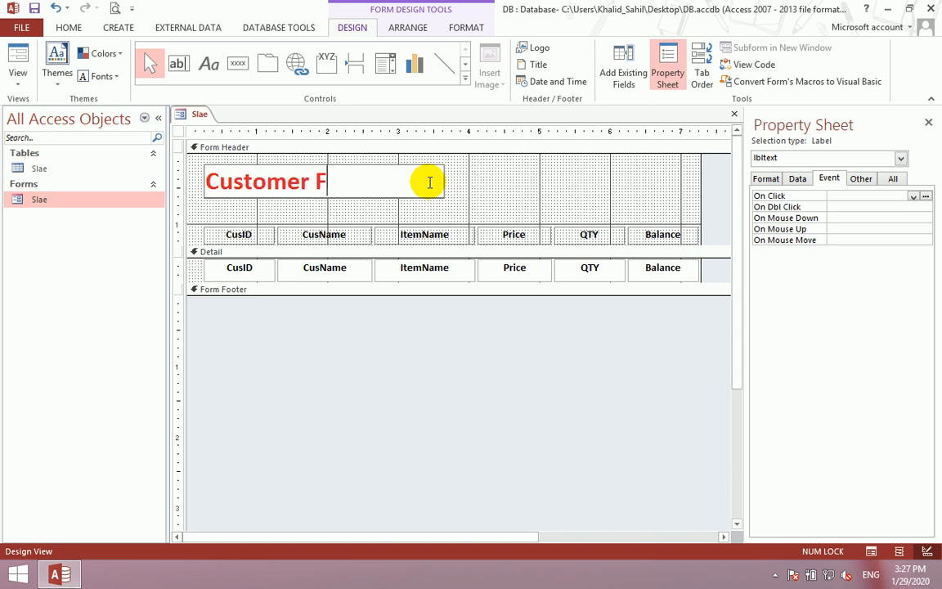
{"action": "key", "text": "BackSpace"}
{"action": "type", "text": "Detail"}
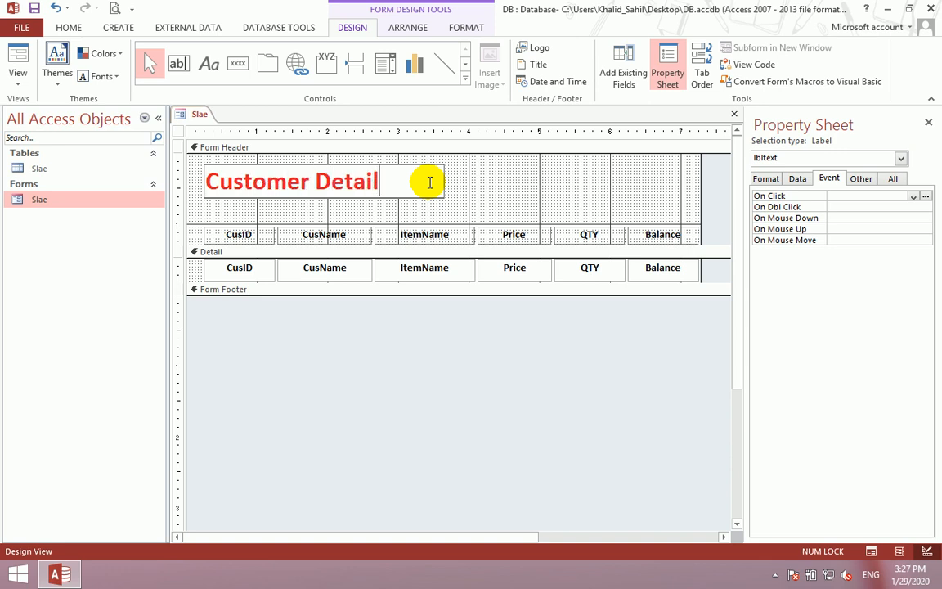
{"action": "type", "text": "lis"}
{"action": "key", "text": "Return"}
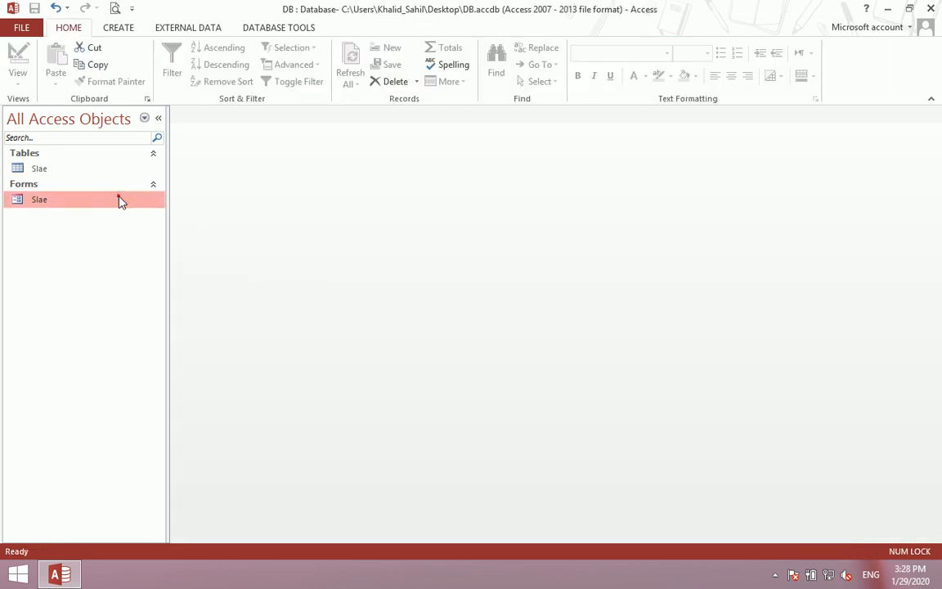
- Open the Slae form, return it to Design View and make the lbltext label visible
{"action": "double_click", "coordinate": [120, 199]}
{"action": "right_click", "coordinate": [536, 93]}
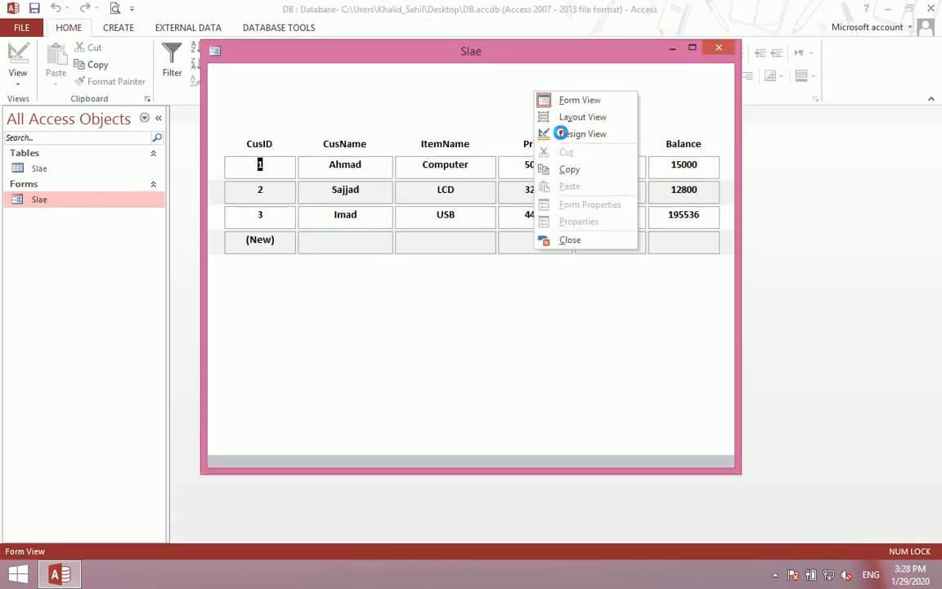
{"action": "left_click", "coordinate": [564, 133]}
{"action": "left_click", "coordinate": [413, 183]}
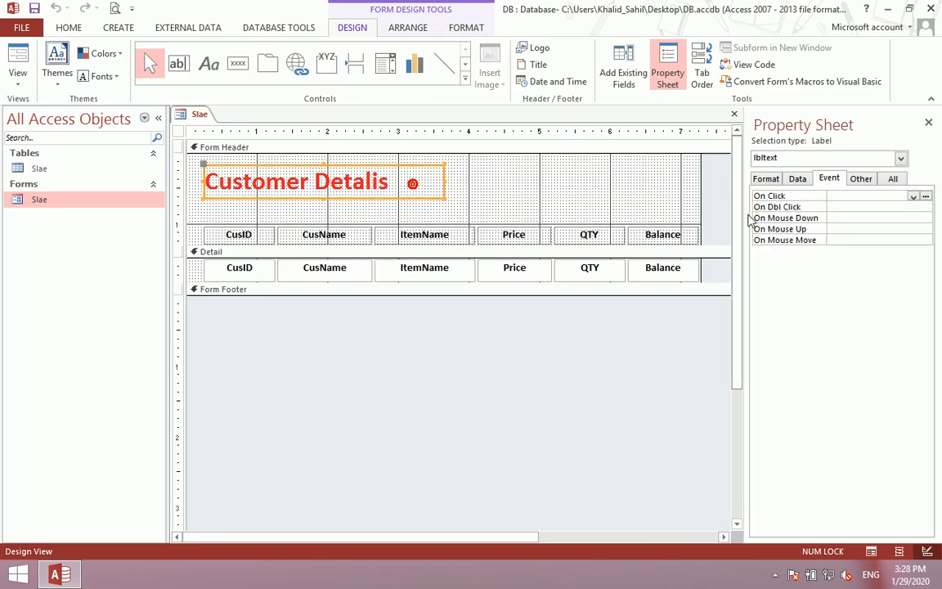
{"action": "left_click", "coordinate": [766, 179]}
{"action": "left_click", "coordinate": [862, 206]}
{"action": "left_click", "coordinate": [858, 206]}
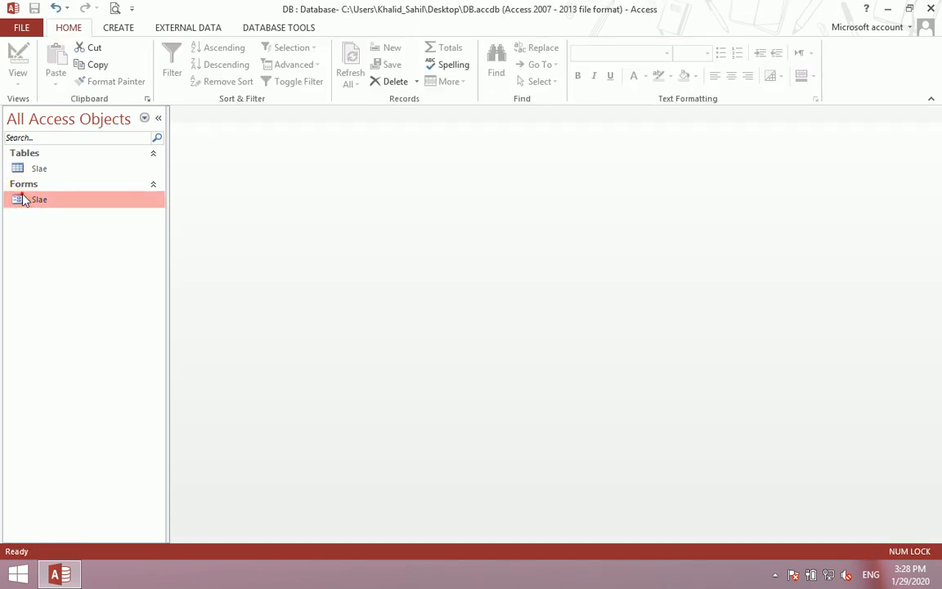
- Open the Slae form and enter a new record with a customer name, item MOUS, price 3434 and quantity 34
{"action": "double_click", "coordinate": [23, 200]}
{"action": "left_click", "coordinate": [312, 240]}
{"action": "type", "text": "Ahmad"}
{"action": "key", "text": "Tab"}
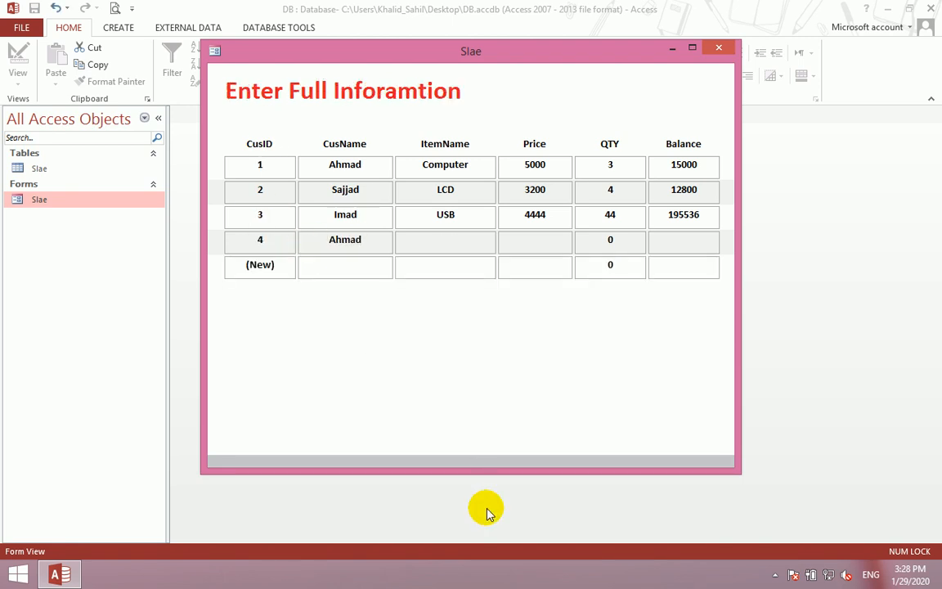
{"action": "type", "text": "MOUS"}
{"action": "type", "text": "34"}
{"action": "key", "text": "Tab"}
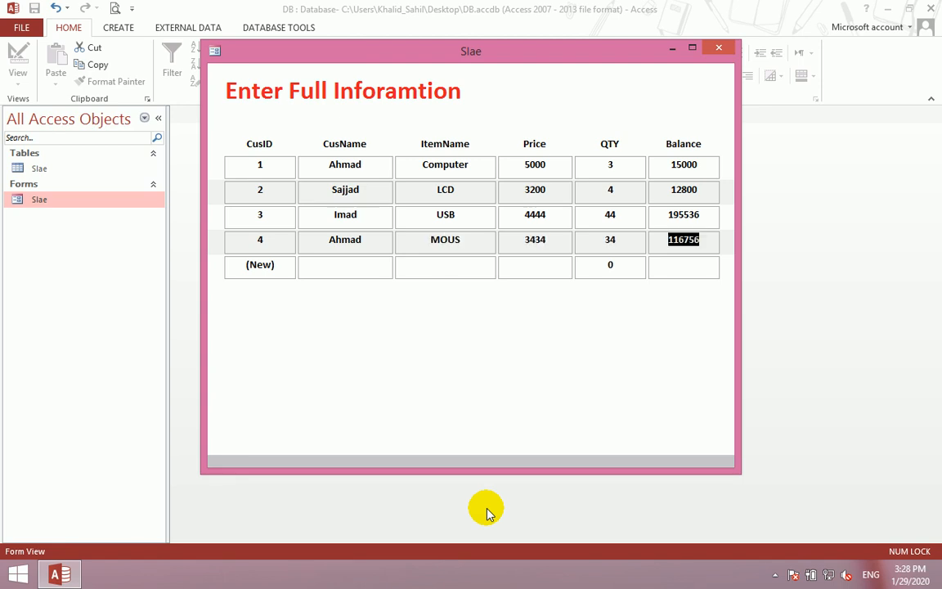
{"action": "key", "text": "Tab"}
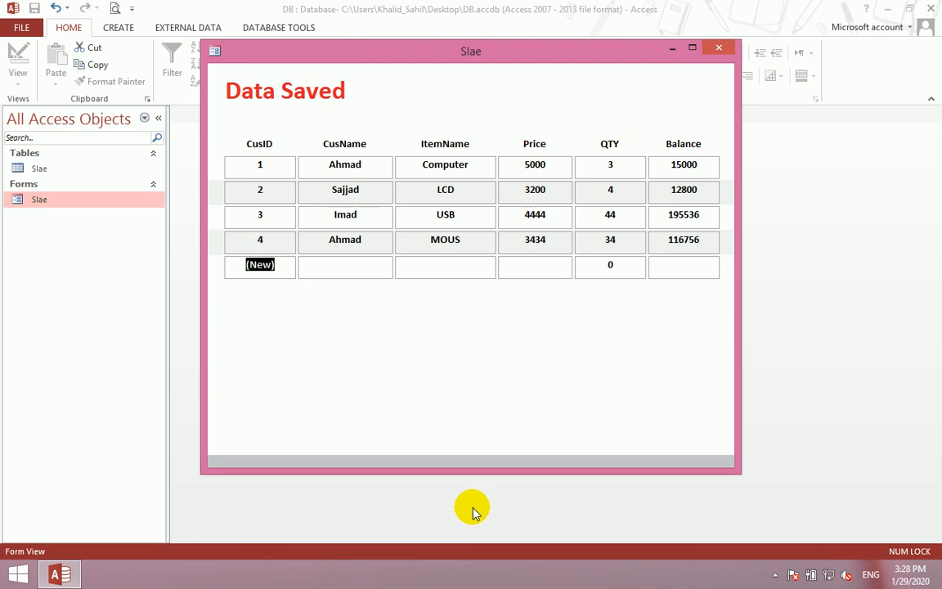
- Add another record with a customer name, item LCD, price 34 and quantity 34
{"action": "key", "text": "Tab"}
{"action": "type", "text": "K"}
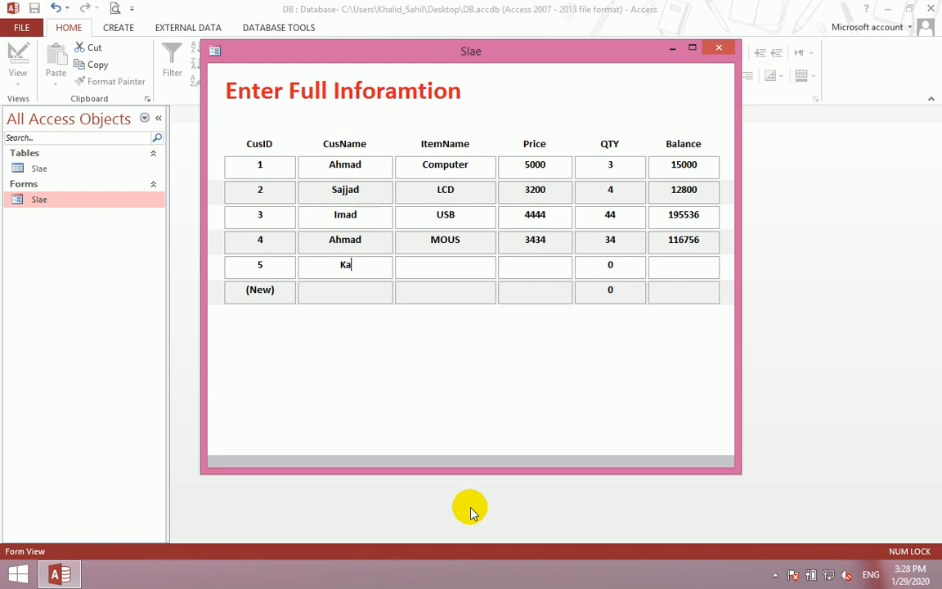
{"action": "type", "text": "amal"}
{"action": "key", "text": "Tab"}
{"action": "type", "text": "34"}
{"action": "key", "text": "Tab"}
{"action": "key", "text": "Tab"}
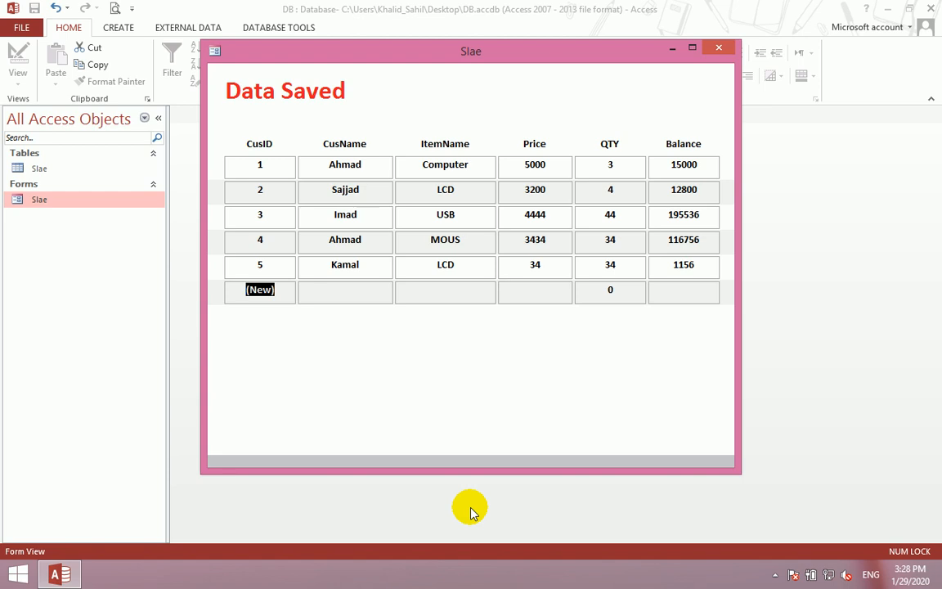
- Return the Slae form to Design View, show its event properties and widen the property name column slightly
{"action": "right_click", "coordinate": [568, 100]}
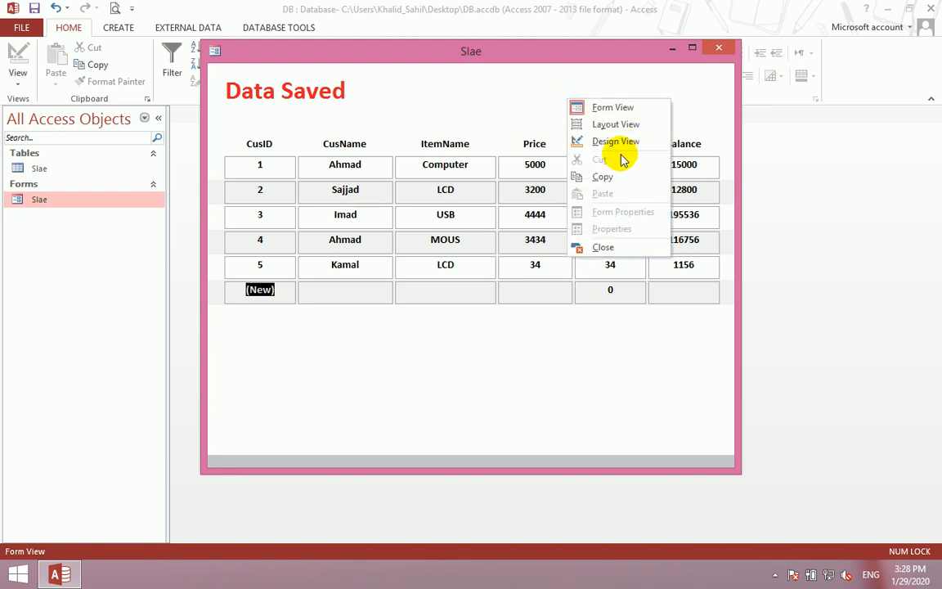
{"action": "left_click", "coordinate": [618, 142]}
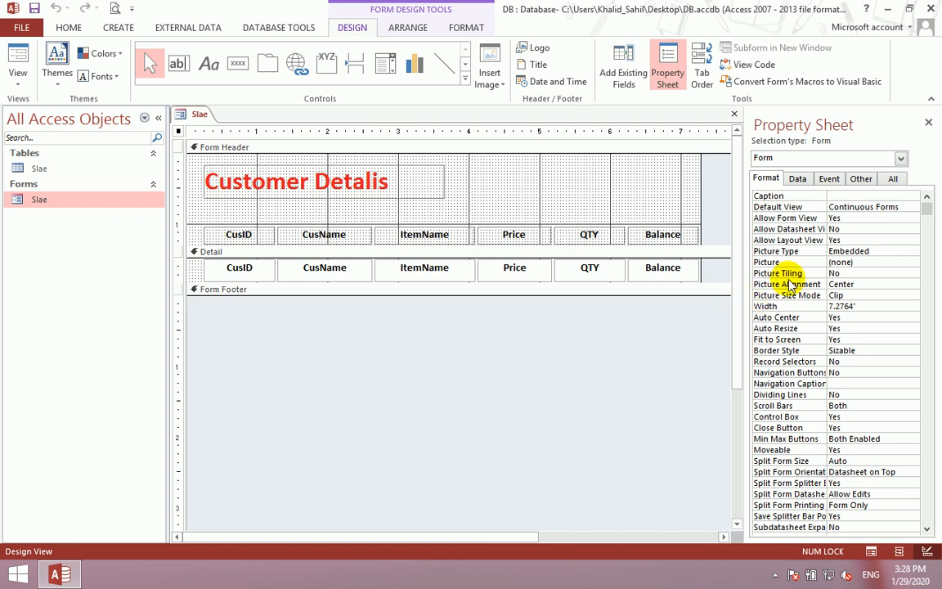
{"action": "left_click", "coordinate": [828, 180]}
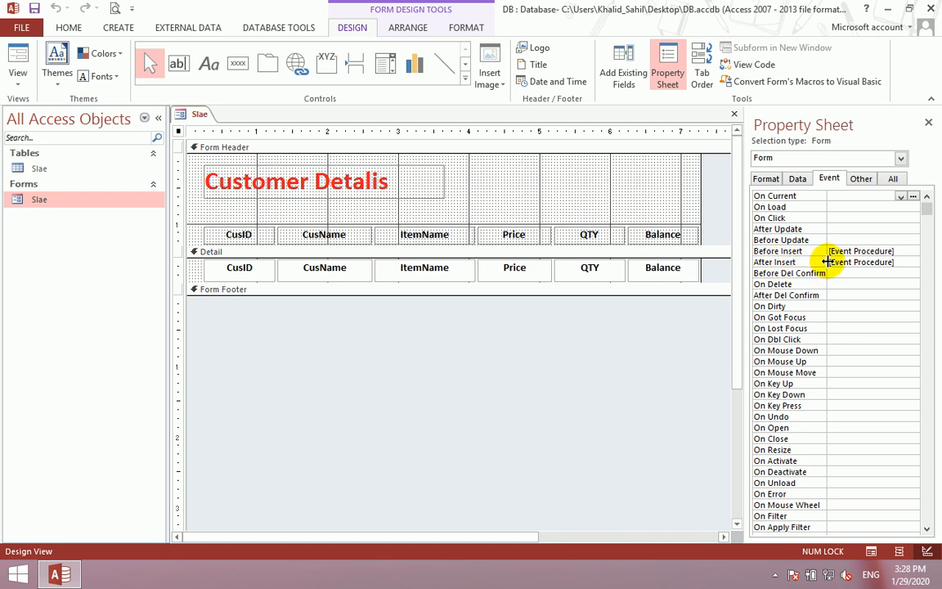
{"action": "left_click_drag", "start_coordinate": [827, 261], "coordinate": [834, 262]}
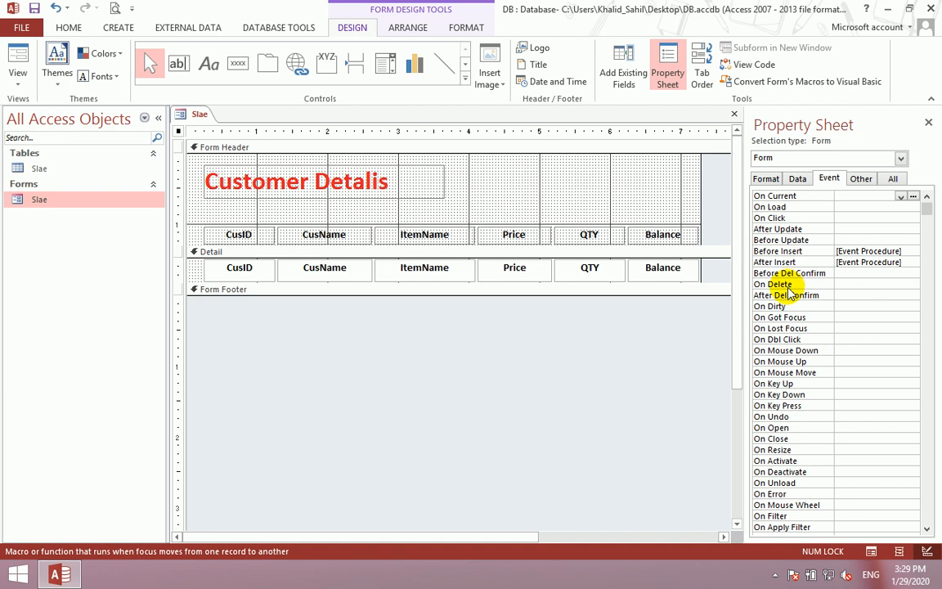
{"action": "left_click", "coordinate": [783, 286]}
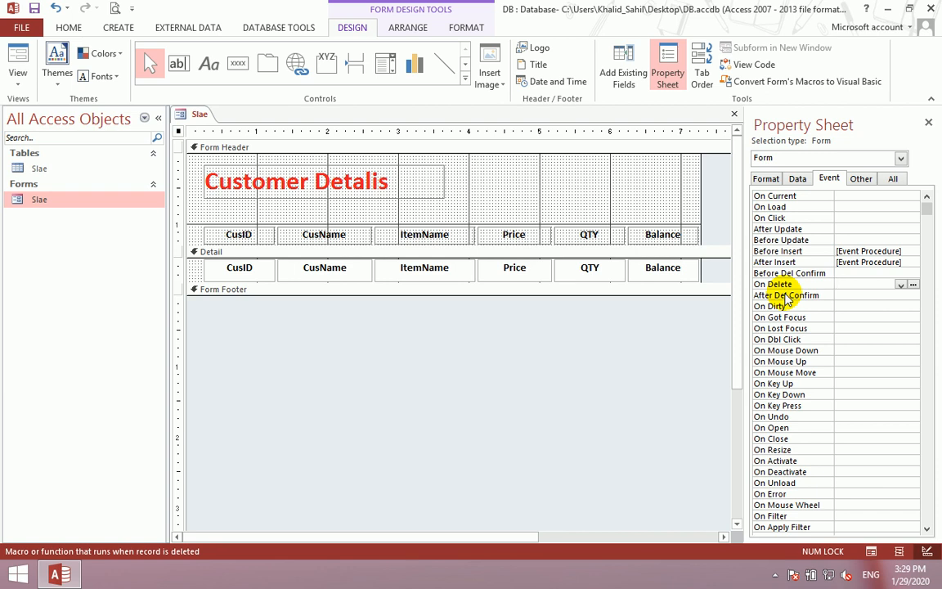
- Set the form's Record Selectors property to Yes
{"action": "left_click", "coordinate": [591, 361]}
{"action": "left_click", "coordinate": [772, 178]}
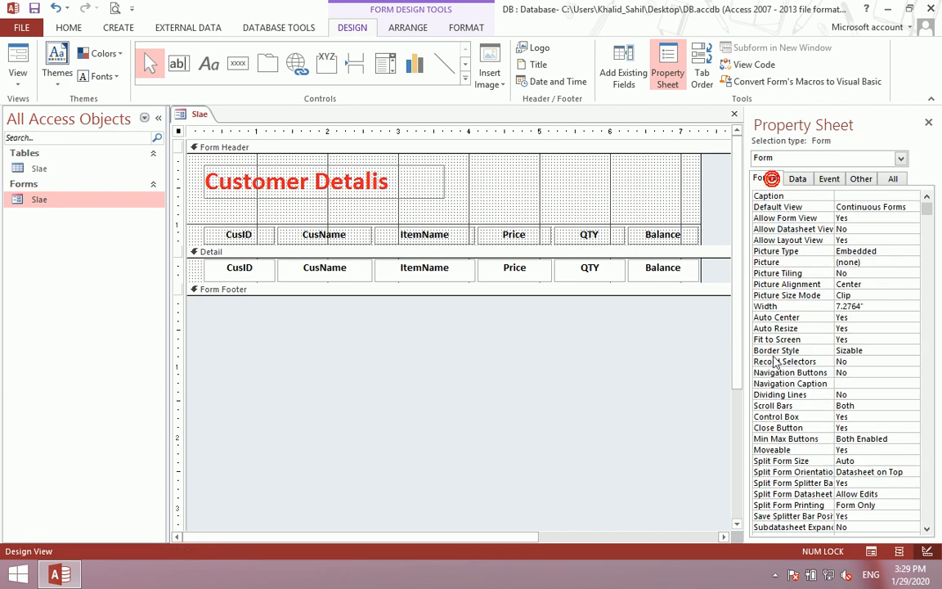
{"action": "double_click", "coordinate": [841, 362]}
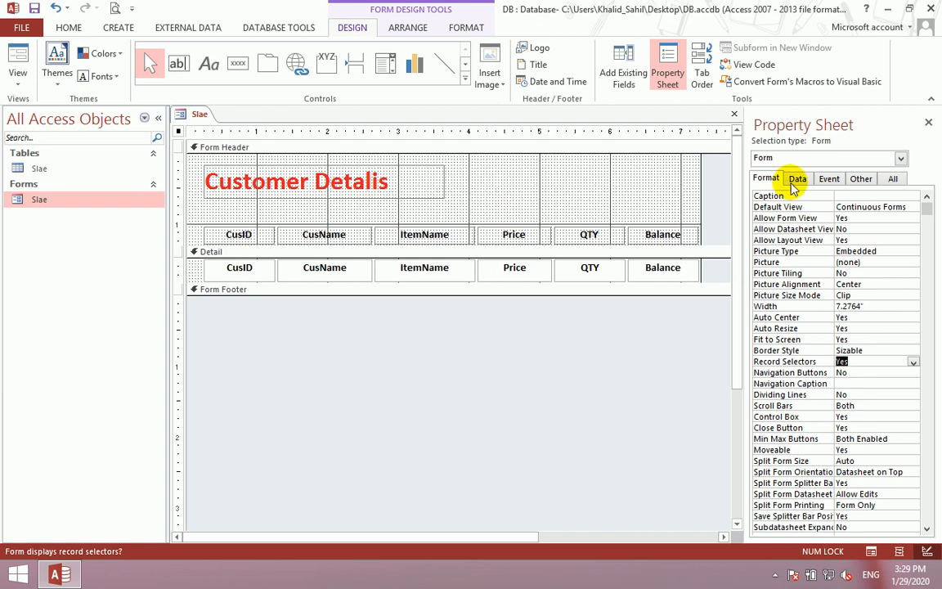
{"action": "left_click", "coordinate": [341, 339]}
- Show the form in Form View and try the record selectors from record 2 through the new record row
{"action": "left_click", "coordinate": [23, 75]}
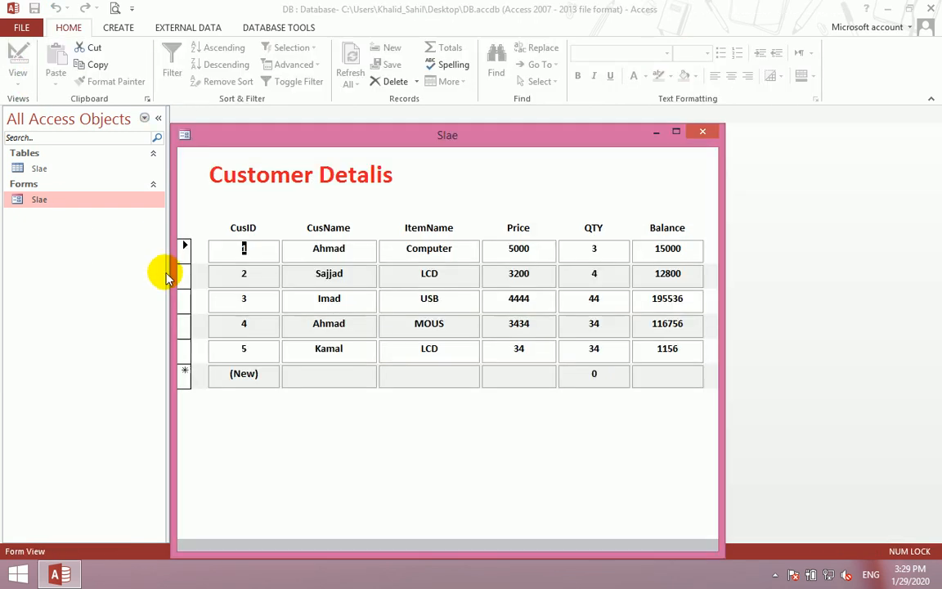
{"action": "left_click", "coordinate": [182, 271]}
{"action": "left_click", "coordinate": [183, 298]}
{"action": "left_click", "coordinate": [184, 322]}
{"action": "left_click", "coordinate": [185, 344]}
{"action": "left_click", "coordinate": [185, 372]}
- Switch the form back to Design View and create an event procedure for its Before Del Confirm event
{"action": "right_click", "coordinate": [366, 426]}
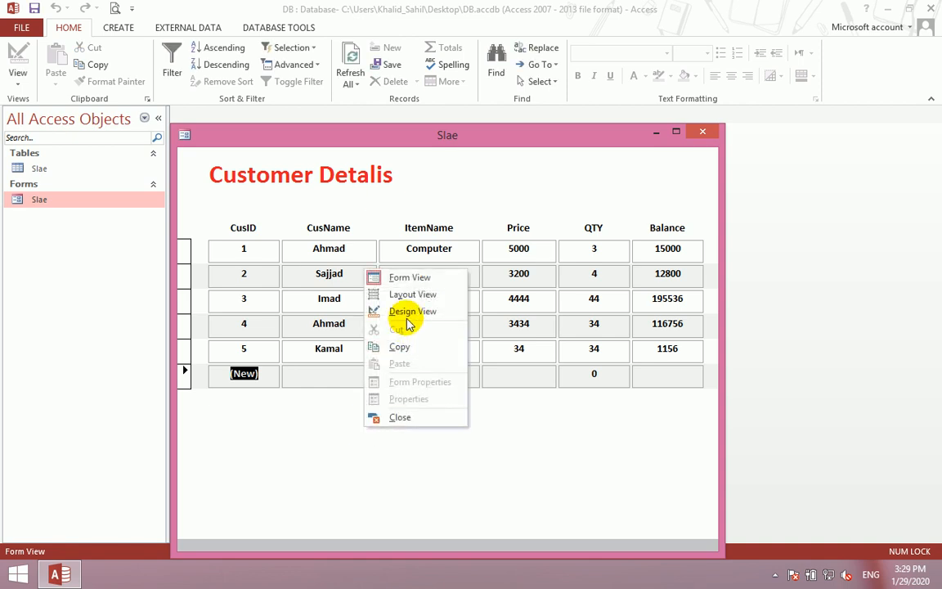
{"action": "left_click", "coordinate": [407, 316]}
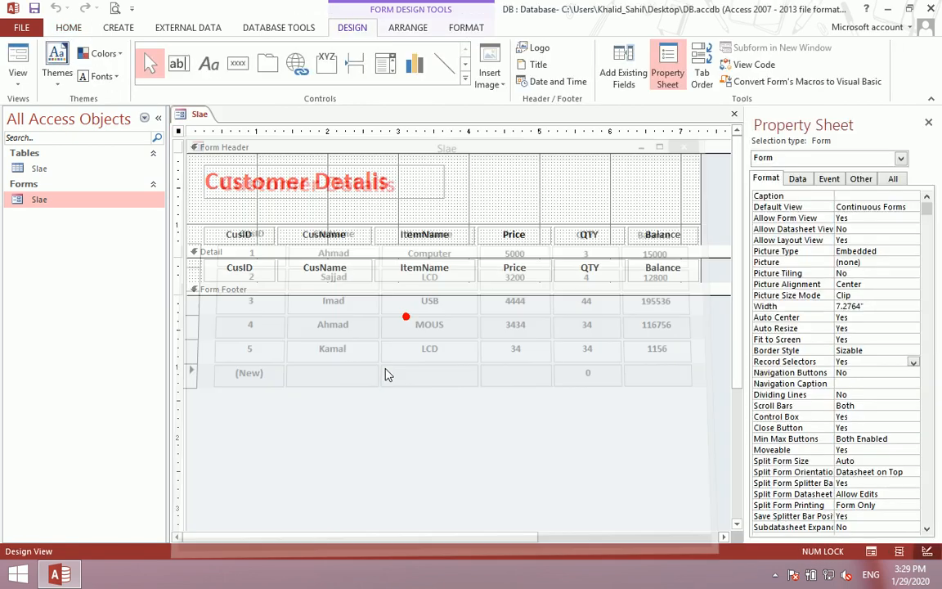
{"action": "left_click", "coordinate": [825, 179]}
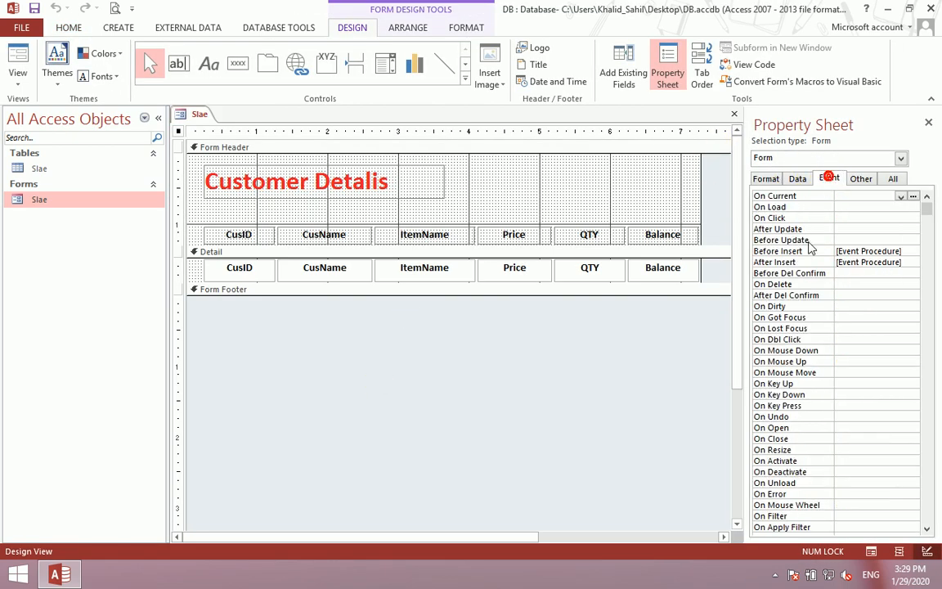
{"action": "left_click", "coordinate": [843, 274]}
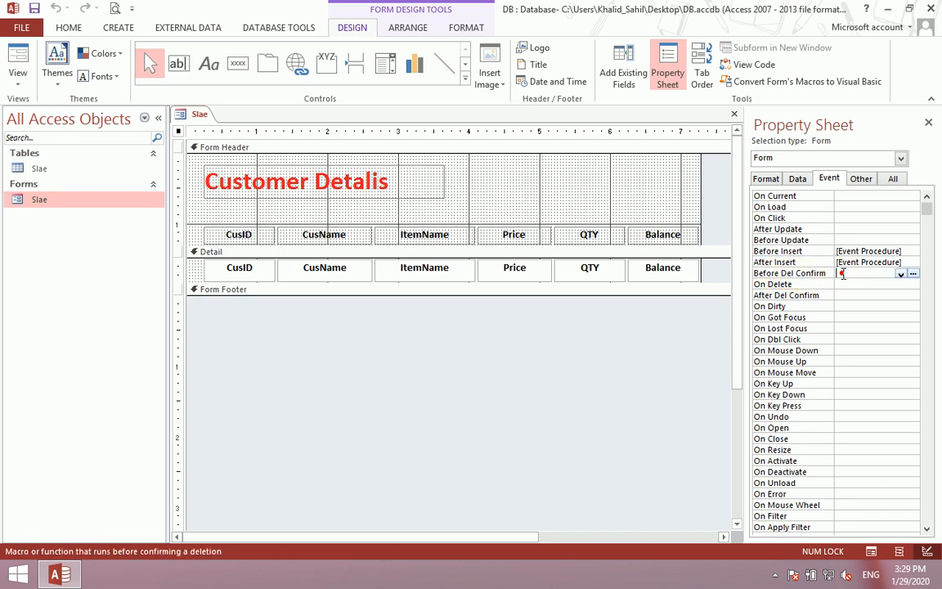
{"action": "left_click", "coordinate": [902, 274]}
{"action": "left_click", "coordinate": [900, 284]}
{"action": "left_click", "coordinate": [913, 274]}
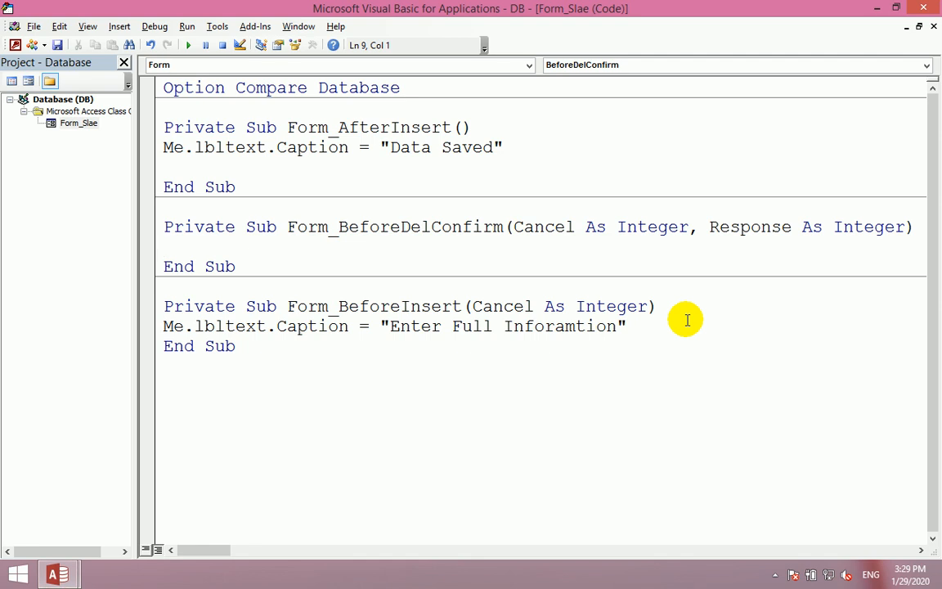
- Write a MsgBox statement in Form_BeforeDelConfirm with the prompt "Are You Sure"
{"action": "type", "text": "msgbopx"}
{"action": "key", "text": "BackSpace"}
{"action": "key", "text": "BackSpace"}
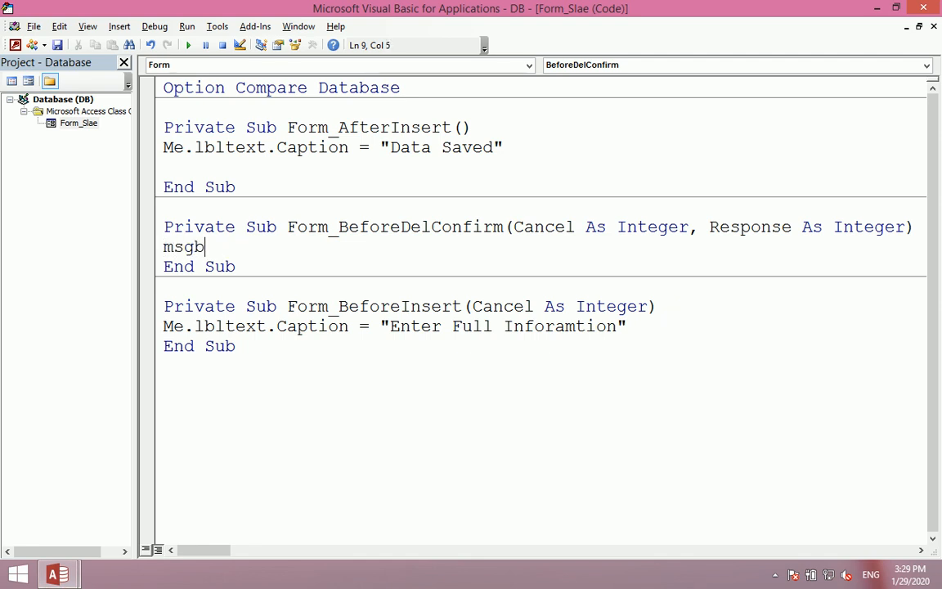
{"action": "type", "text": "ox ("}
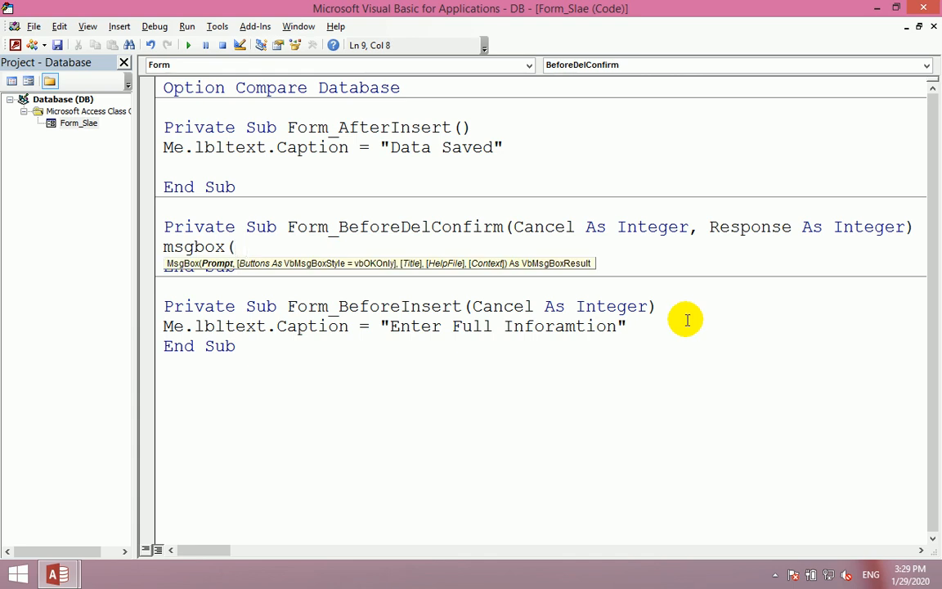
{"action": "type", "text": "\"Are You Su"}
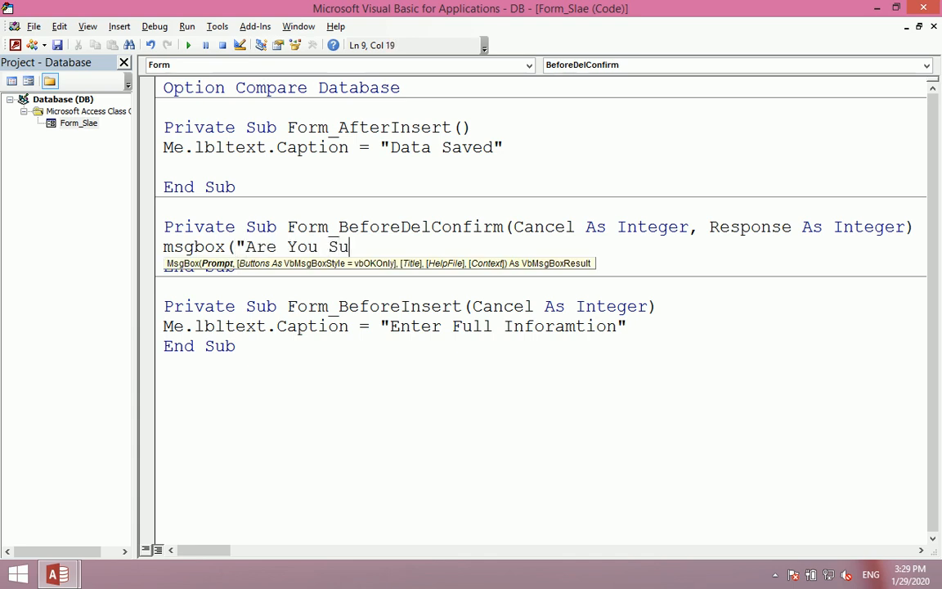
{"action": "type", "text": "re\""}
{"action": "key", "text": "Return"}
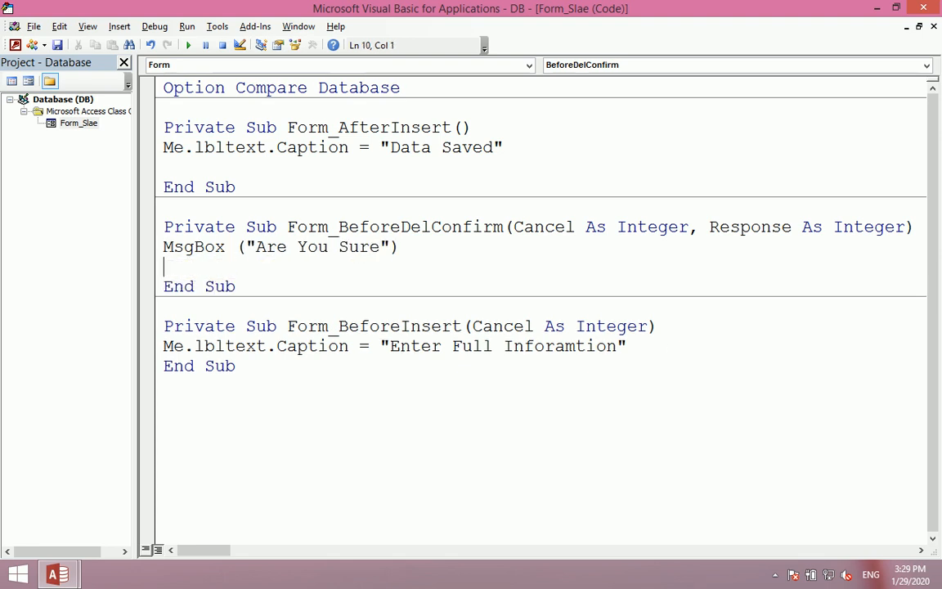
- Reopen the Slae form in Form View and delete the record with CusID 4, accepting the message box and the deletion warning
{"action": "left_click", "coordinate": [923, 8]}
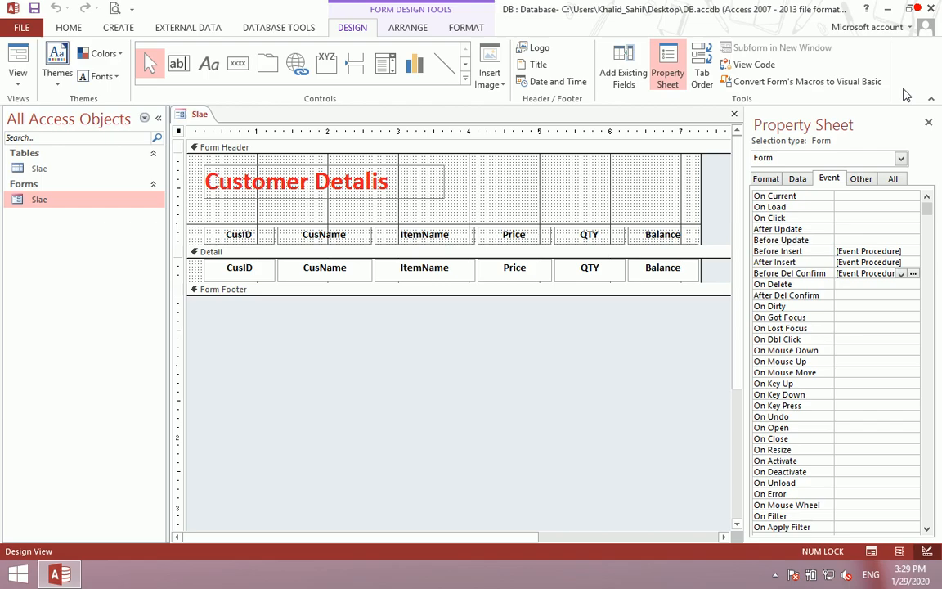
{"action": "left_click", "coordinate": [932, 116]}
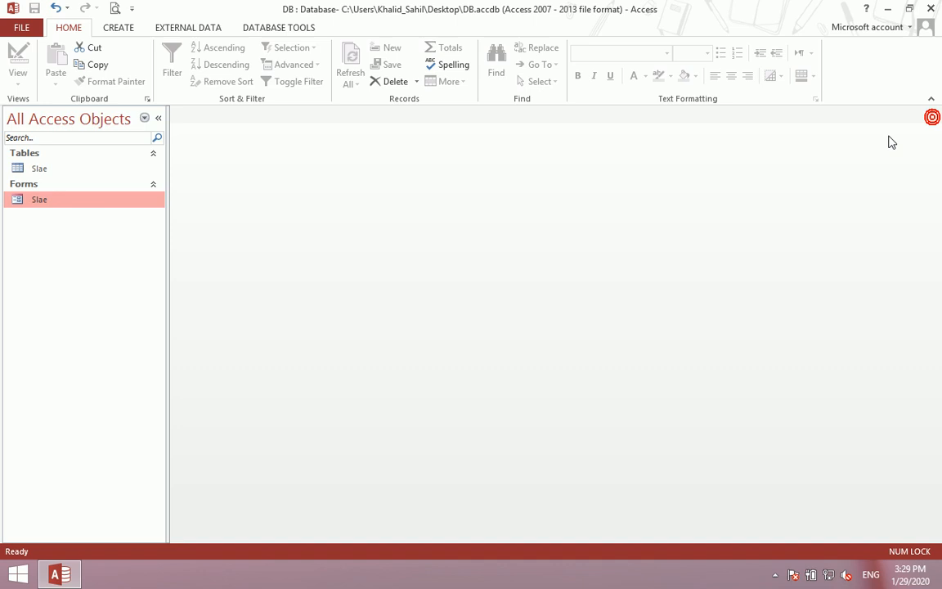
{"action": "double_click", "coordinate": [82, 205]}
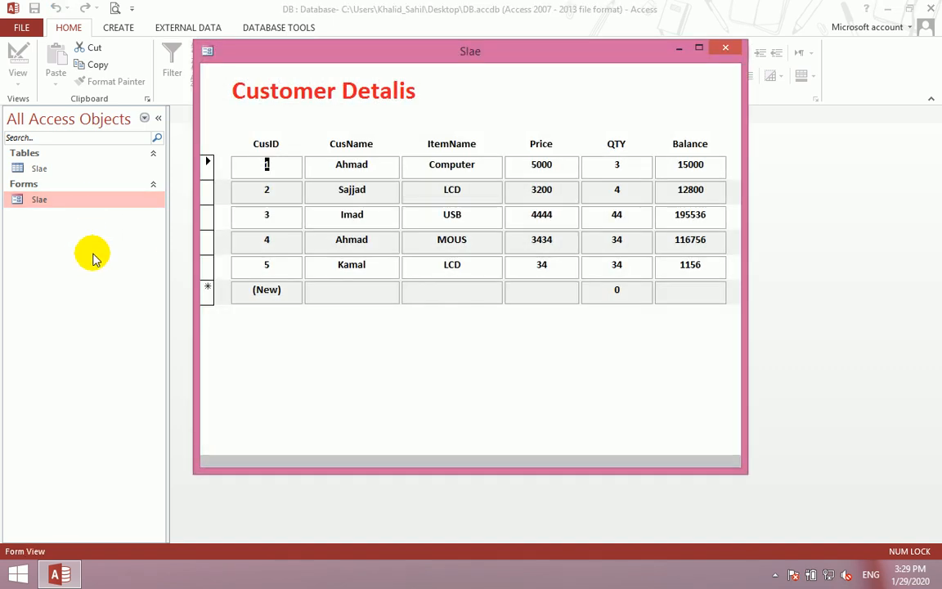
{"action": "left_click", "coordinate": [208, 243]}
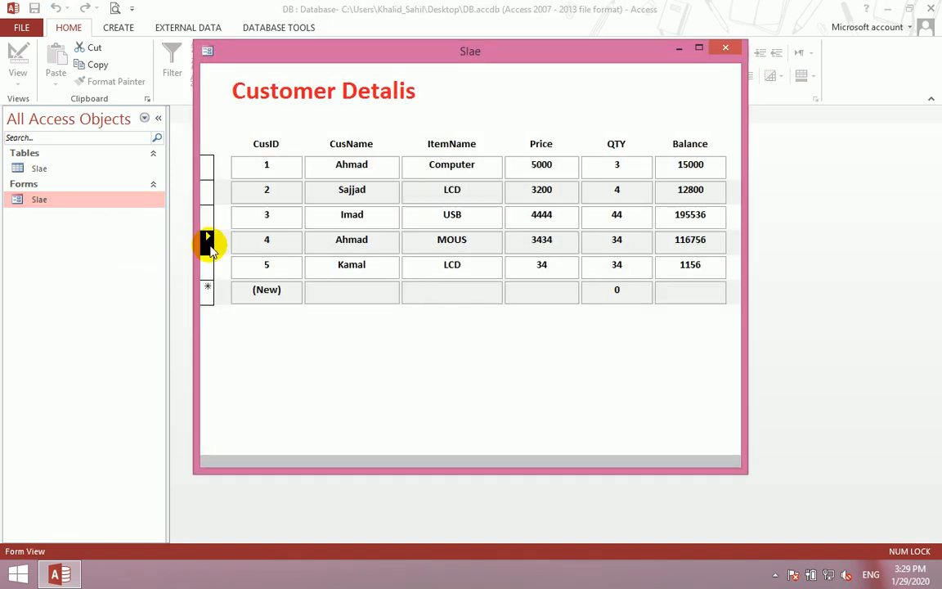
{"action": "key", "text": "Delete"}
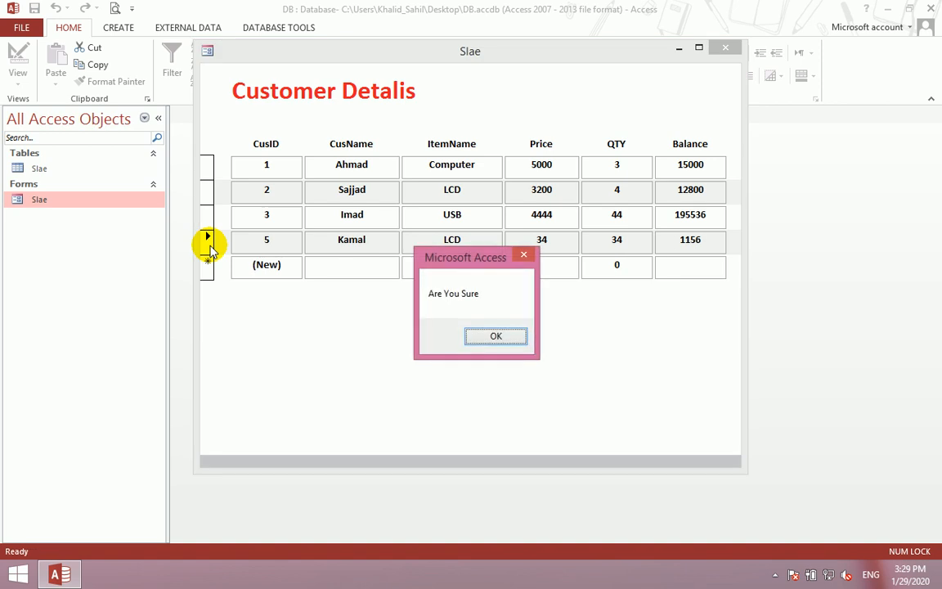
{"action": "left_click", "coordinate": [503, 337]}
{"action": "left_click_drag", "start_coordinate": [438, 264], "coordinate": [546, 144]}
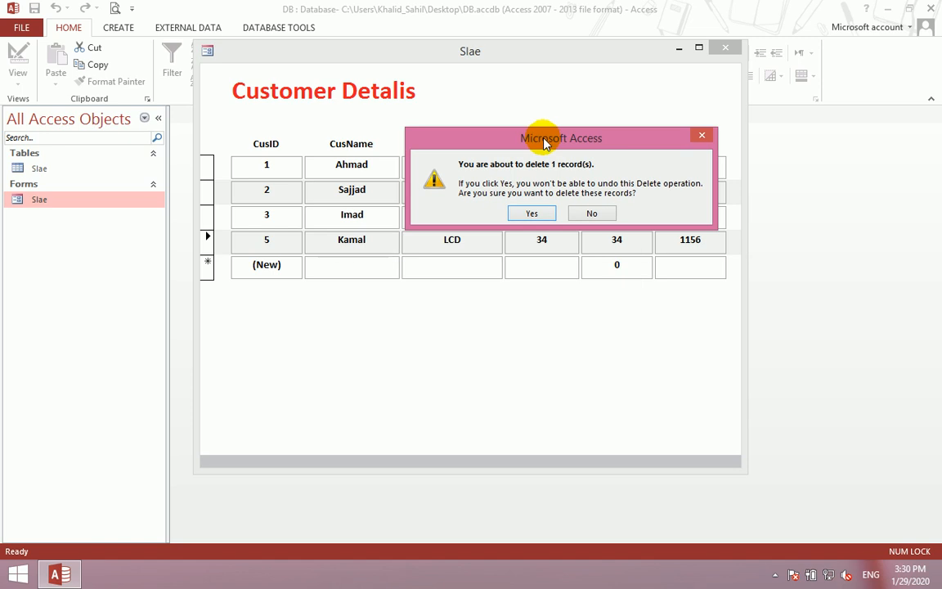
{"action": "left_click_drag", "start_coordinate": [546, 144], "coordinate": [420, 157]}
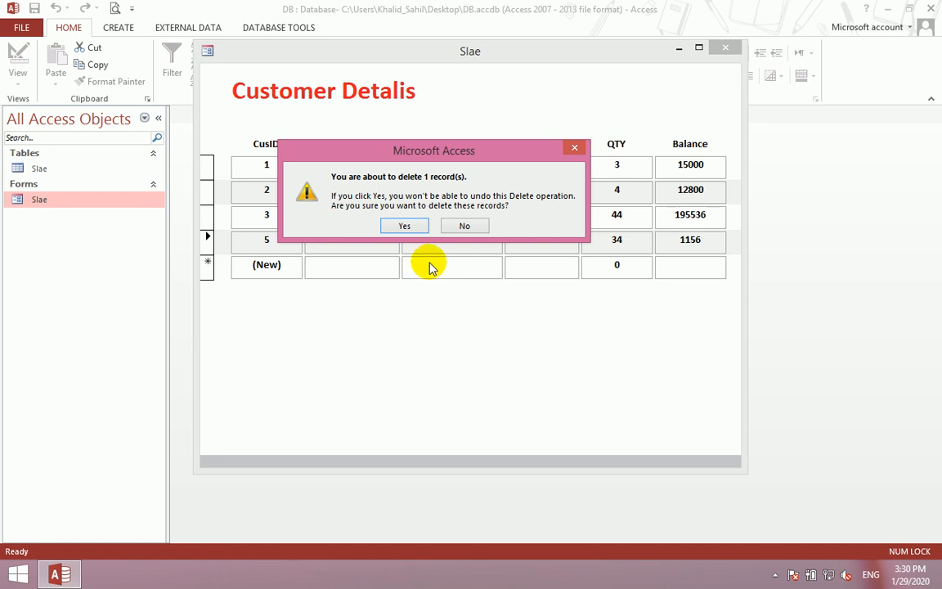
{"action": "left_click", "coordinate": [406, 227]}
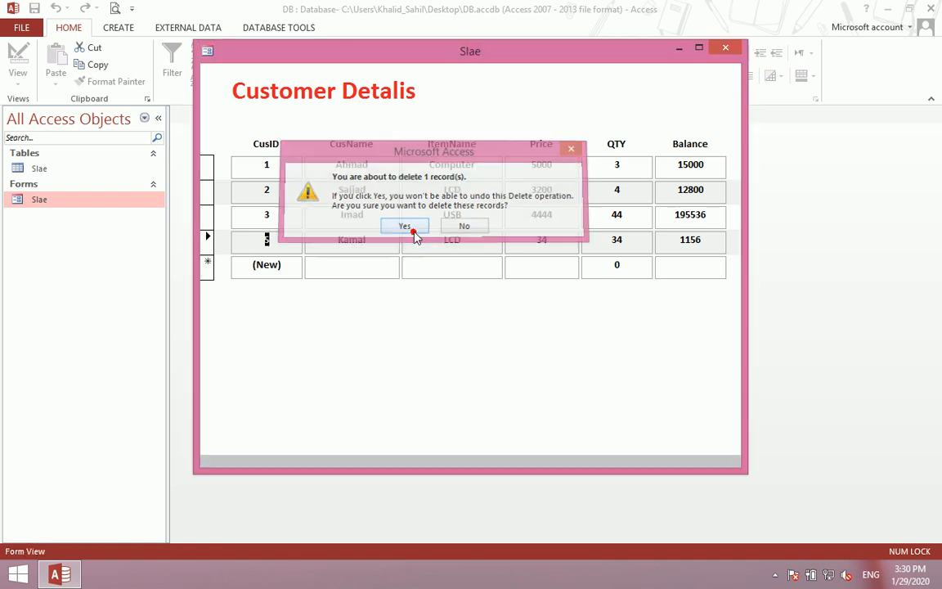
- Switch the form to Design View and open its Before Del Confirm event procedure
{"action": "right_click", "coordinate": [368, 299]}
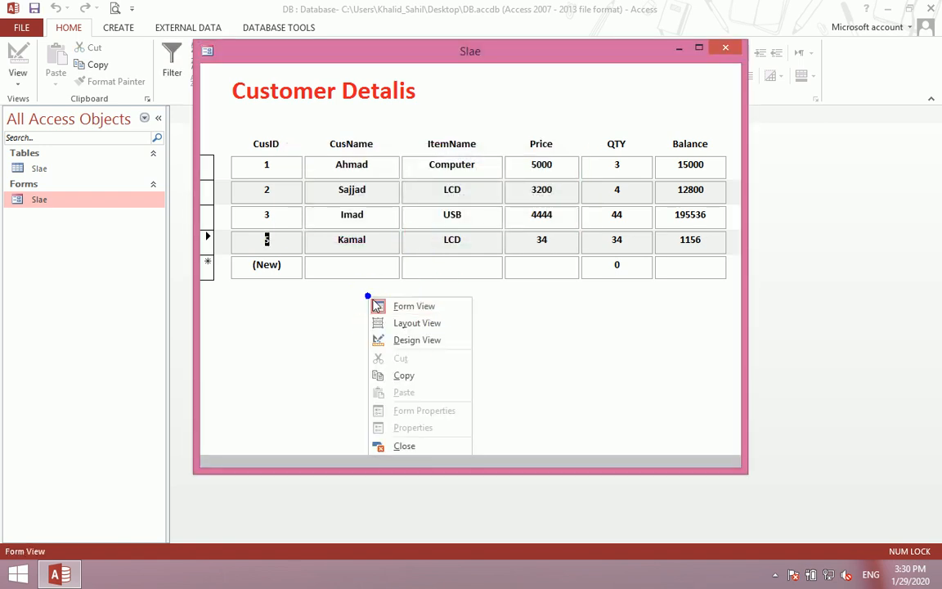
{"action": "left_click", "coordinate": [396, 341]}
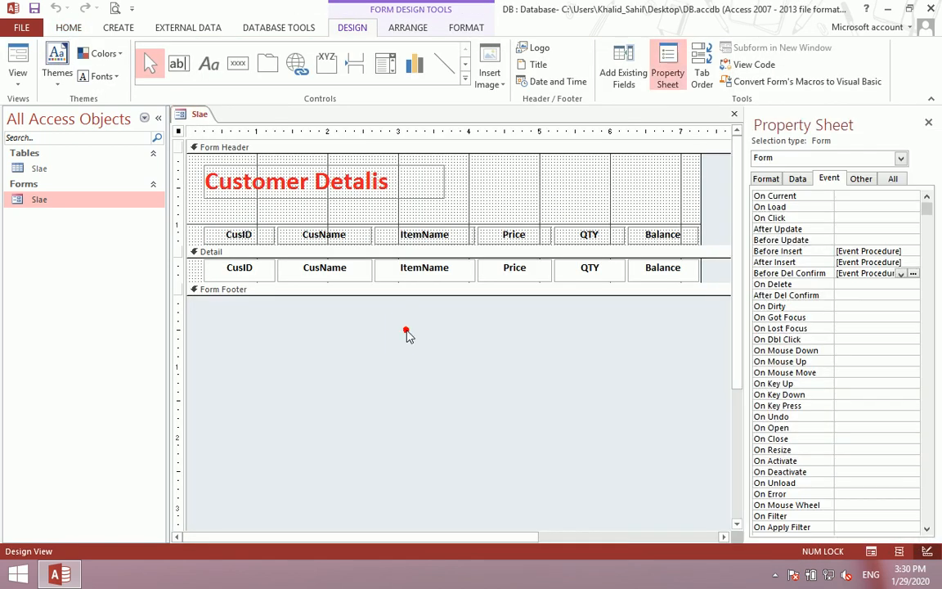
{"action": "left_click", "coordinate": [865, 273]}
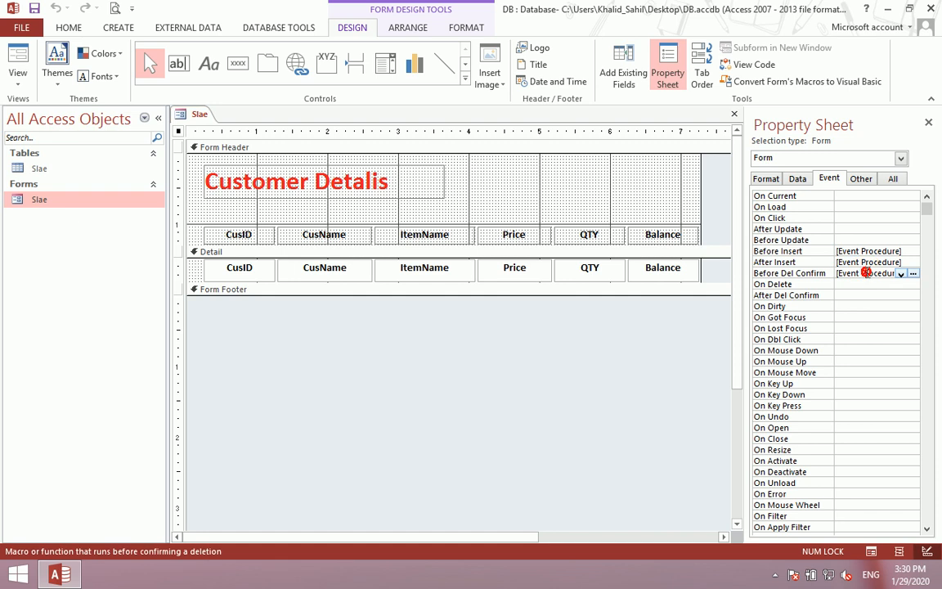
{"action": "left_click", "coordinate": [855, 284]}
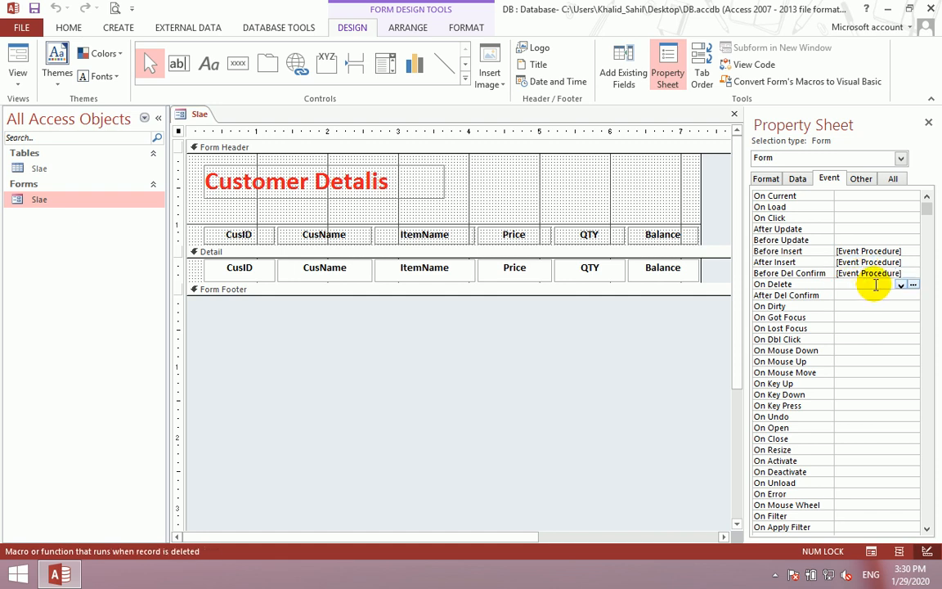
{"action": "left_click", "coordinate": [844, 275]}
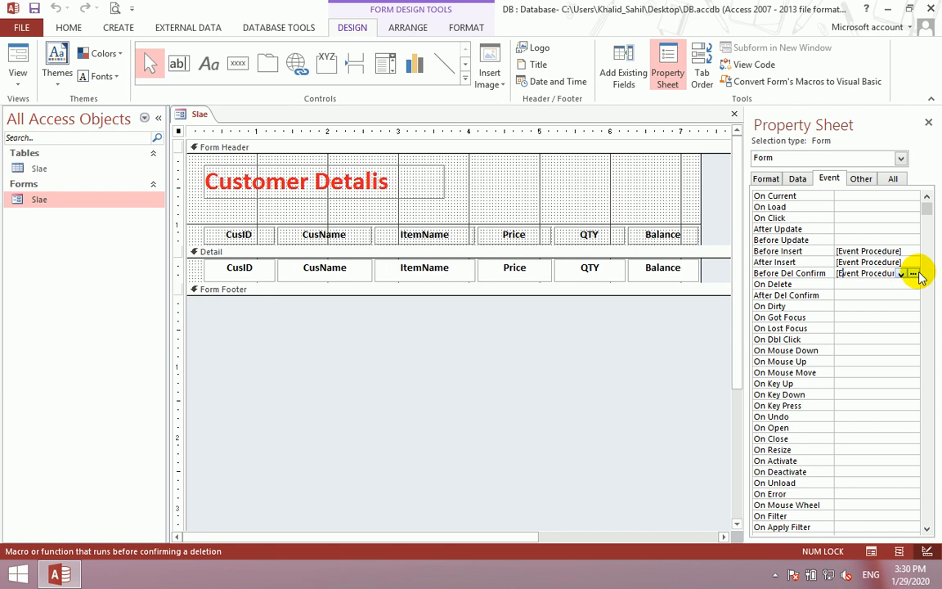
{"action": "left_click", "coordinate": [913, 275]}
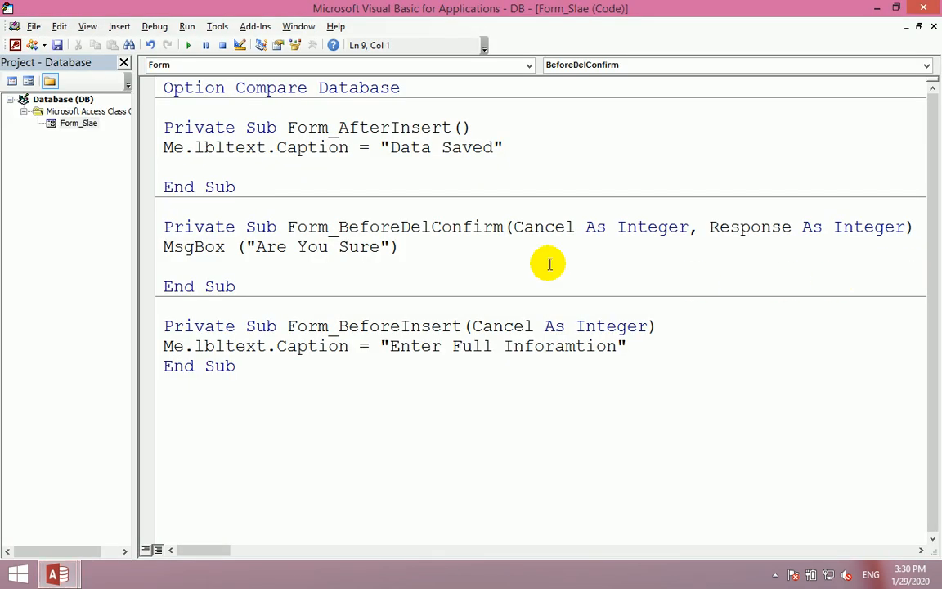
- Delete the entire Form_BeforeDelConfirm procedure with its leftover blank line and close the code editor
{"action": "left_click", "coordinate": [400, 247]}
{"action": "left_click_drag", "start_coordinate": [238, 286], "coordinate": [143, 224]}
{"action": "key", "text": "Delete"}
{"action": "key", "text": "BackSpace"}
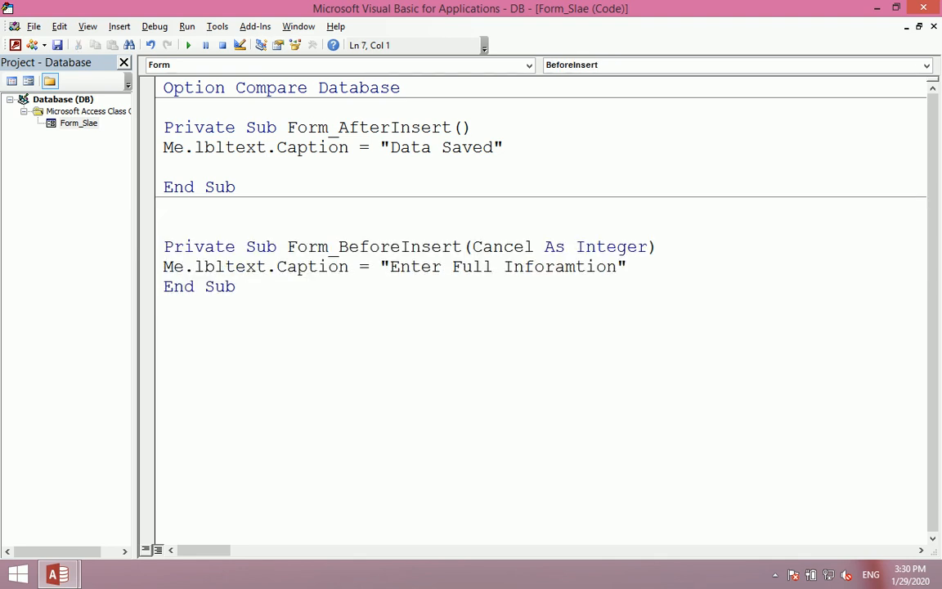
{"action": "key", "text": "BackSpace"}
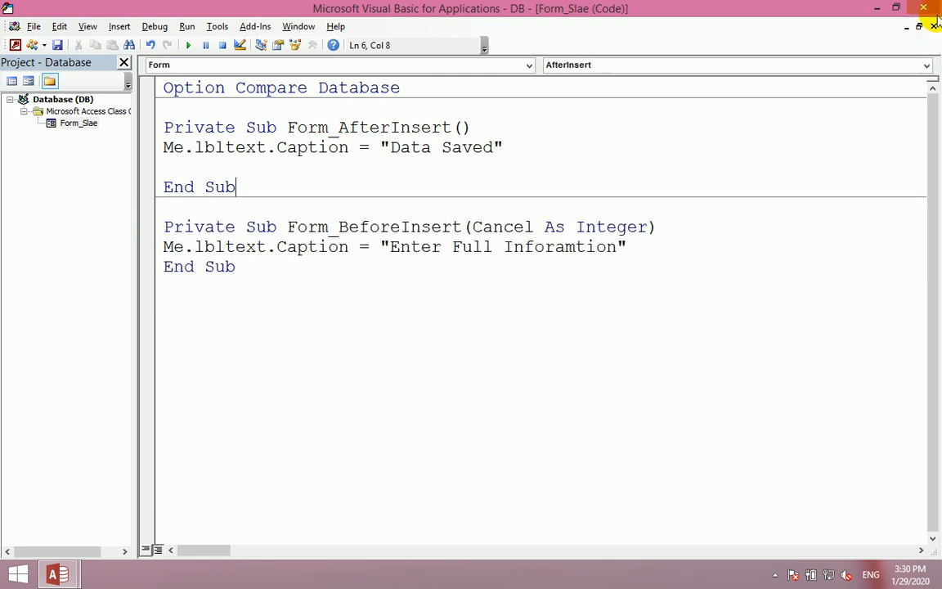
{"action": "left_click", "coordinate": [924, 8]}
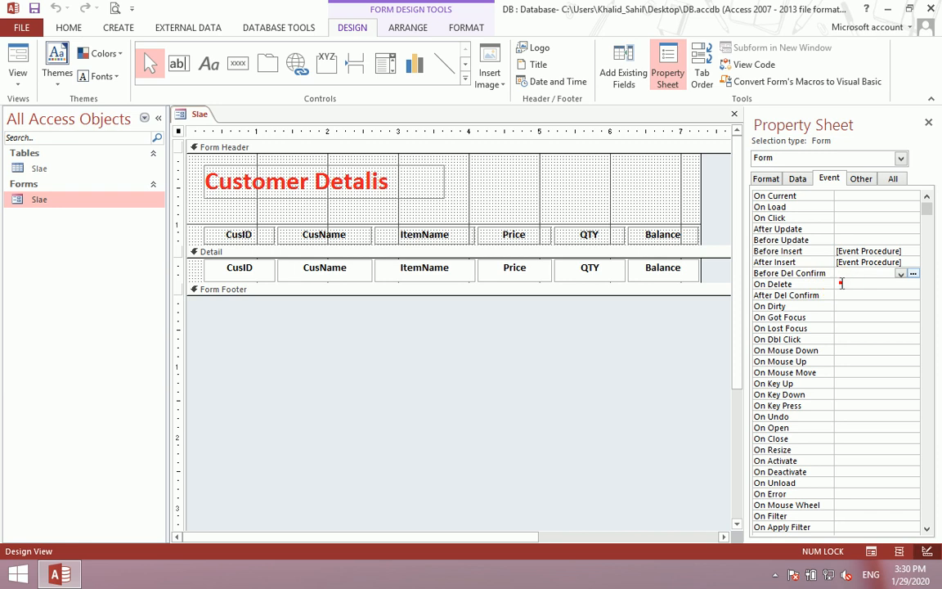
- Create an event procedure for the form's On Delete event using the Code Builder
{"action": "left_click", "coordinate": [841, 283]}
{"action": "left_click", "coordinate": [913, 284]}
{"action": "left_click", "coordinate": [400, 167]}
{"action": "left_click", "coordinate": [459, 305]}
- Write a MsgBox statement in Form_Delete with the prompt " Your Record is Delete"
{"action": "type", "text": ","}
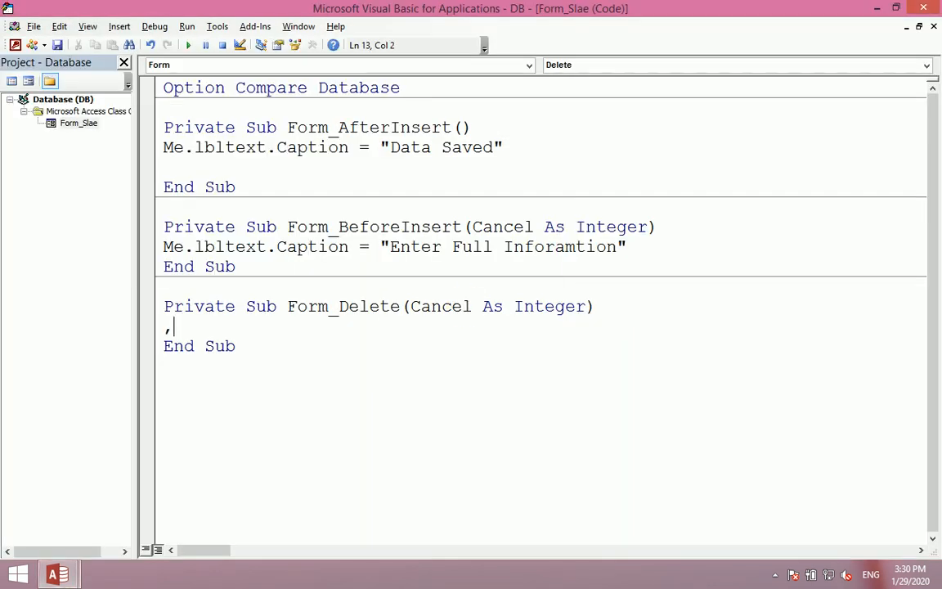
{"action": "type", "text": "msgbpx"}
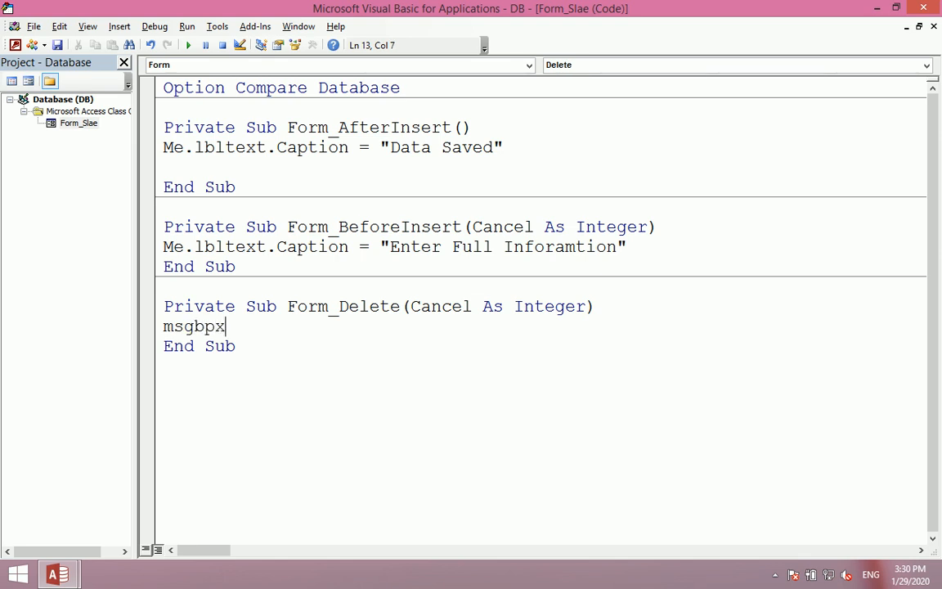
{"action": "key", "text": "BackSpace"}
{"action": "key", "text": "BackSpace"}
{"action": "key", "text": "BackSpace"}
{"action": "type", "text": "box(\""}
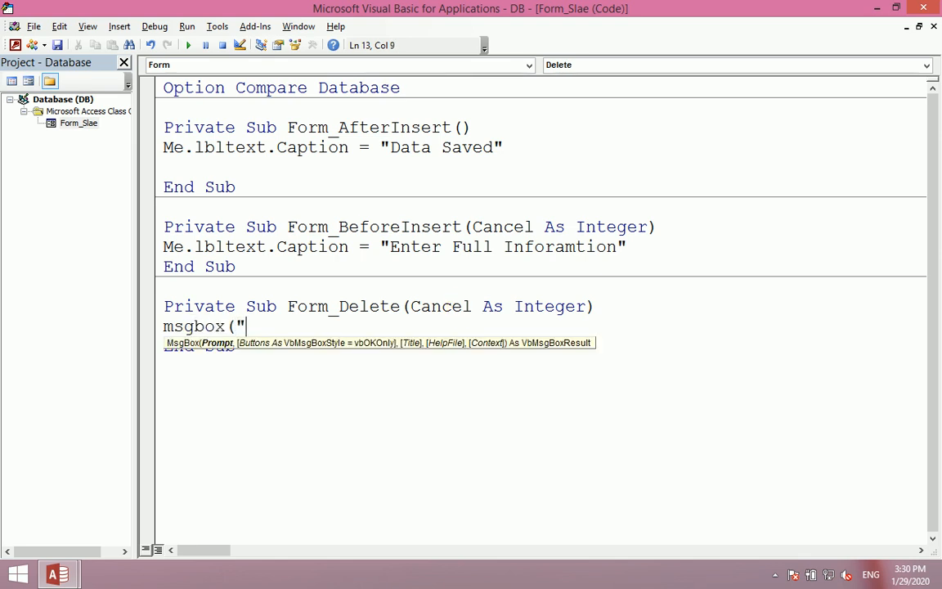
{"action": "type", "text": "Yo"}
{"action": "key", "text": "BackSpace"}
{"action": "key", "text": "BackSpace"}
{"action": "key", "text": "BackSpace"}
{"action": "type", "text": "\" Your Record is Delted"}
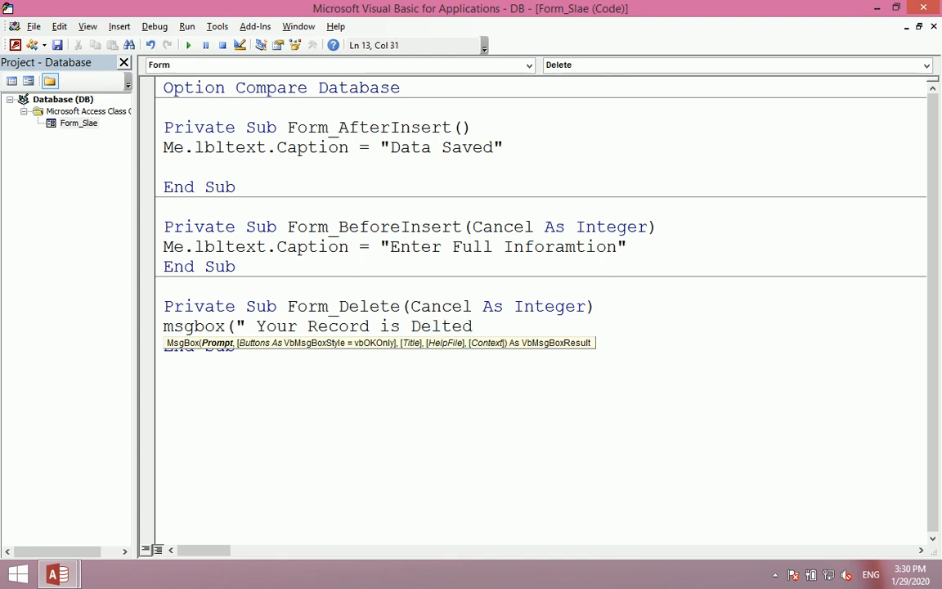
{"action": "key", "text": "BackSpace"}
{"action": "key", "text": "BackSpace"}
{"action": "key", "text": "BackSpace"}
{"action": "type", "text": "lete\")"}
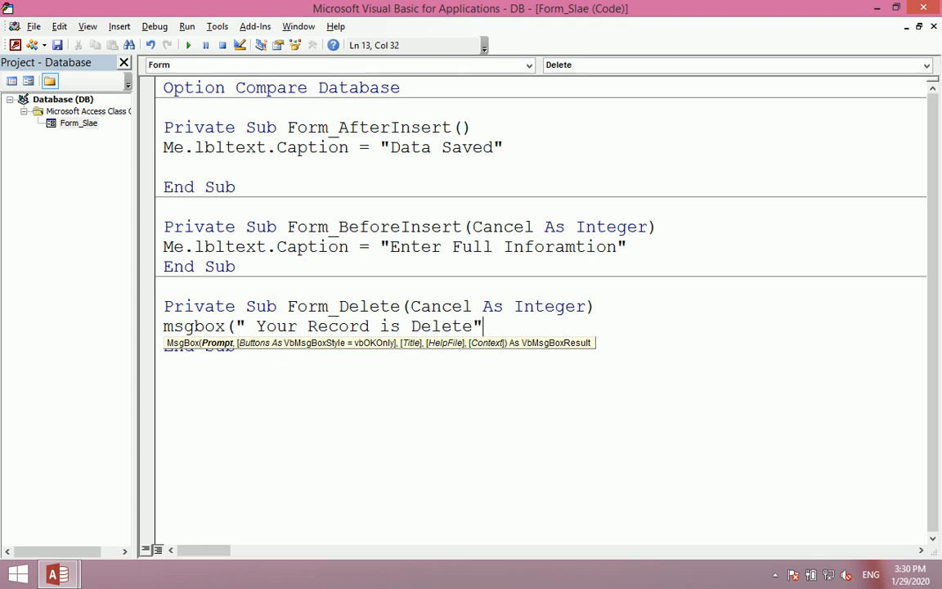
- Reopen the Slae form in Form View and delete the record with CusID 5, accepting the message box and the deletion warning
{"action": "left_click", "coordinate": [923, 8]}
{"action": "left_click", "coordinate": [929, 123]}
{"action": "left_click", "coordinate": [933, 115]}
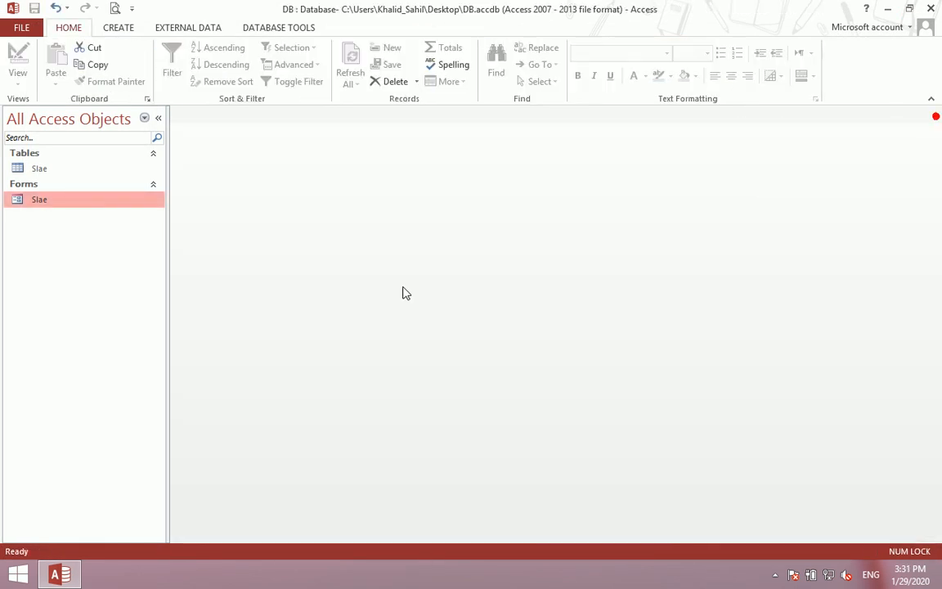
{"action": "double_click", "coordinate": [125, 200]}
{"action": "left_click", "coordinate": [207, 239]}
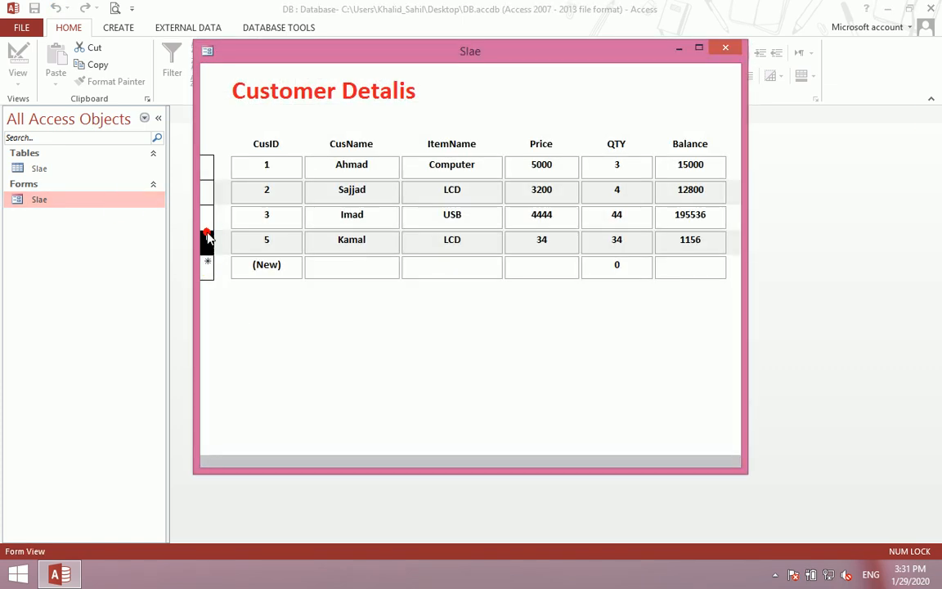
{"action": "key", "text": "Delete"}
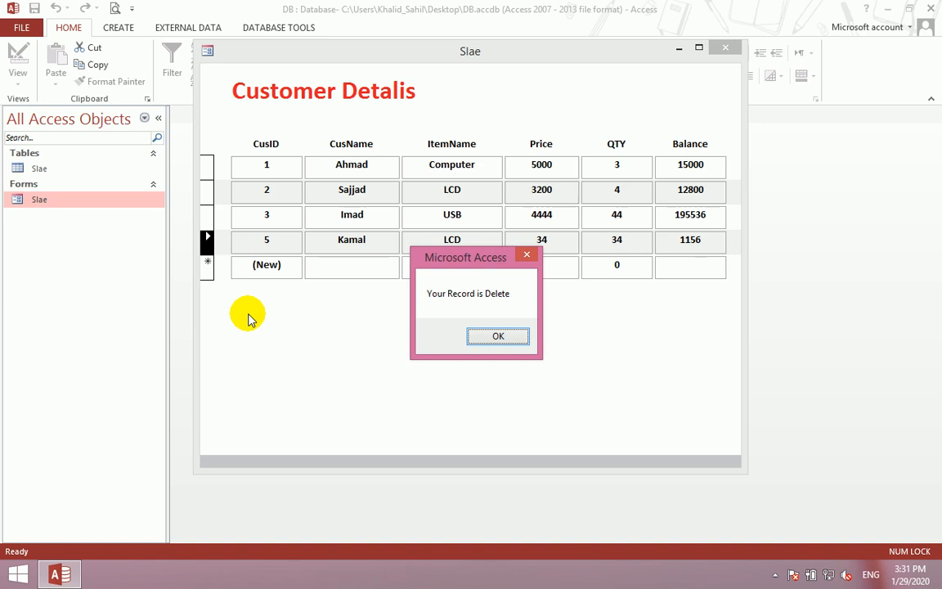
{"action": "key", "text": "Return"}
{"action": "left_click", "coordinate": [439, 337]}
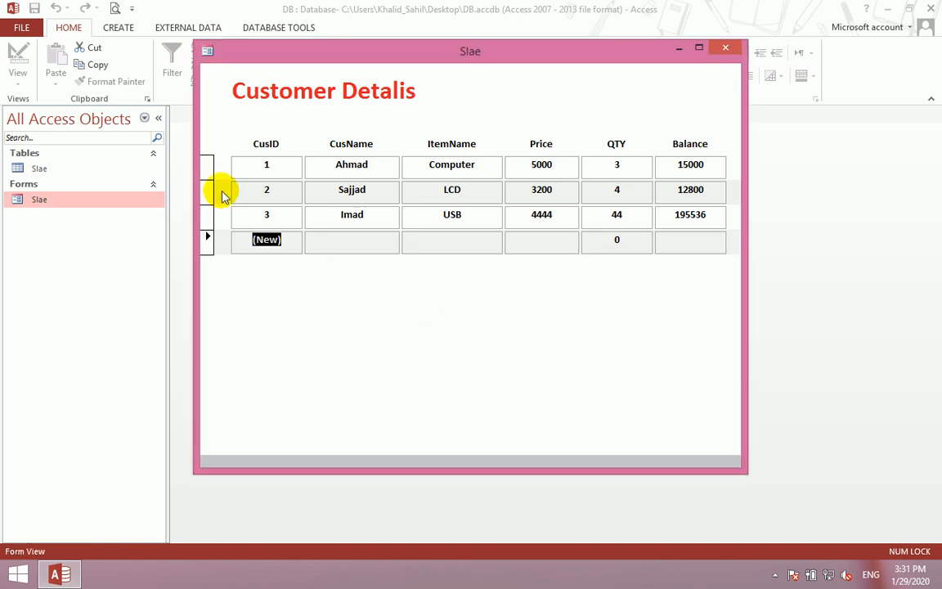
- Try deleting the record with CusID 3, accepting the message box but declining the deletion warning
{"action": "right_click", "coordinate": [369, 279]}
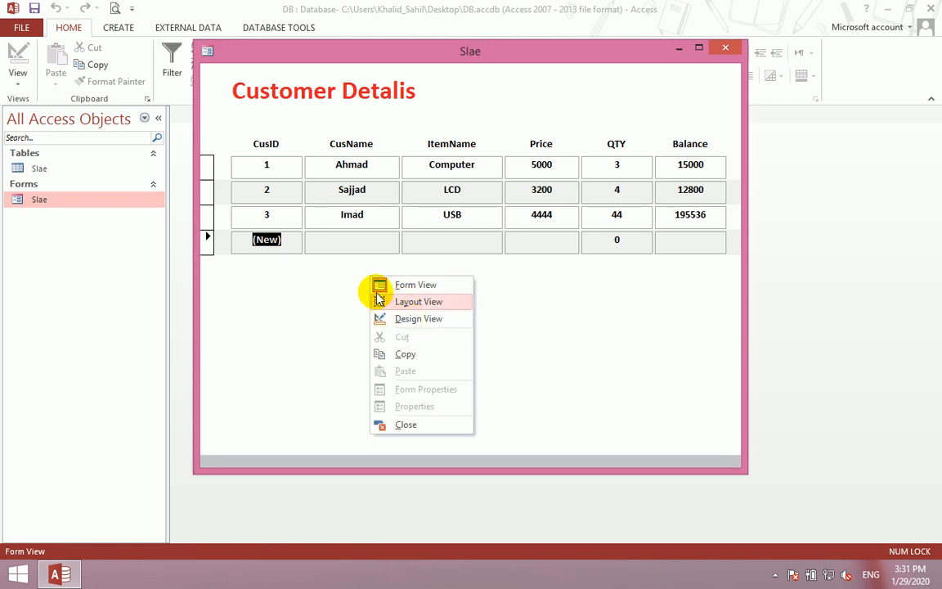
{"action": "left_click", "coordinate": [209, 214]}
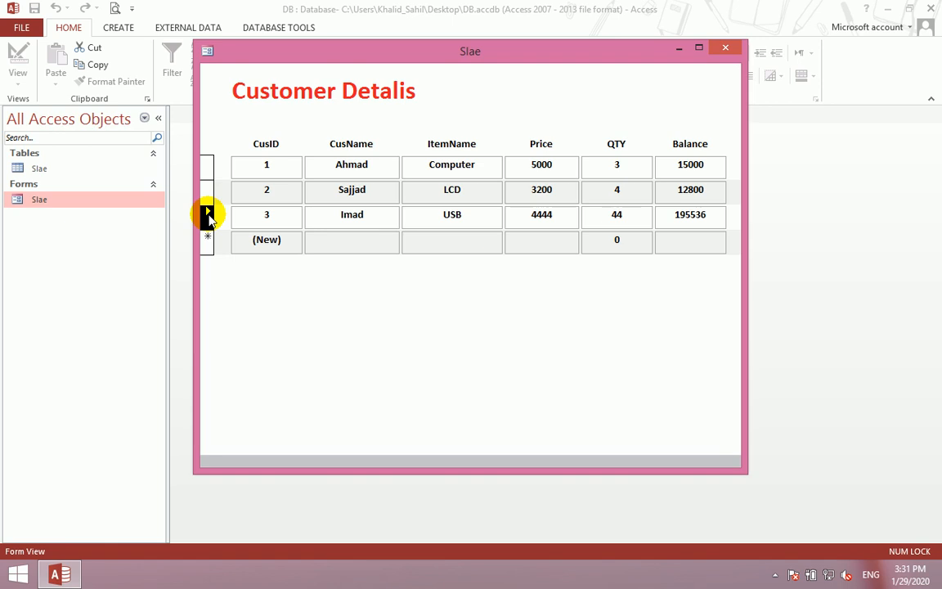
{"action": "key", "text": "Delete"}
{"action": "left_click", "coordinate": [495, 335]}
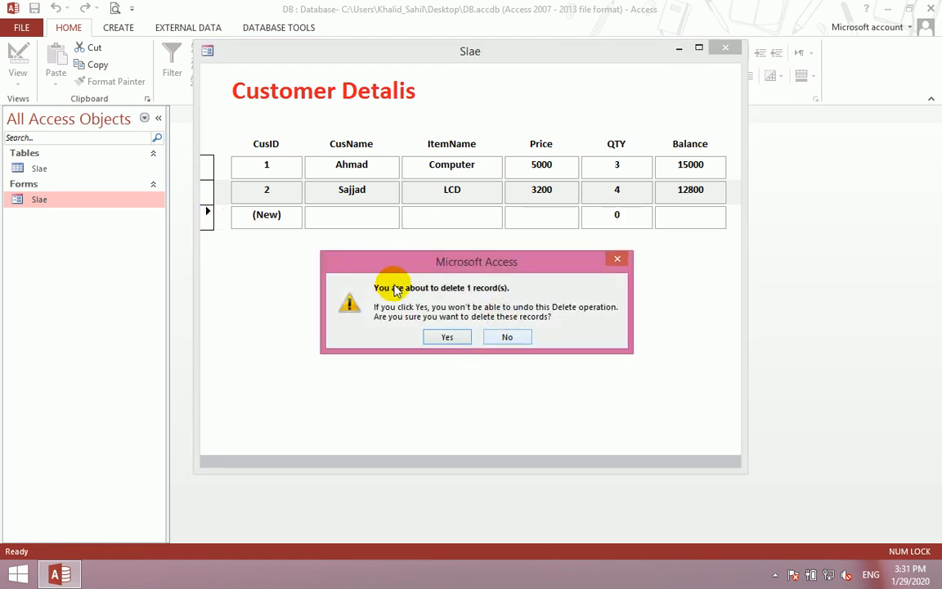
{"action": "left_click", "coordinate": [519, 338]}
- Return the form to Design View and open its On Delete event procedure
{"action": "right_click", "coordinate": [513, 297]}
{"action": "left_click", "coordinate": [537, 337]}
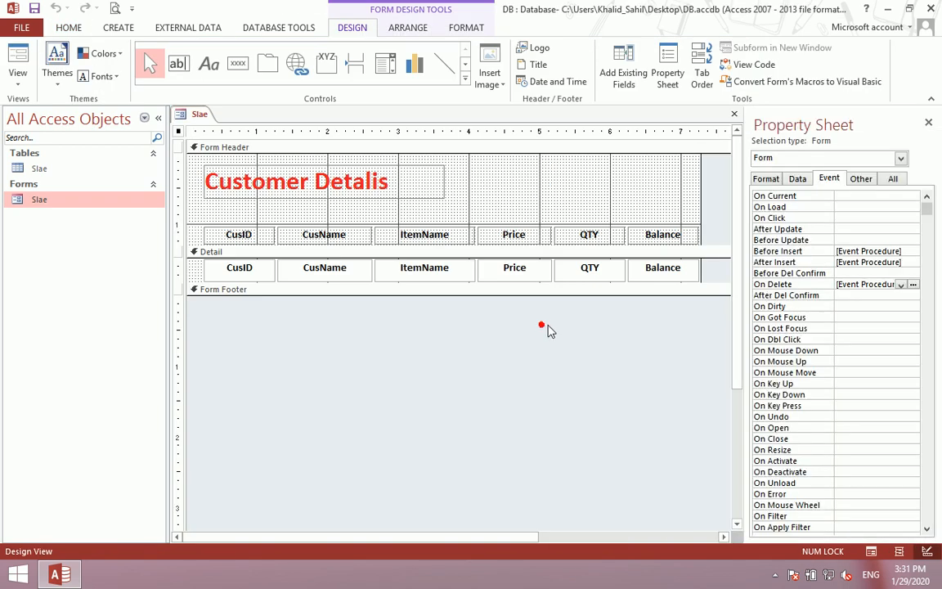
{"action": "left_click", "coordinate": [796, 287]}
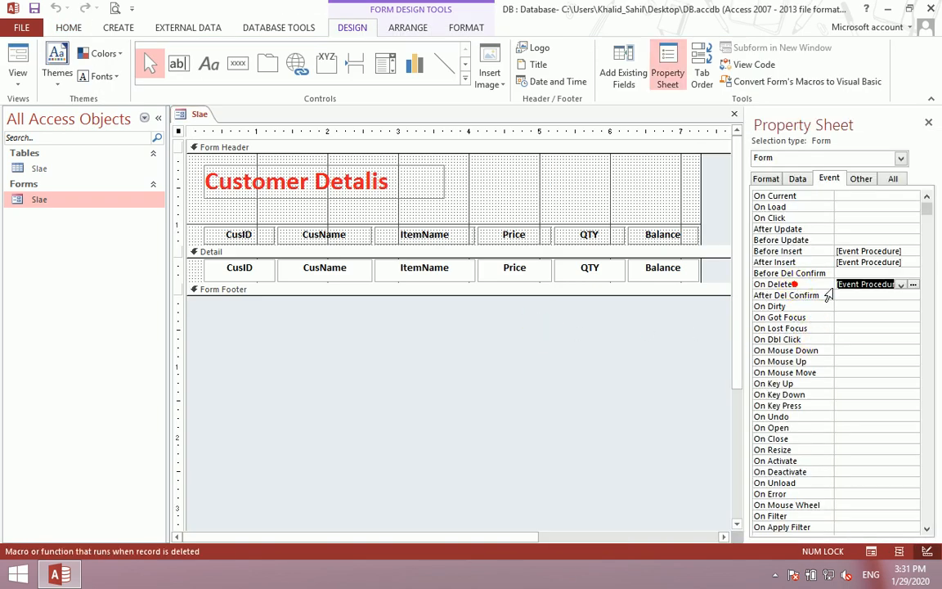
{"action": "left_click", "coordinate": [912, 284]}
- Add the statement DoCmd.SetWarnings off above the MsgBox line in Form_Delete
{"action": "left_click", "coordinate": [603, 307]}
{"action": "key", "text": "Return"}
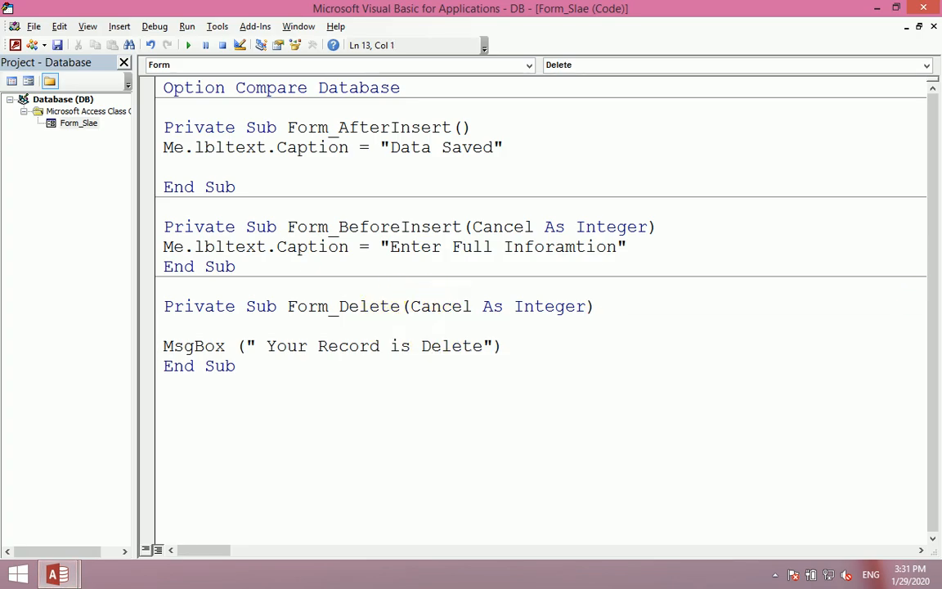
{"action": "type", "text": "docmd.se"}
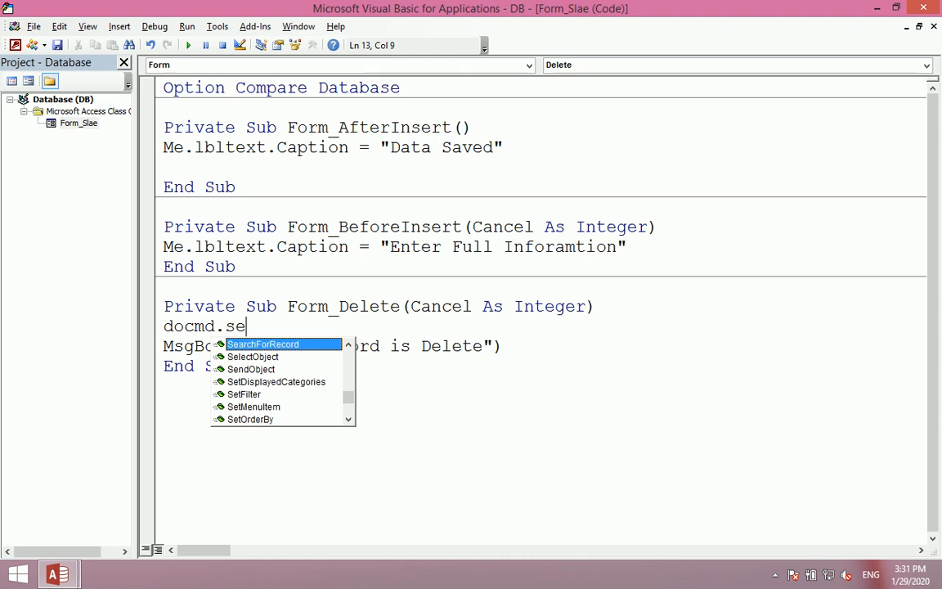
{"action": "type", "text": "tw"}
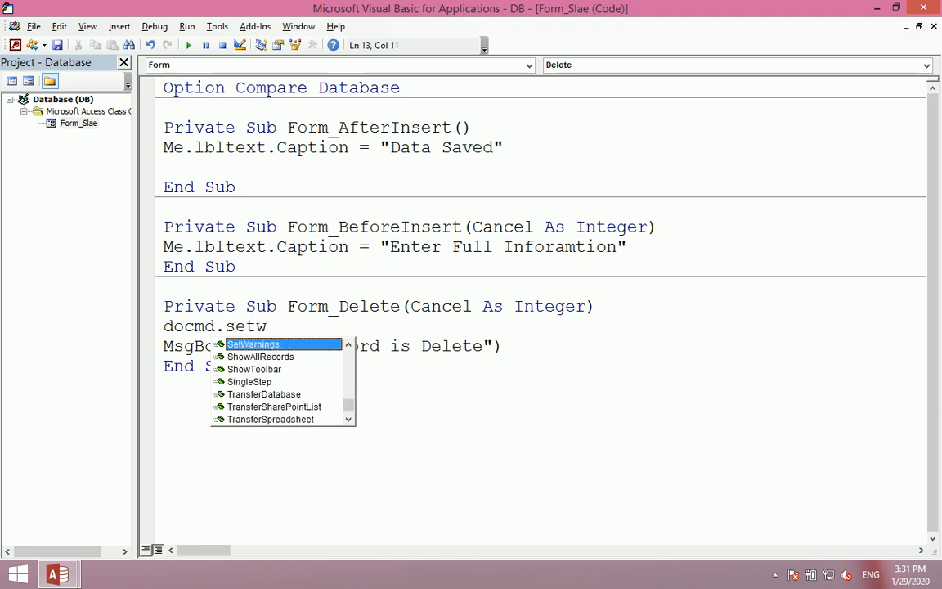
{"action": "key", "text": "Tab"}
{"action": "type", "text": "off"}
{"action": "key", "text": "Return"}
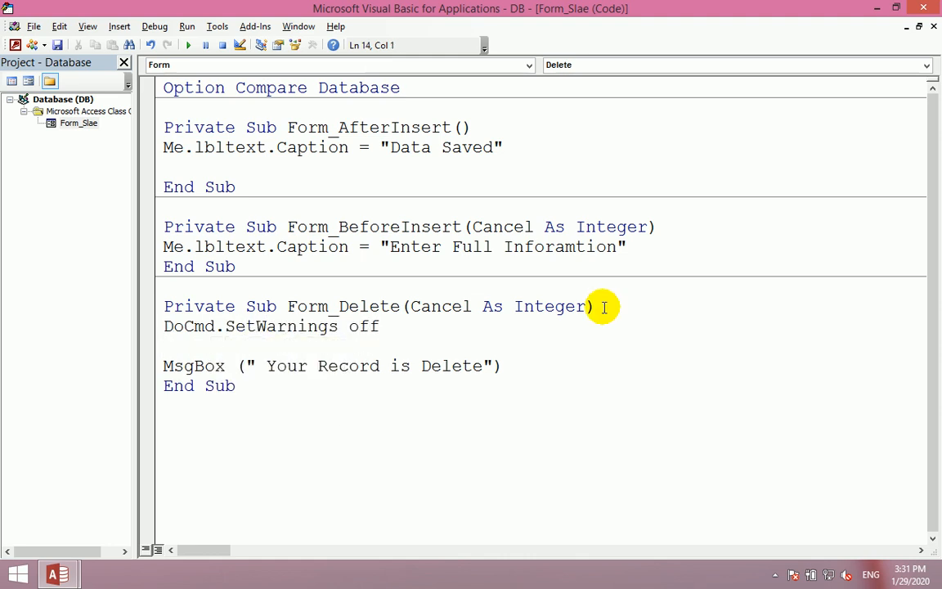
- Remove the blank line below the SetWarnings statement, and close the code editor and the form
{"action": "key", "text": "BackSpace"}
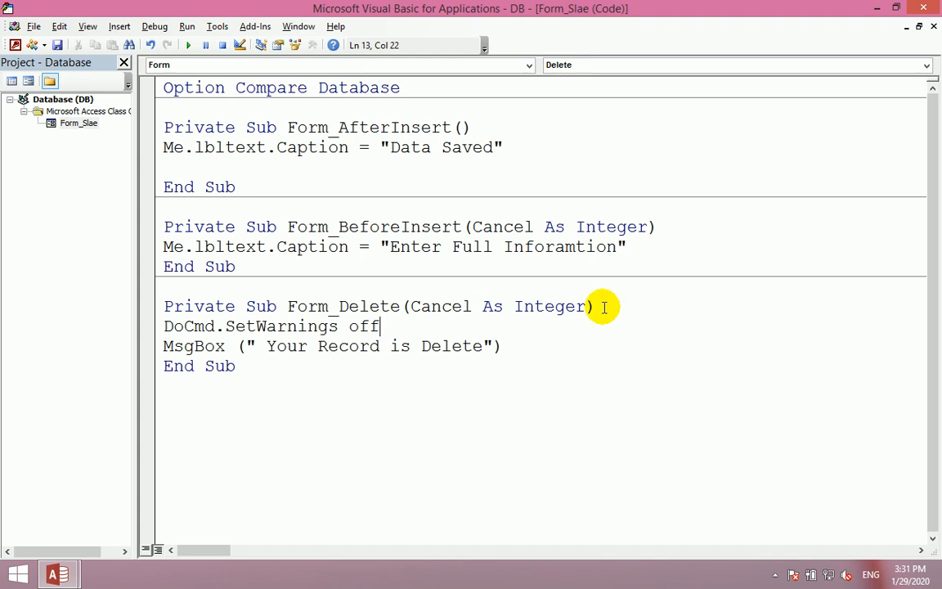
{"action": "left_click", "coordinate": [924, 8]}
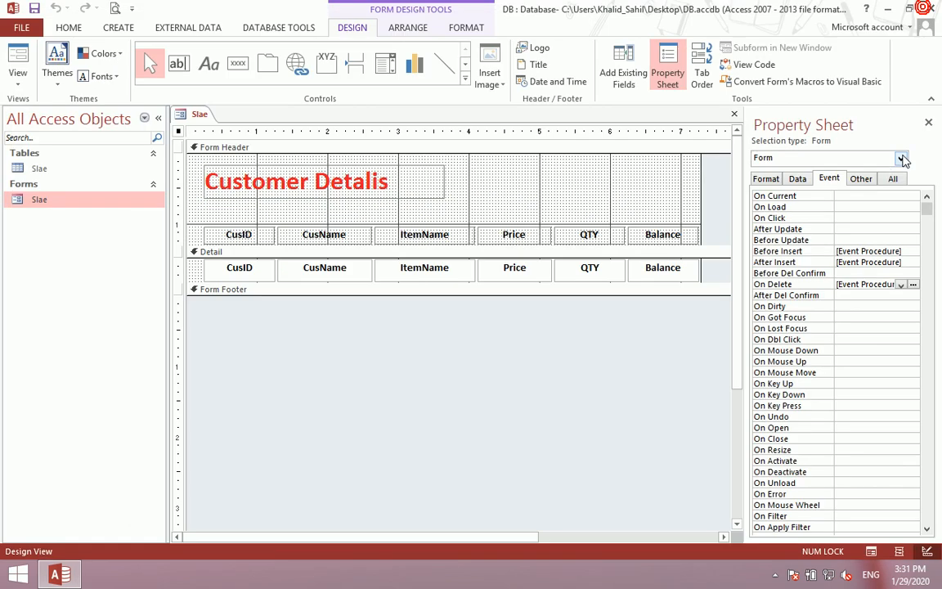
{"action": "left_click", "coordinate": [929, 122]}
{"action": "left_click", "coordinate": [931, 115]}
- Open the Slae form in Form View and delete the record with CusID 3, accepting the message box
{"action": "double_click", "coordinate": [129, 204]}
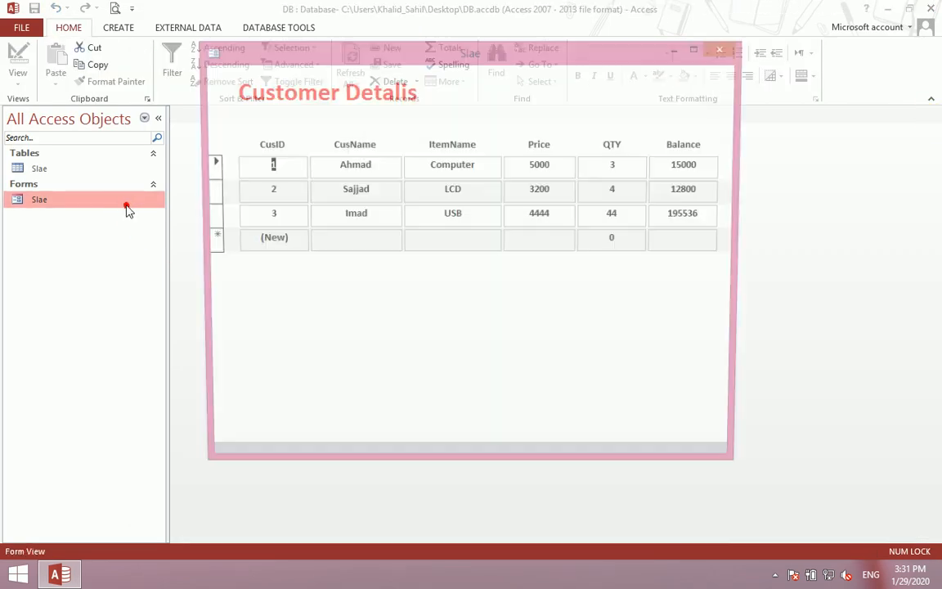
{"action": "left_click", "coordinate": [207, 214]}
{"action": "key", "text": "Delete"}
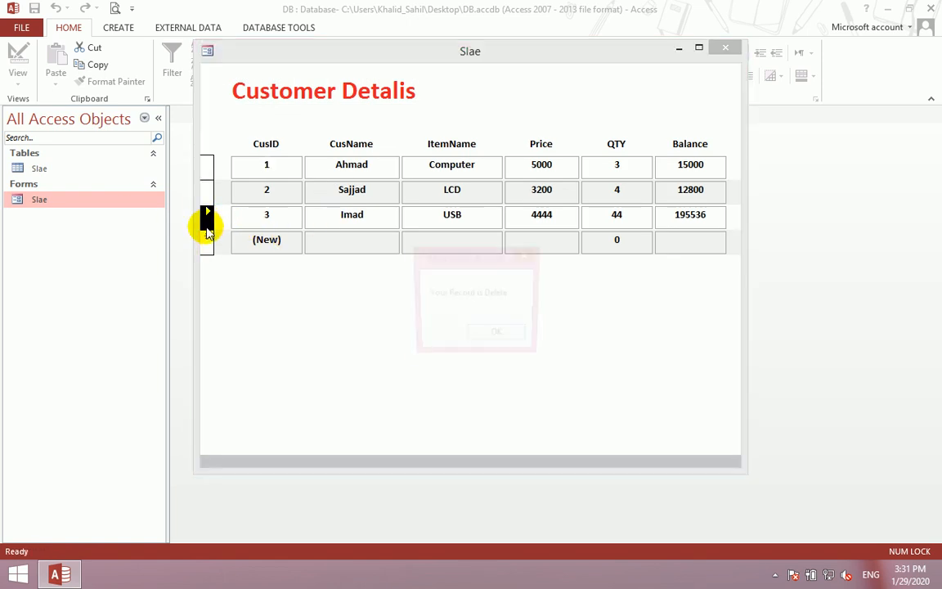
{"action": "left_click", "coordinate": [498, 335]}
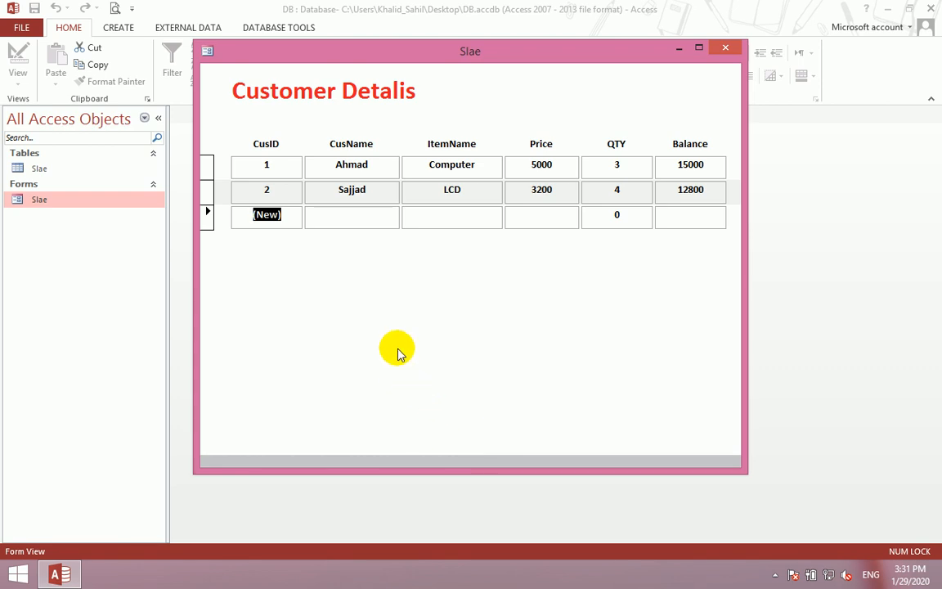
- Return the form to Design View and add vbYesNo as the buttons argument of the MsgBox statement in its On Delete procedure
{"action": "right_click", "coordinate": [384, 273]}
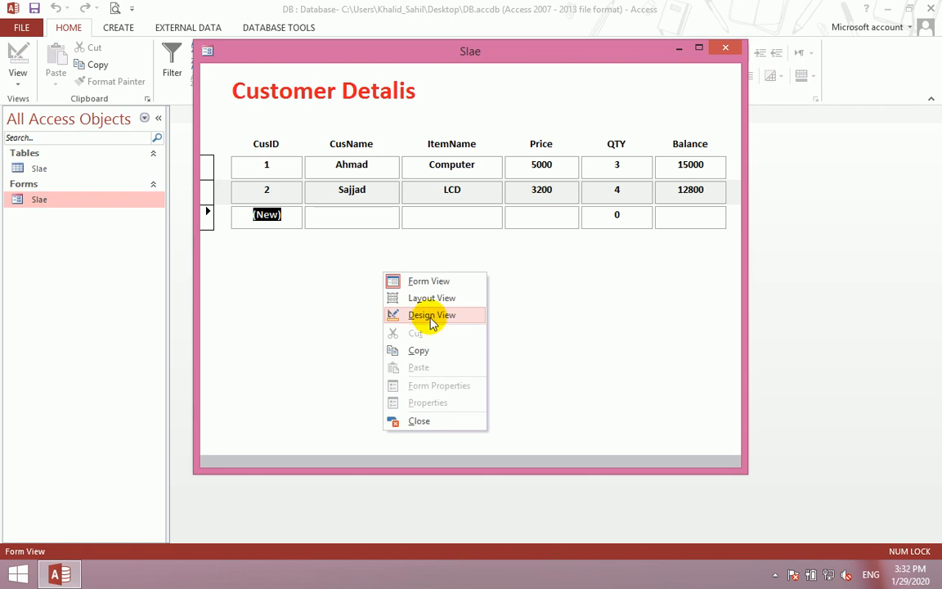
{"action": "left_click", "coordinate": [431, 315]}
{"action": "double_click", "coordinate": [613, 329]}
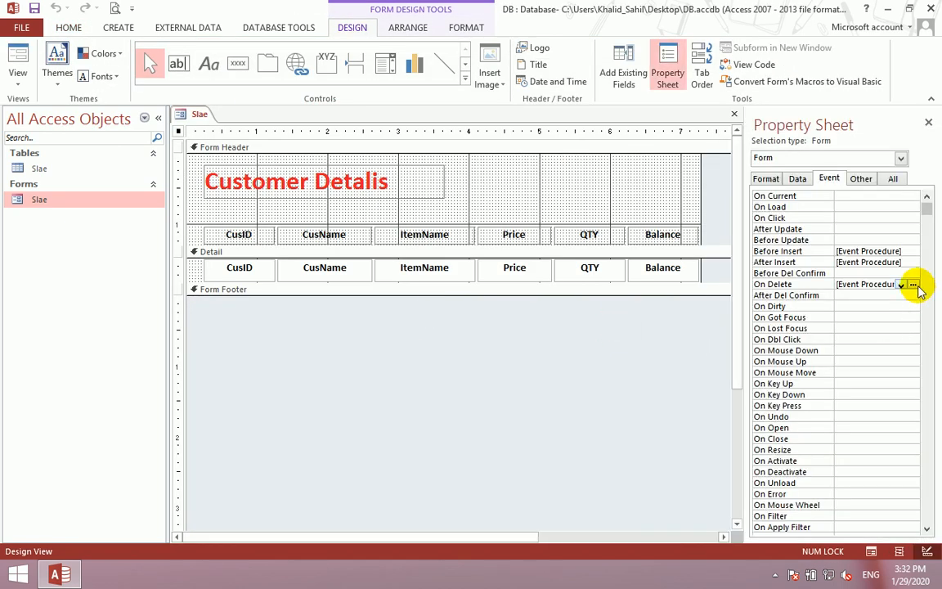
{"action": "left_click", "coordinate": [913, 285]}
{"action": "left_click", "coordinate": [531, 351]}
{"action": "type", "text": ",vb"}
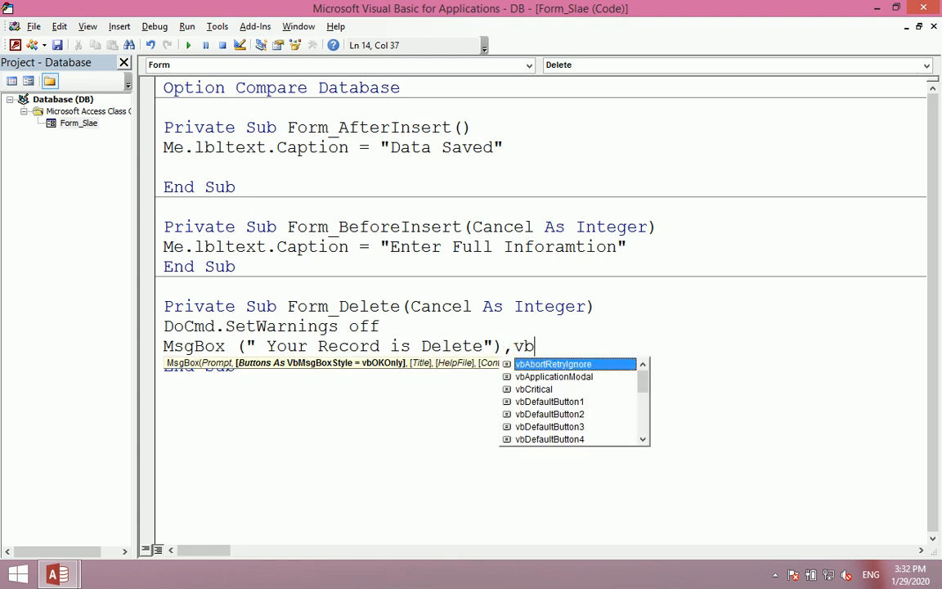
{"action": "type", "text": "y"}
{"action": "key", "text": "Tab"}
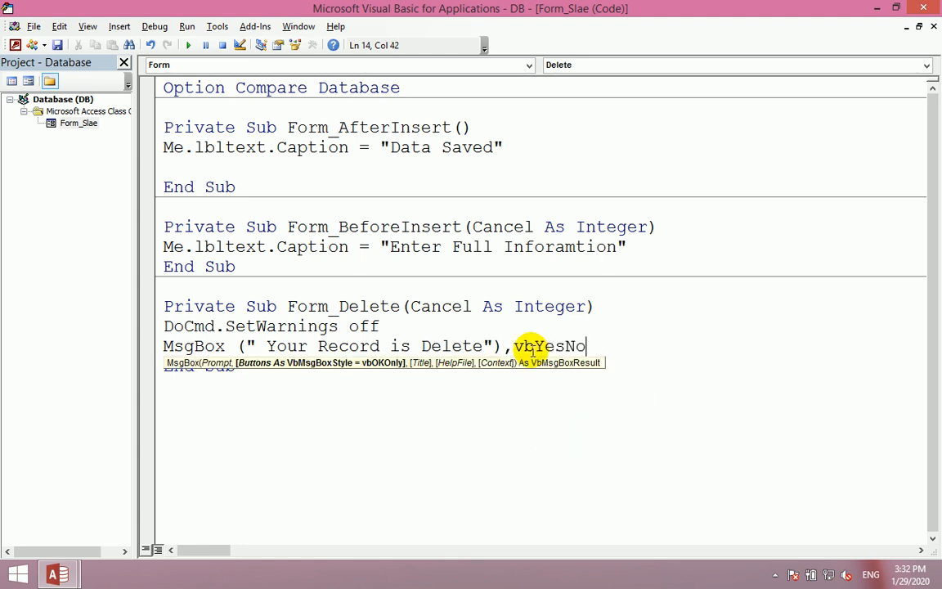
{"action": "key", "text": "Up"}
- Reopen the Slae form in Form View and delete the record with CusID 2, answering No in the message box
{"action": "left_click", "coordinate": [924, 7]}
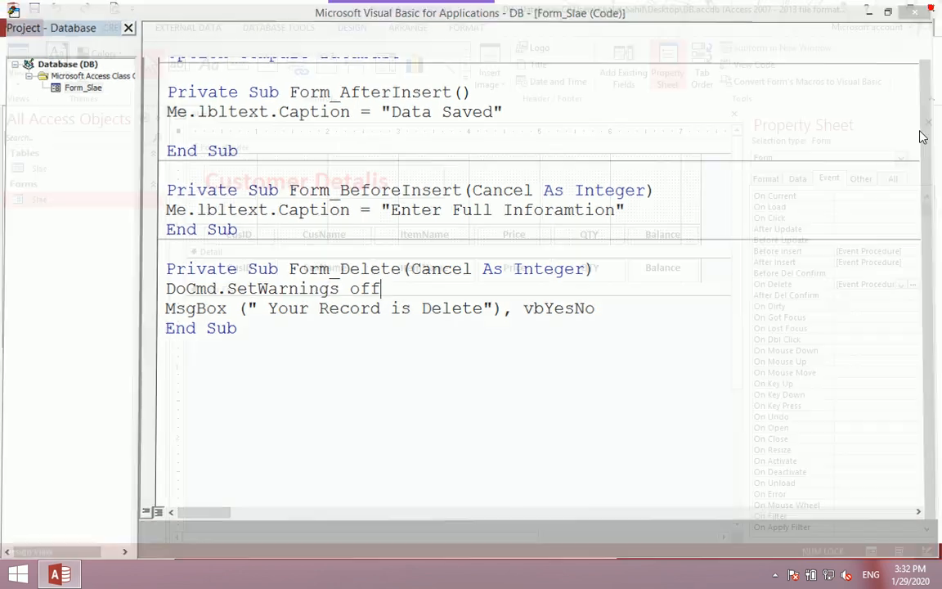
{"action": "left_click", "coordinate": [932, 116]}
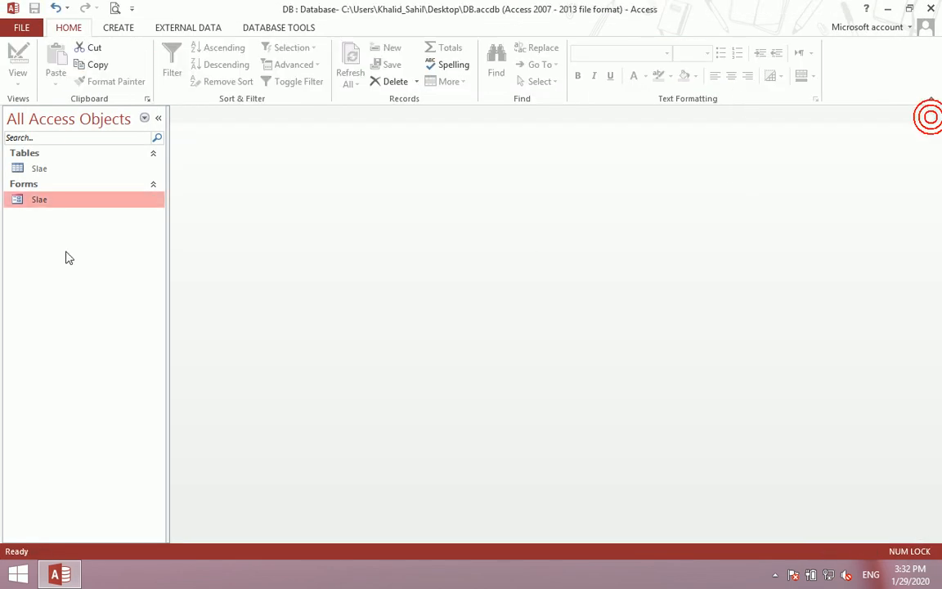
{"action": "double_click", "coordinate": [45, 202]}
{"action": "left_click", "coordinate": [207, 189]}
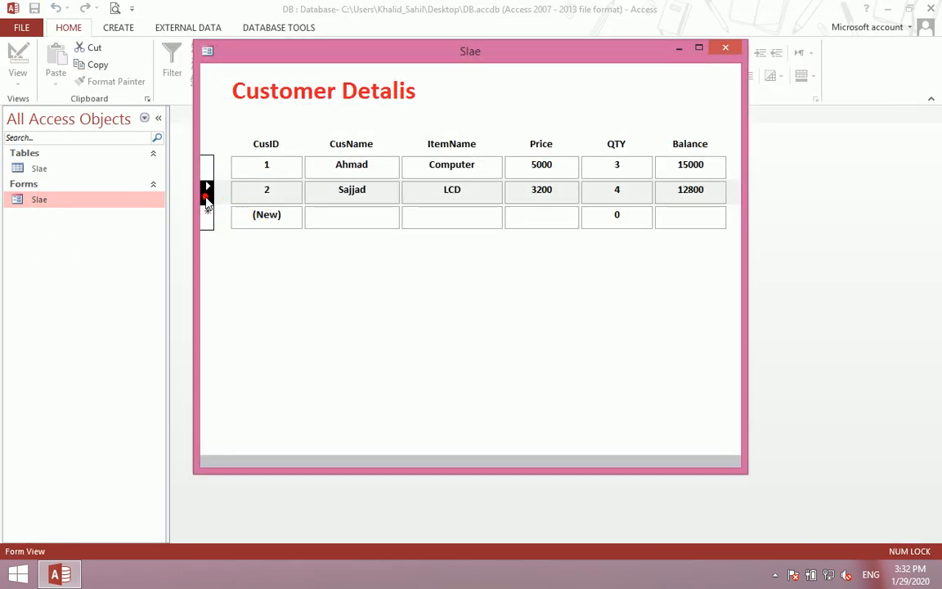
{"action": "key", "text": "Delete"}
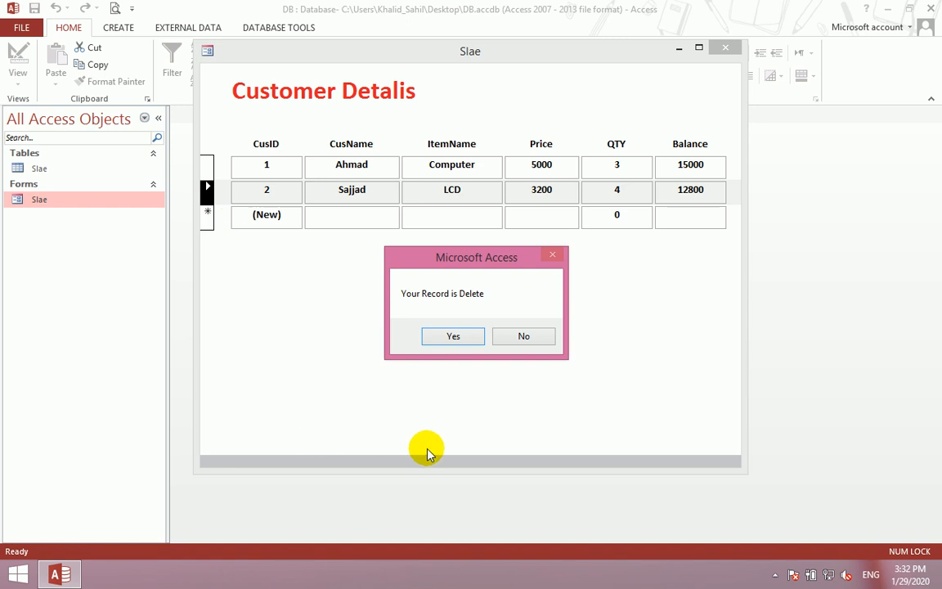
{"action": "left_click", "coordinate": [523, 335]}
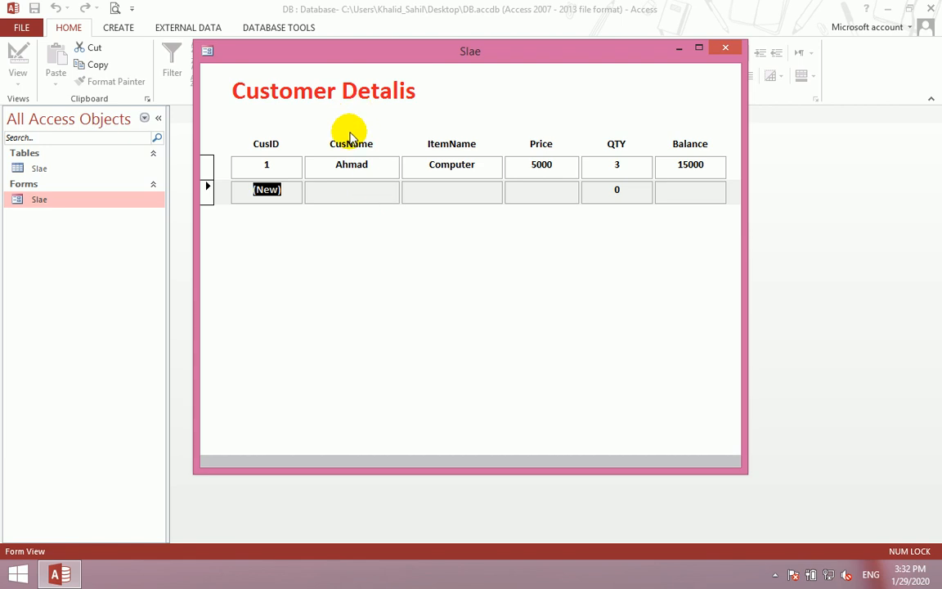
- Return the Slae form to Design View and show the form's event properties
{"action": "left_click", "coordinate": [329, 199]}
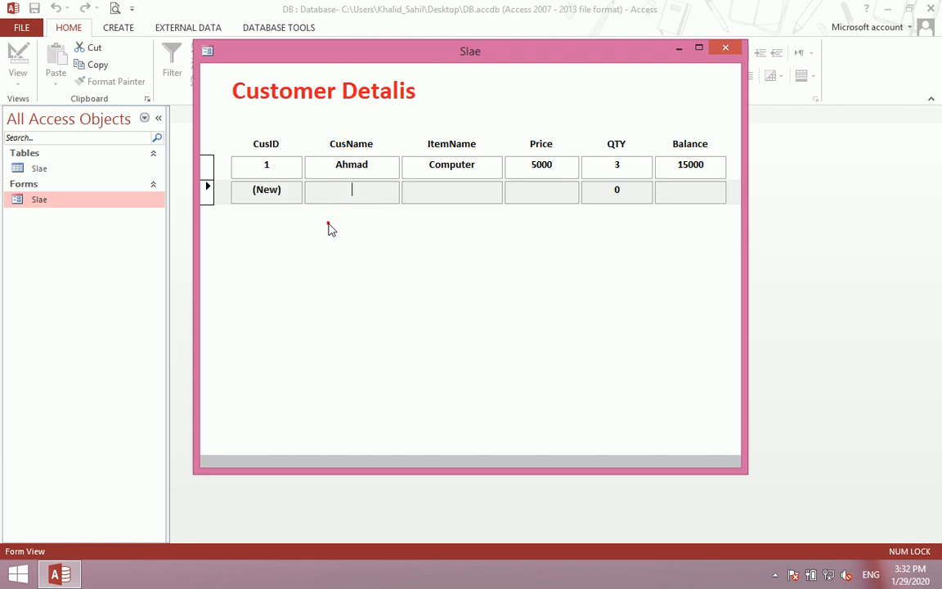
{"action": "left_click", "coordinate": [605, 194]}
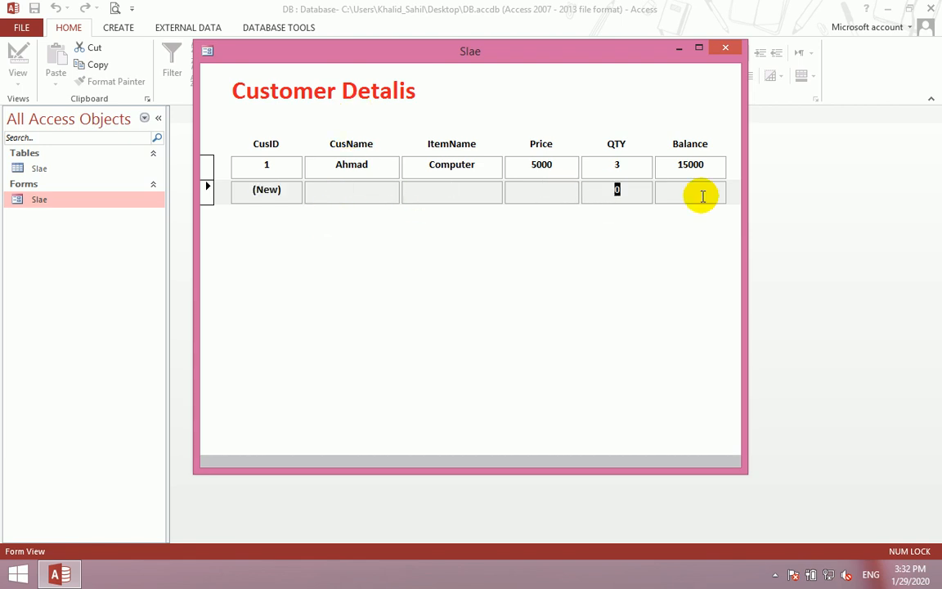
{"action": "right_click", "coordinate": [606, 101]}
{"action": "left_click", "coordinate": [637, 141]}
{"action": "left_click", "coordinate": [536, 359]}
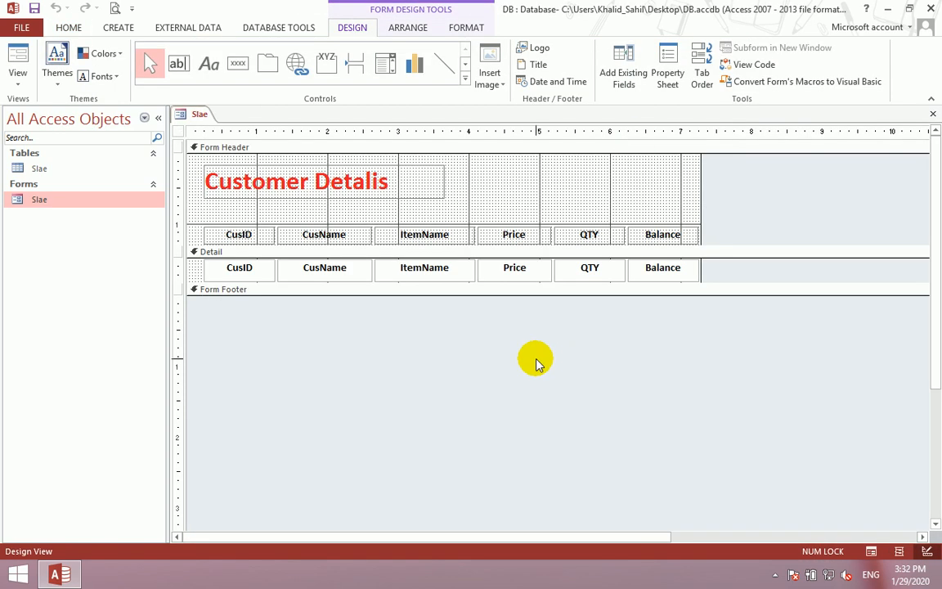
{"action": "left_click", "coordinate": [862, 283]}
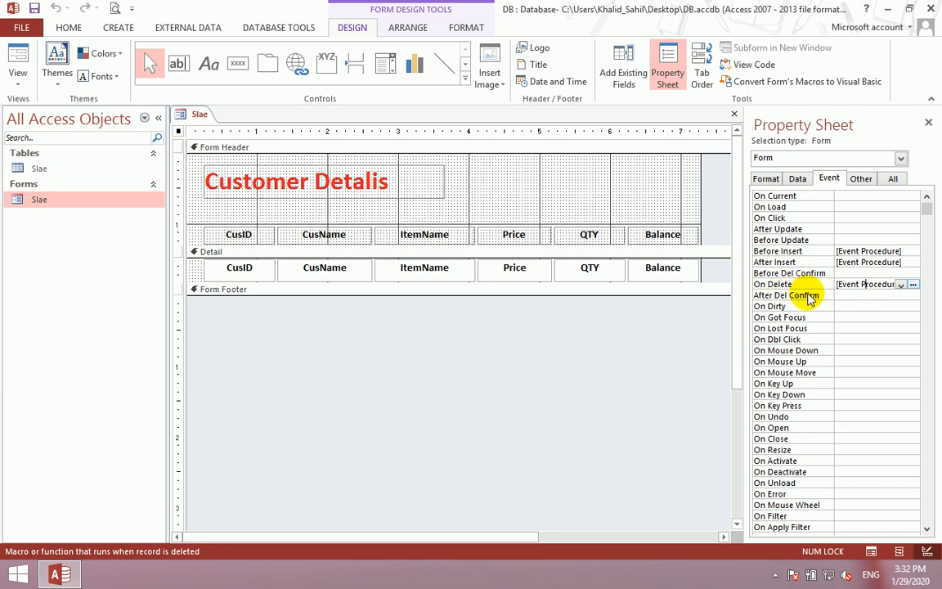
- Create an event procedure for the form's After Del Confirm event containing the statement MsgBox ("Record is Deleted")
{"action": "left_click", "coordinate": [853, 295]}
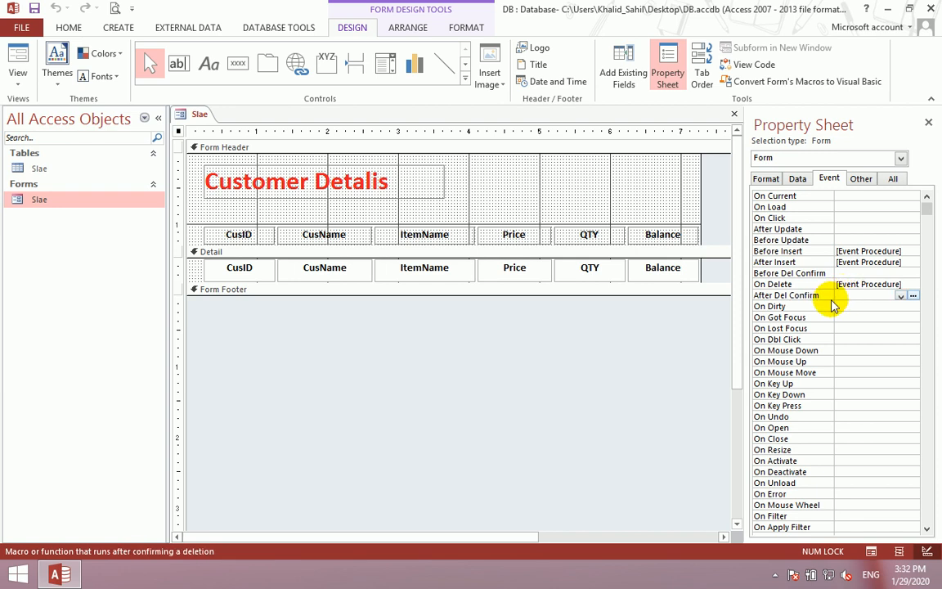
{"action": "left_click", "coordinate": [845, 296]}
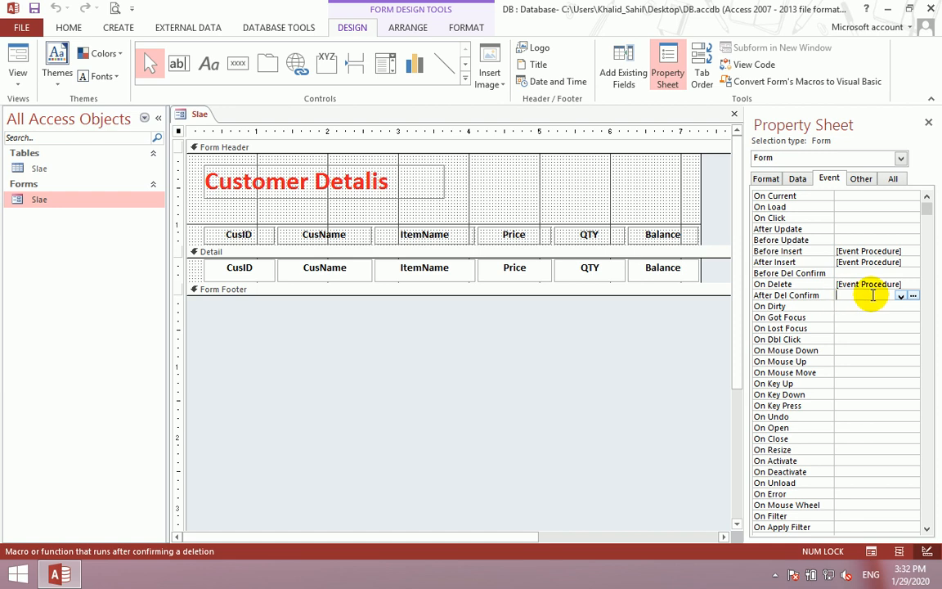
{"action": "left_click", "coordinate": [900, 297]}
{"action": "left_click", "coordinate": [883, 305]}
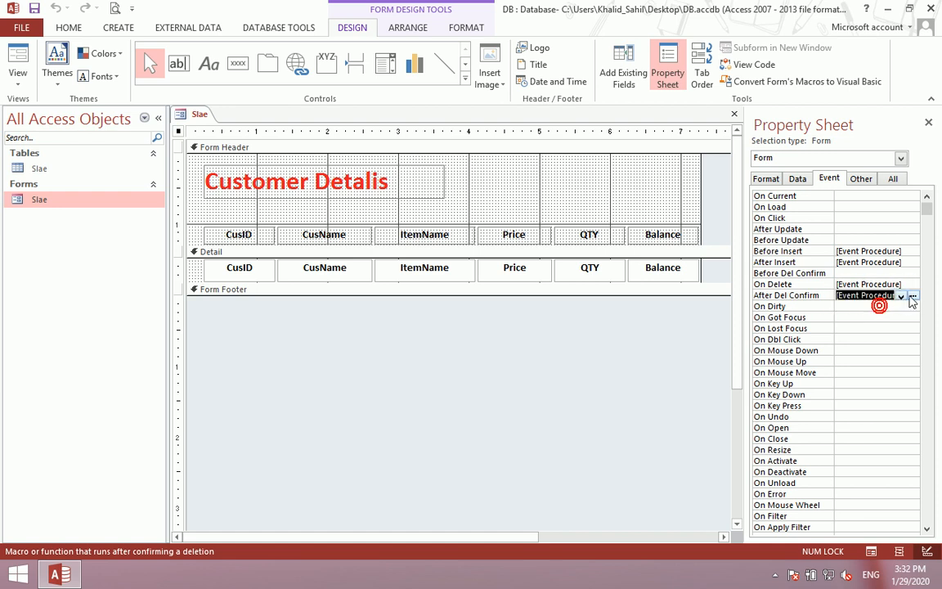
{"action": "left_click", "coordinate": [913, 295]}
{"action": "type", "text": "msgbox(\"Record is Deleted"}
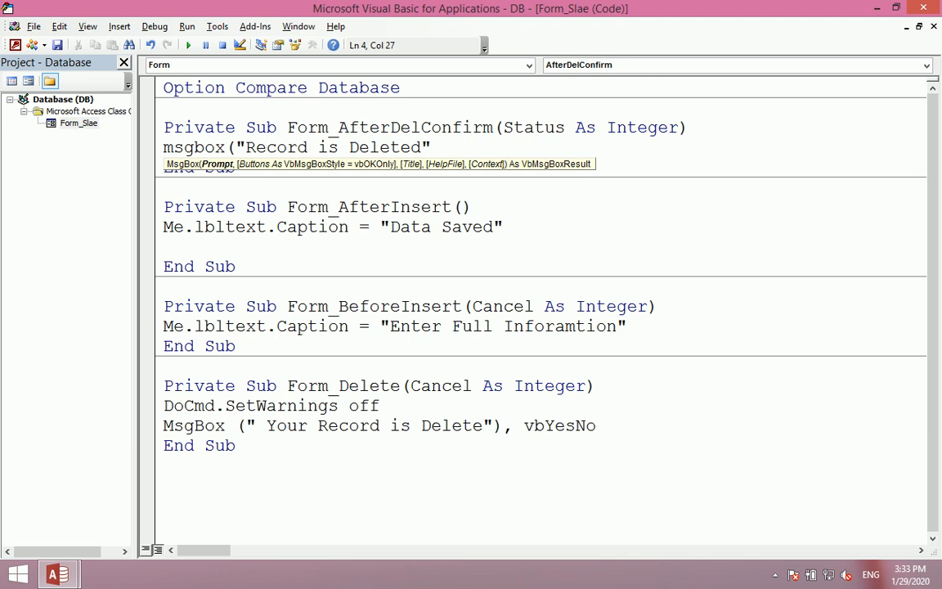
{"action": "type", "text": ")"}
{"action": "key", "text": "Up"}
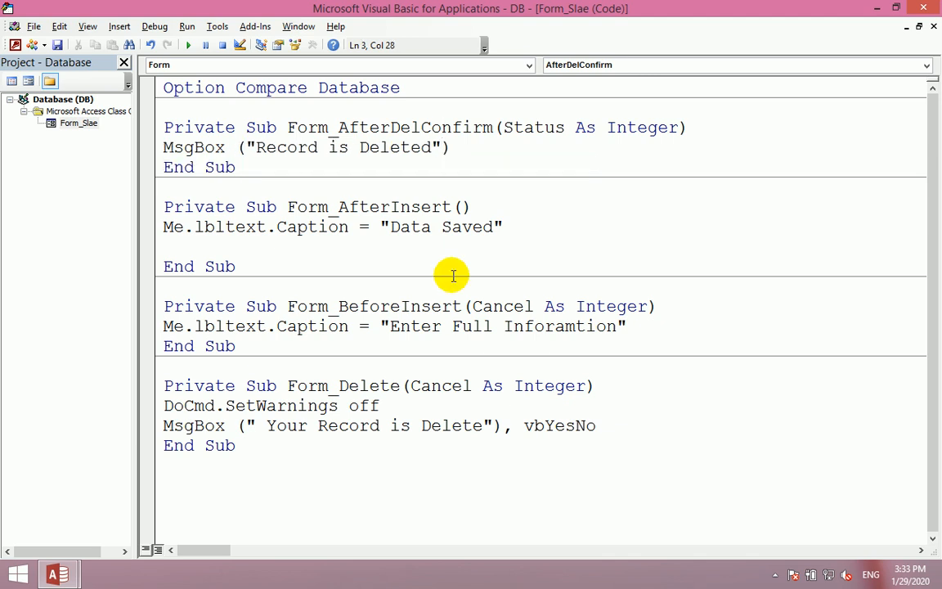
- Reopen the Slae form in Form View and add a record with a customer name, ItemName sdf, Price 34 and QTY 34
{"action": "left_click", "coordinate": [923, 8]}
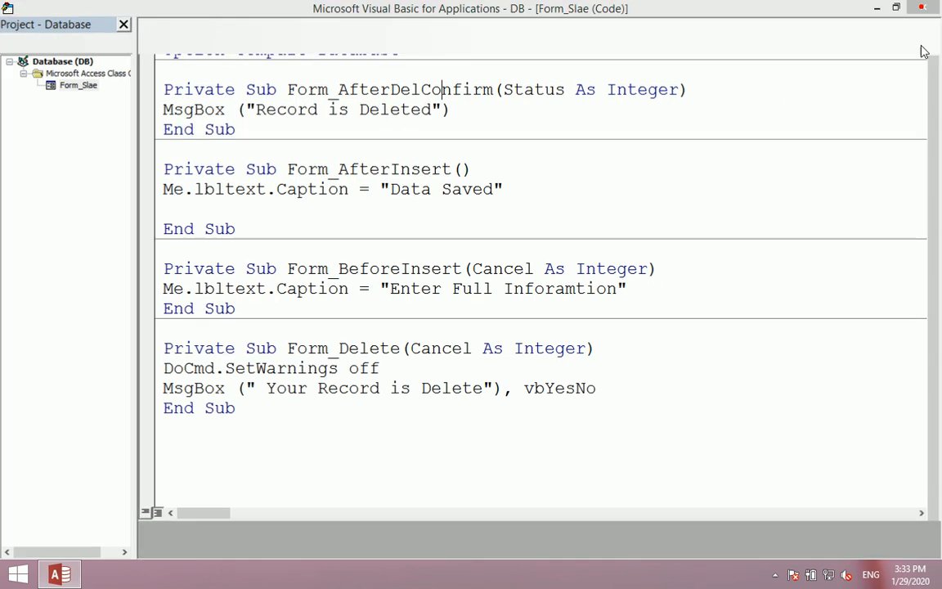
{"action": "left_click", "coordinate": [925, 120]}
{"action": "left_click", "coordinate": [929, 112]}
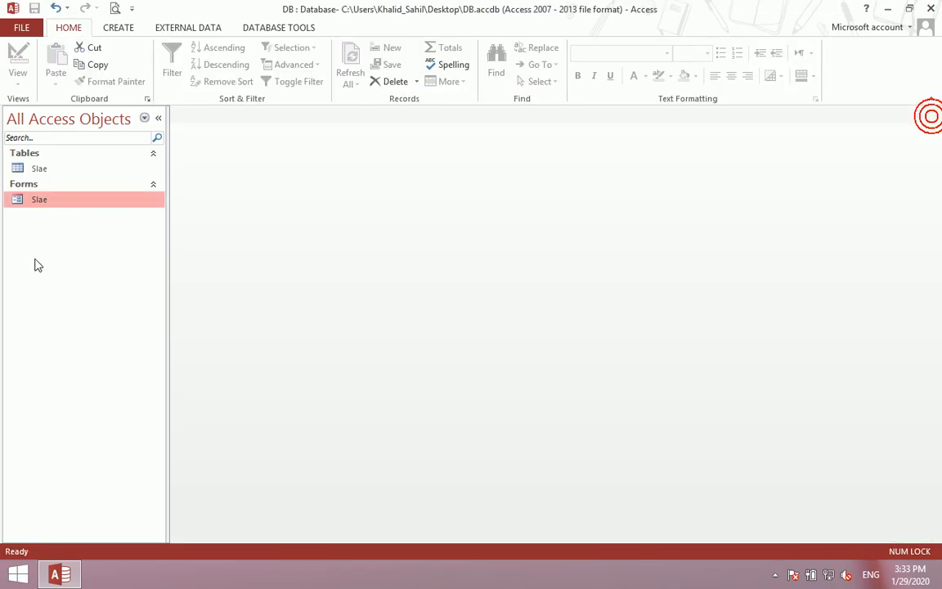
{"action": "double_click", "coordinate": [30, 199]}
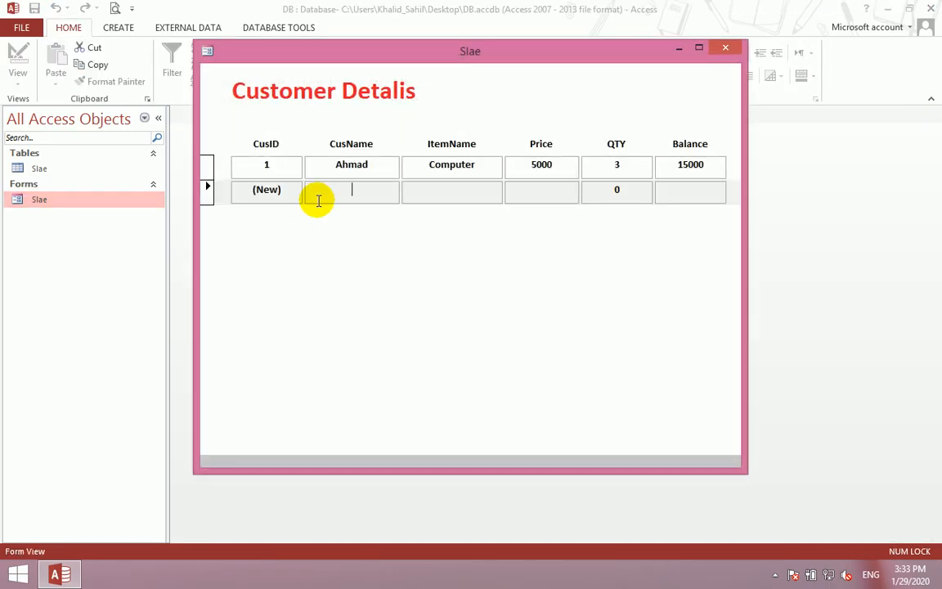
{"action": "type", "text": "Zman"}
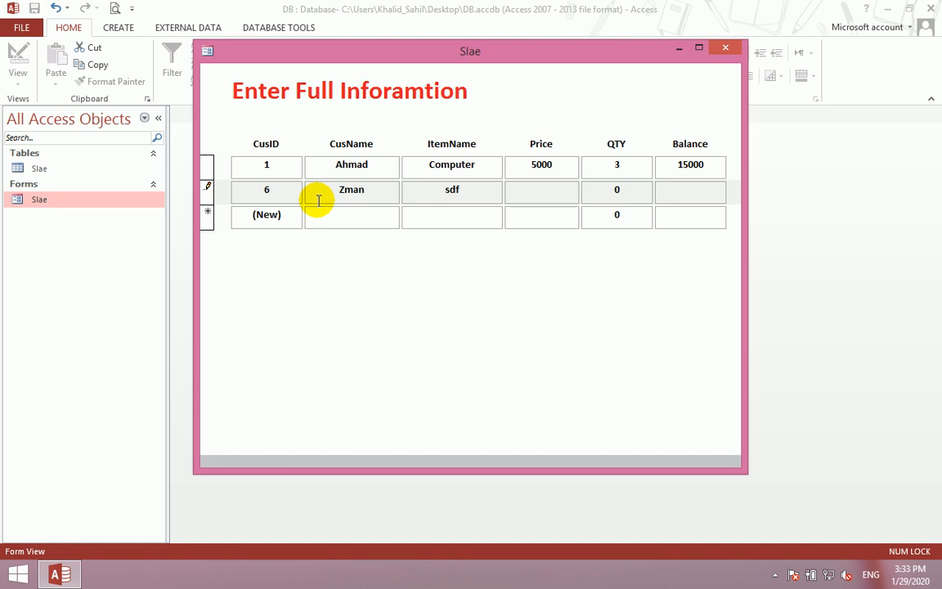
{"action": "key", "text": "Tab"}
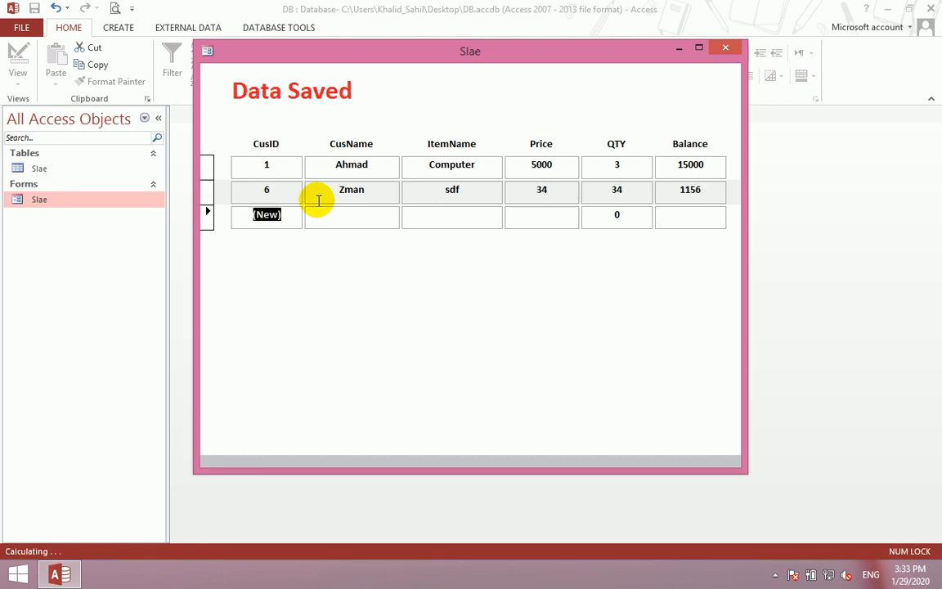
- Delete the record with CusID 6, answering Yes to the first message box and accepting the second one
{"action": "left_click", "coordinate": [207, 189]}
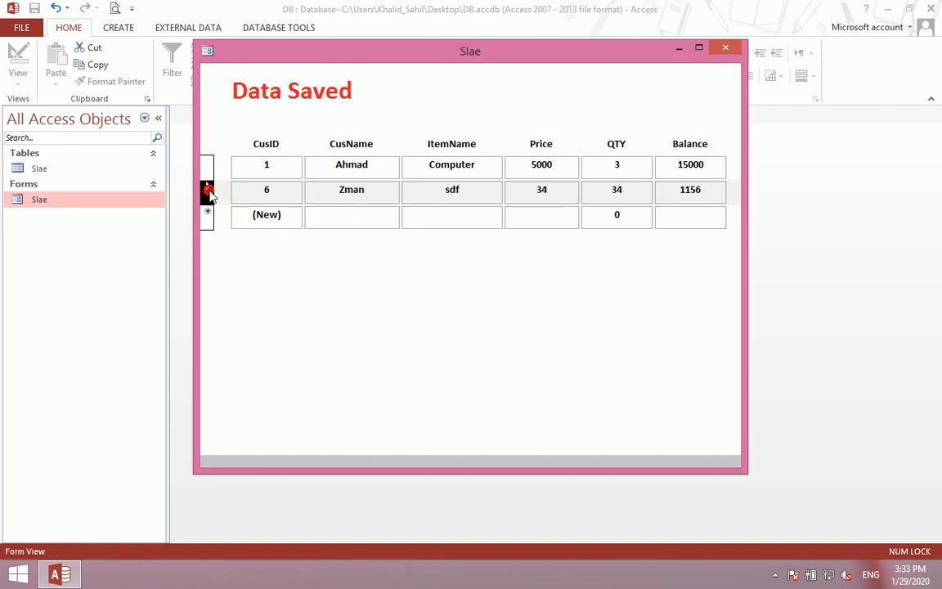
{"action": "key", "text": "Delete"}
{"action": "left_click", "coordinate": [472, 336]}
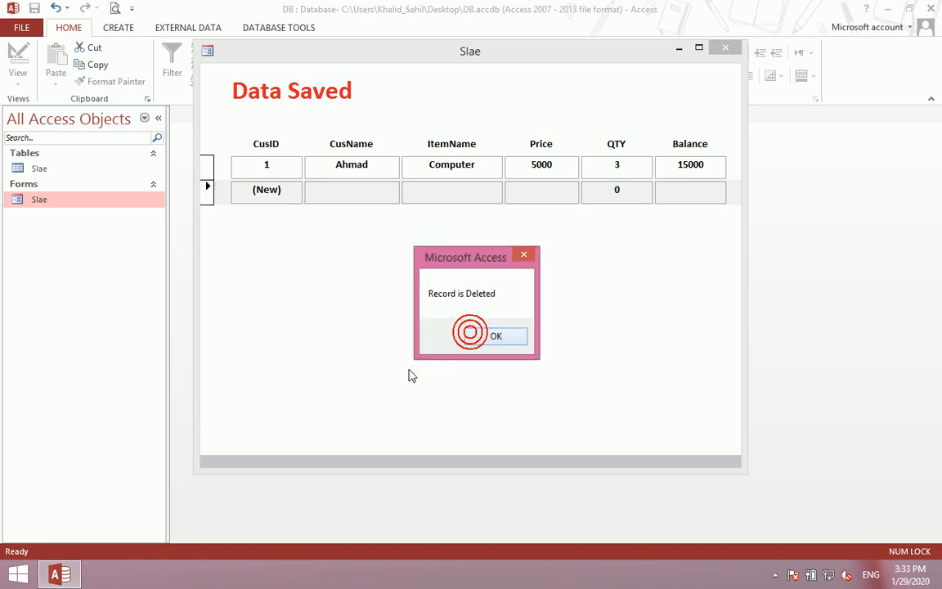
{"action": "left_click_drag", "start_coordinate": [449, 264], "coordinate": [463, 184]}
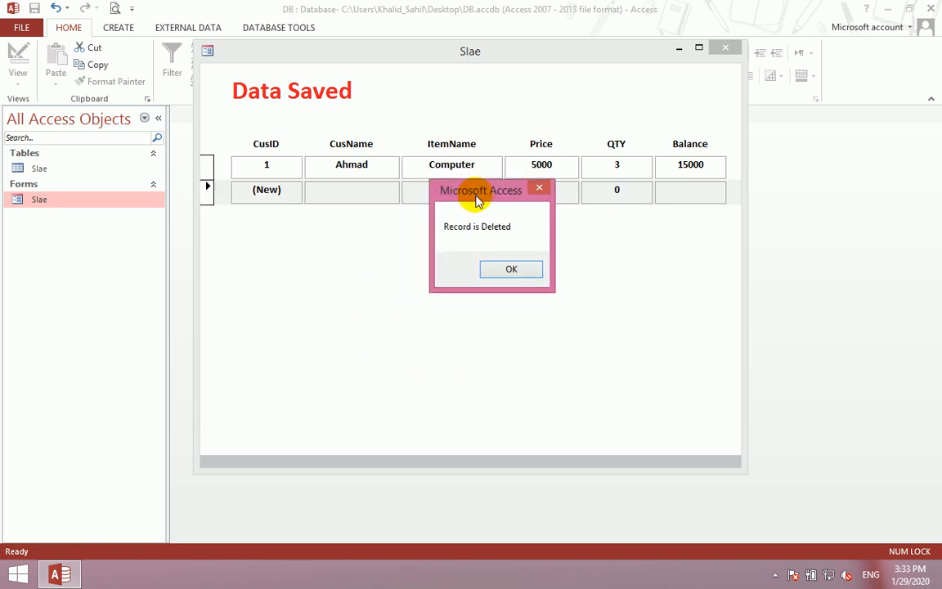
{"action": "left_click", "coordinate": [513, 270]}
- Return the form to Design View and open its After Del Confirm event procedure to review the MsgBox statement
{"action": "right_click", "coordinate": [504, 259]}
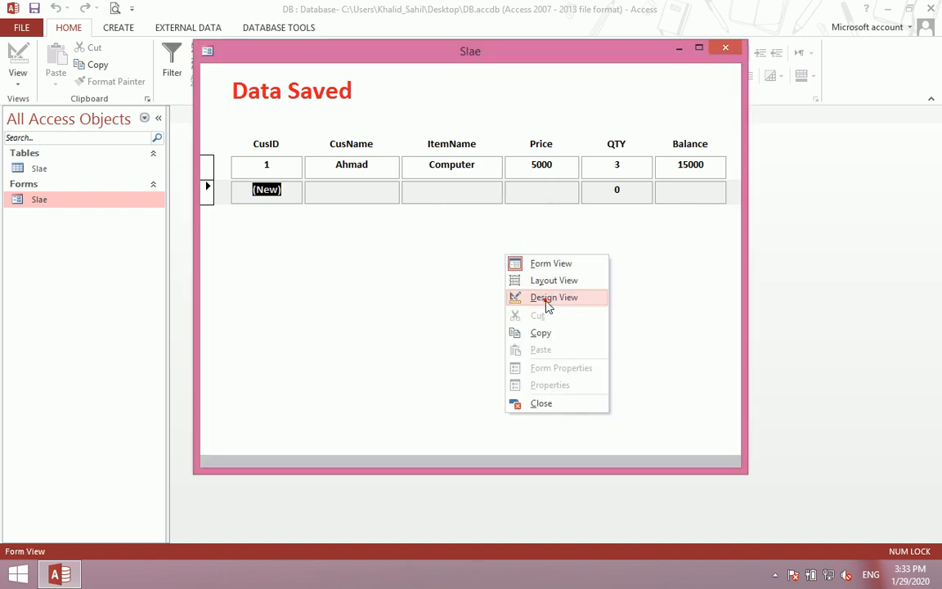
{"action": "left_click", "coordinate": [544, 299]}
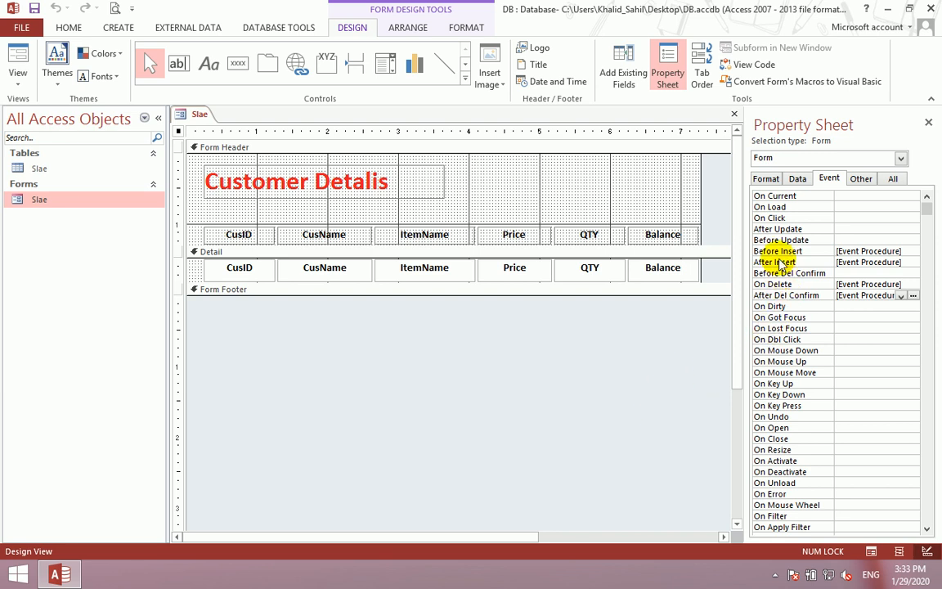
{"action": "left_click", "coordinate": [717, 328]}
{"action": "left_click_drag", "start_coordinate": [715, 328], "coordinate": [494, 371]}
{"action": "left_click_drag", "start_coordinate": [671, 372], "coordinate": [139, 219]}
{"action": "left_click", "coordinate": [410, 364]}
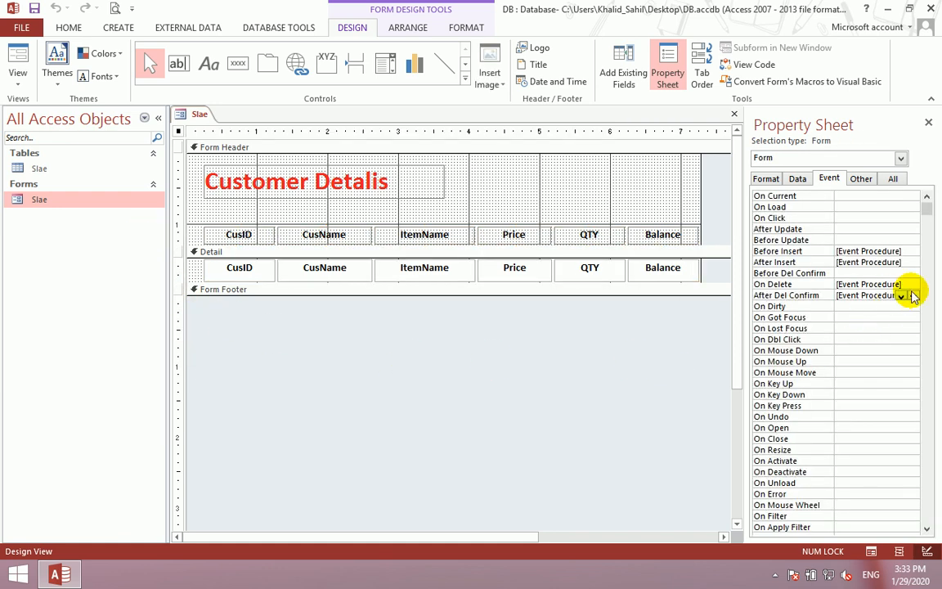
{"action": "left_click", "coordinate": [914, 292]}
{"action": "left_click_drag", "start_coordinate": [265, 148], "coordinate": [474, 166]}
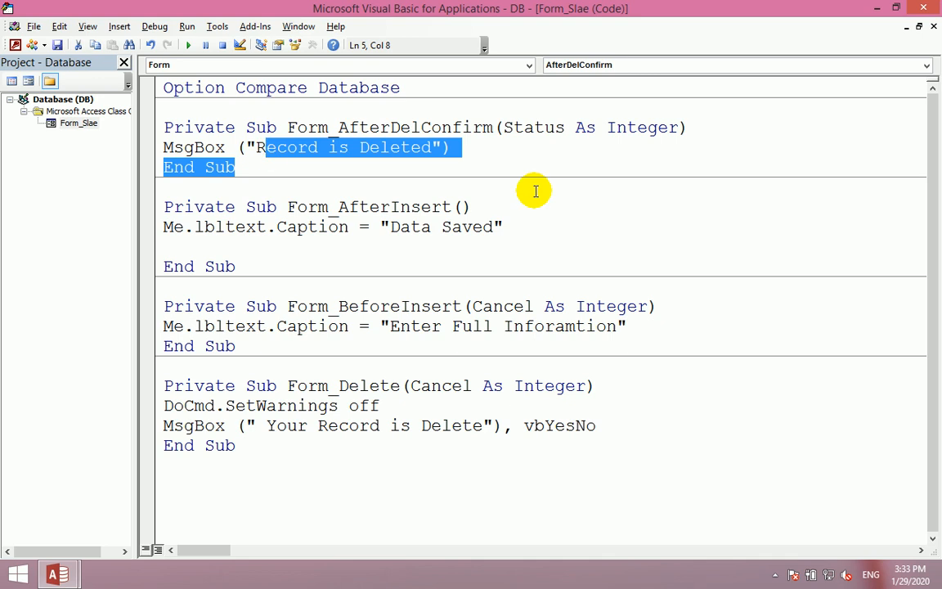
- Close the code editor and the Slae form's design
{"action": "left_click", "coordinate": [422, 161]}
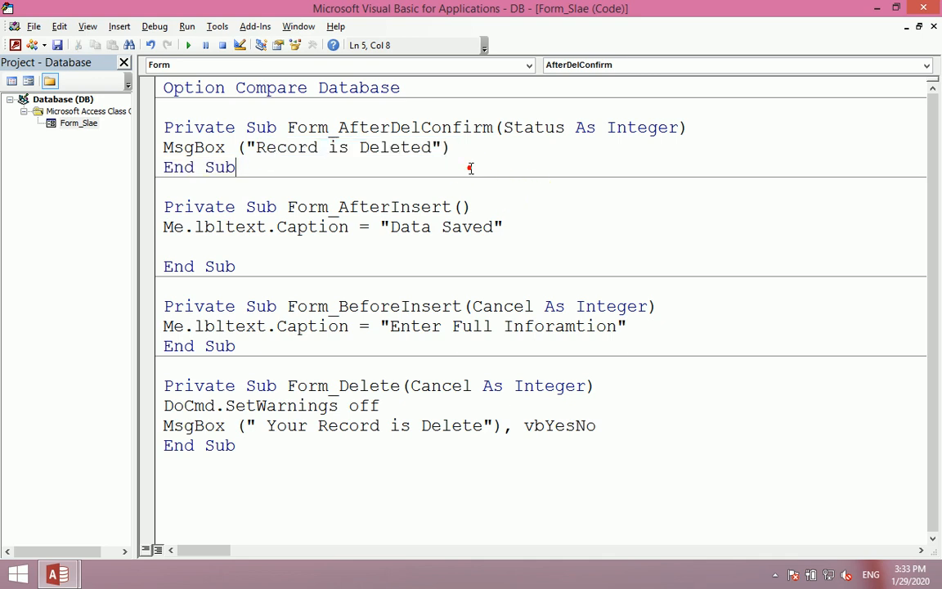
{"action": "left_click", "coordinate": [924, 8]}
{"action": "left_click", "coordinate": [930, 115]}
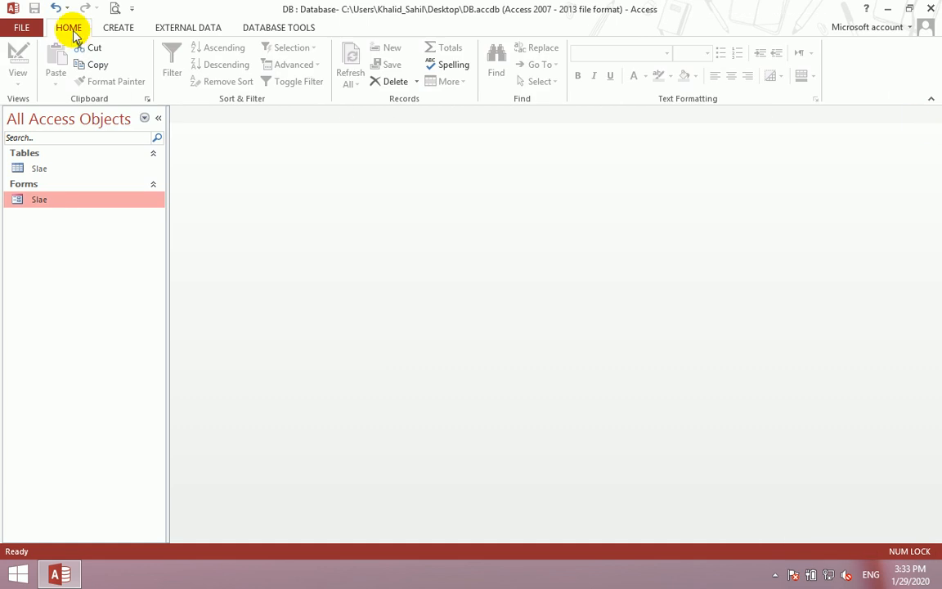
- Create a new macro with a MessageBox action, message "ستاسو ریکارډ حذف شو" and title "حذف"
{"action": "left_click", "coordinate": [106, 29]}
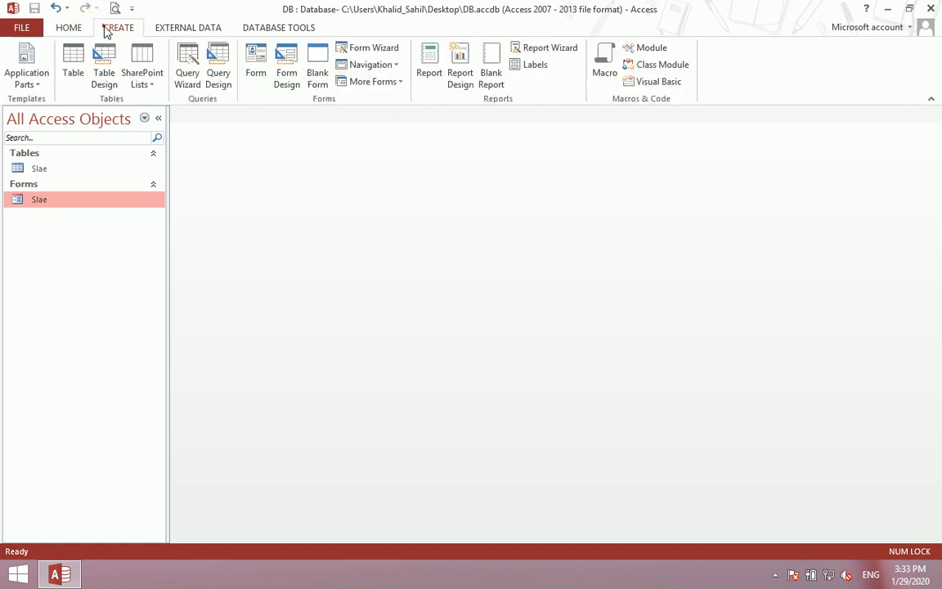
{"action": "left_click", "coordinate": [609, 74]}
{"action": "left_click", "coordinate": [424, 214]}
{"action": "type", "text": "MessageBox"}
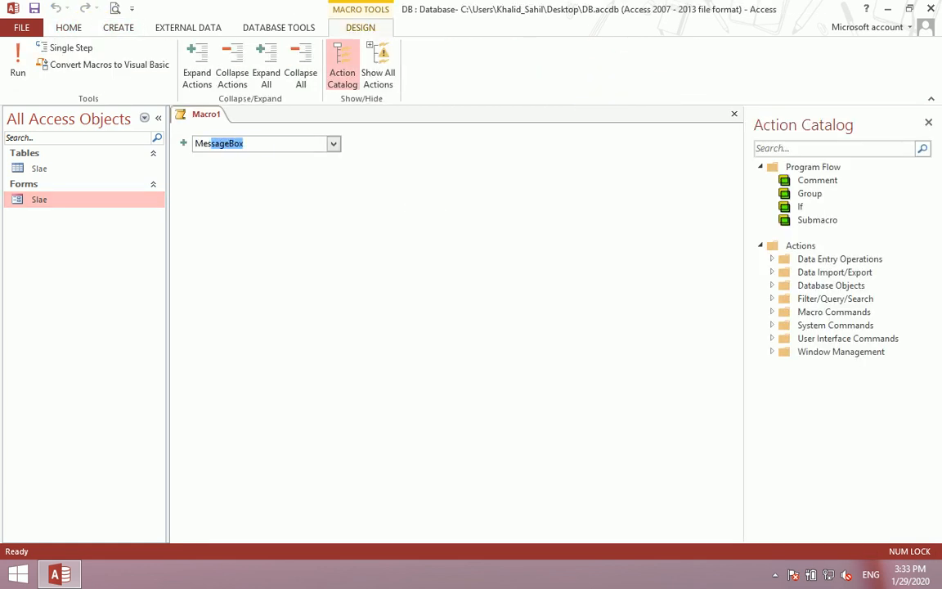
{"action": "key", "text": "Return"}
{"action": "key", "text": "super+space"}
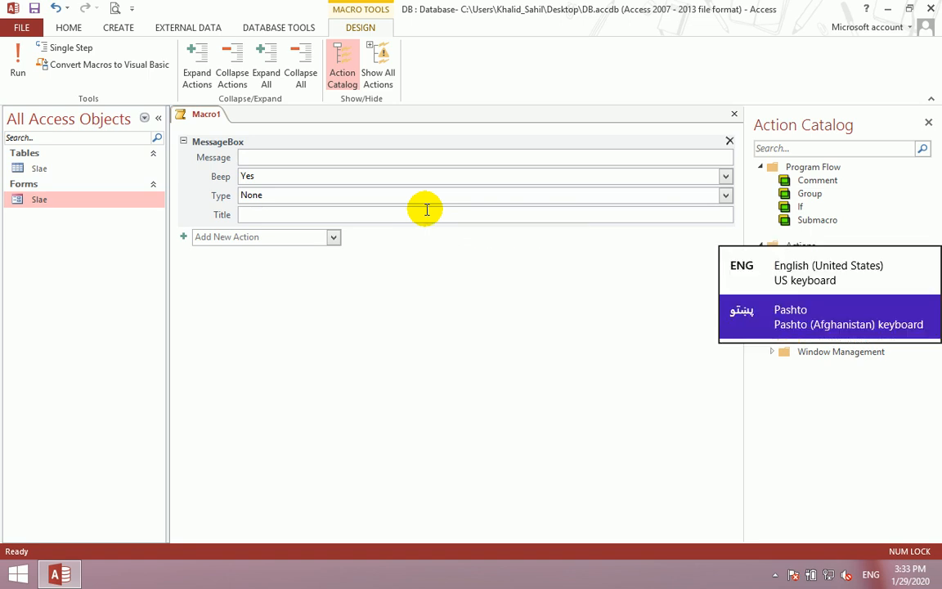
{"action": "type", "text": "ستاسو ریکارډ حذف شو"}
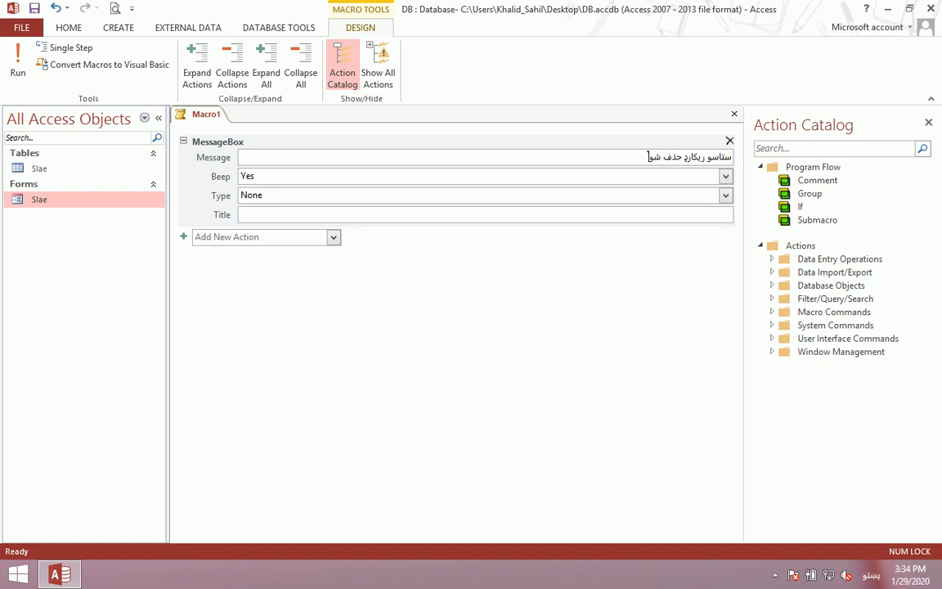
{"action": "left_click", "coordinate": [343, 217]}
{"action": "type", "text": "حذف"}
- Save the macro under the name Delte and close it
{"action": "key", "text": "ctrl+s"}
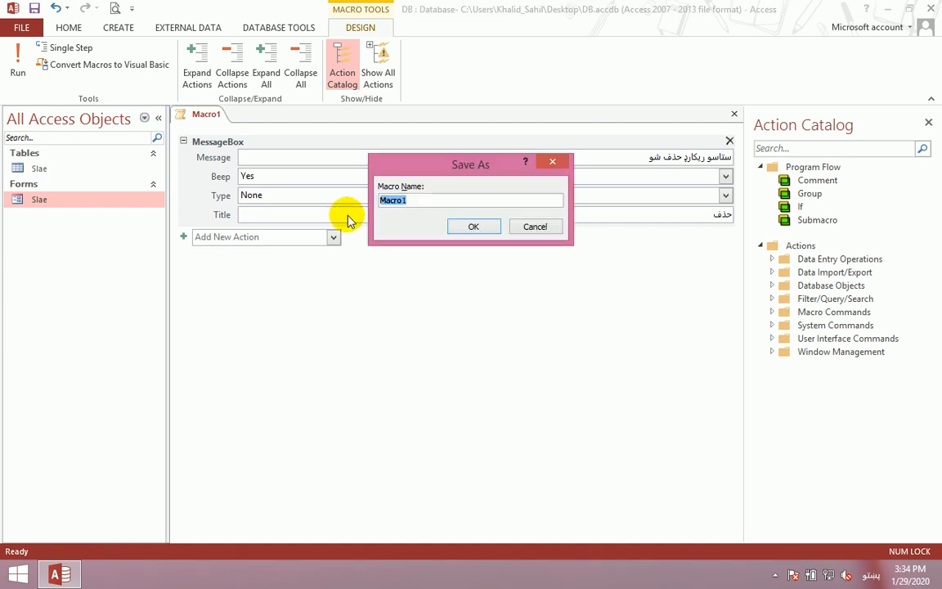
{"action": "type", "text": "Delte"}
{"action": "key", "text": "Return"}
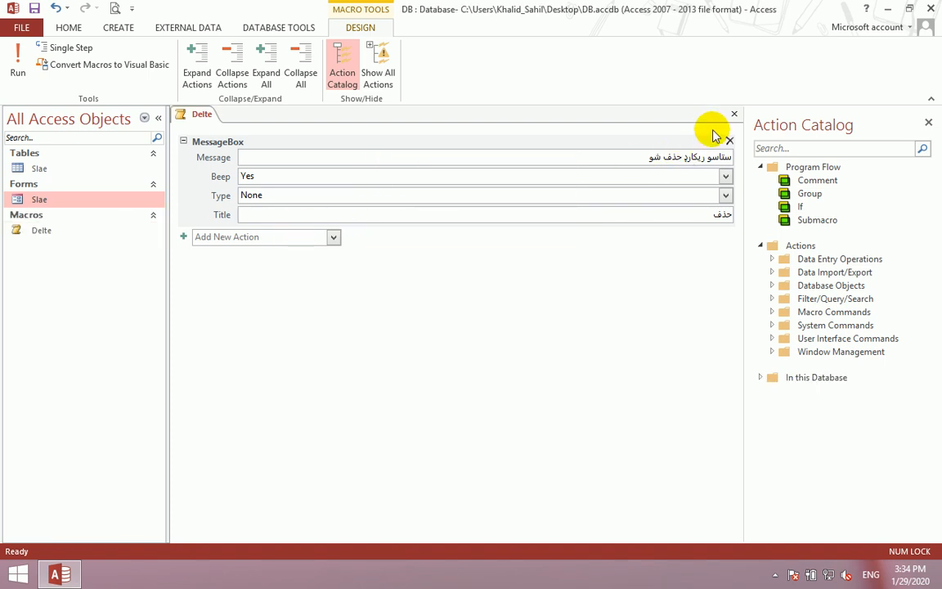
{"action": "left_click", "coordinate": [734, 114]}
- Rename the Delte macro as Del
{"action": "left_click", "coordinate": [76, 229]}
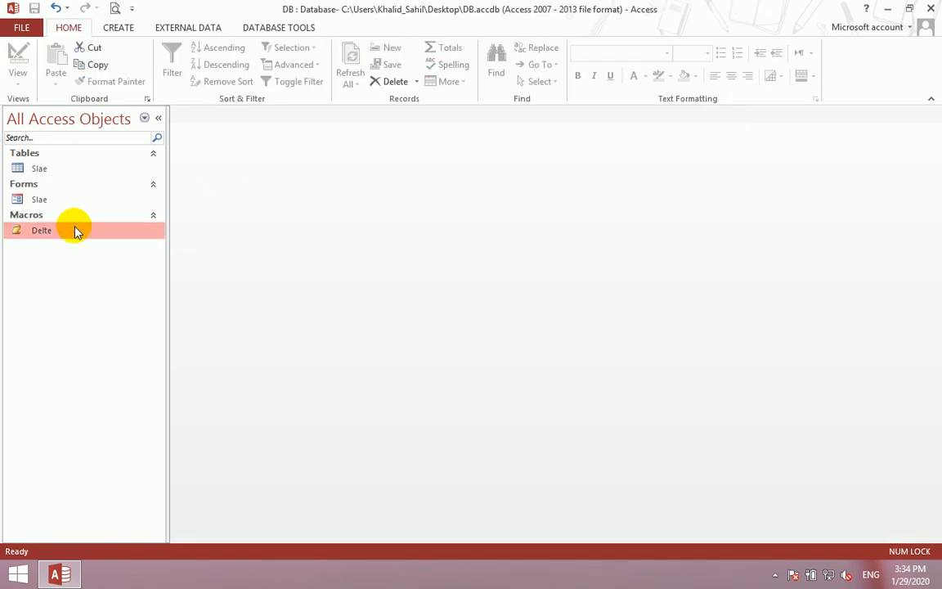
{"action": "type", "text": "Del"}
{"action": "key", "text": "Return"}
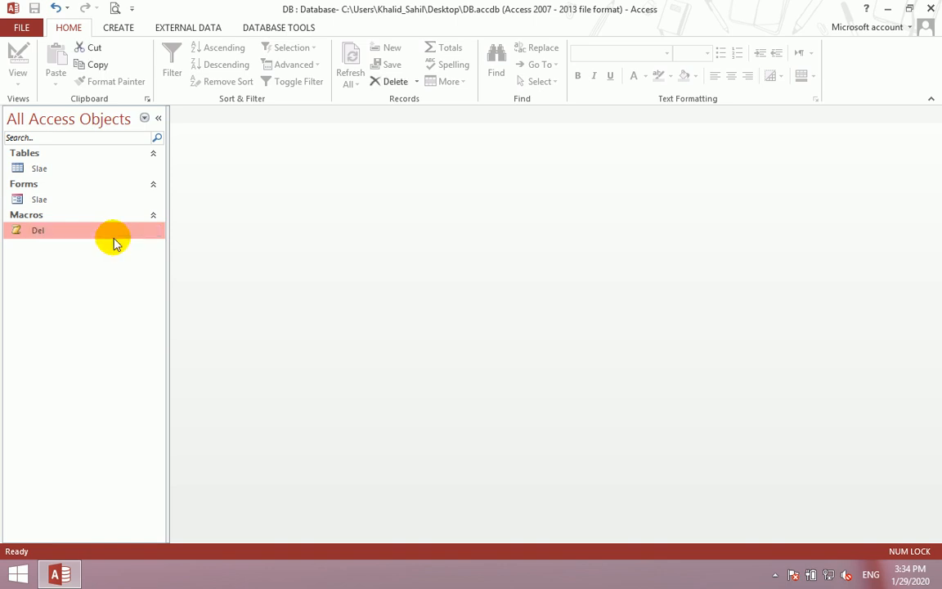
{"action": "left_click", "coordinate": [207, 235]}
- Open the Slae form in Design View and open its After Del Confirm event procedure
{"action": "left_click", "coordinate": [63, 200]}
{"action": "right_click", "coordinate": [63, 200]}
{"action": "left_click", "coordinate": [126, 243]}
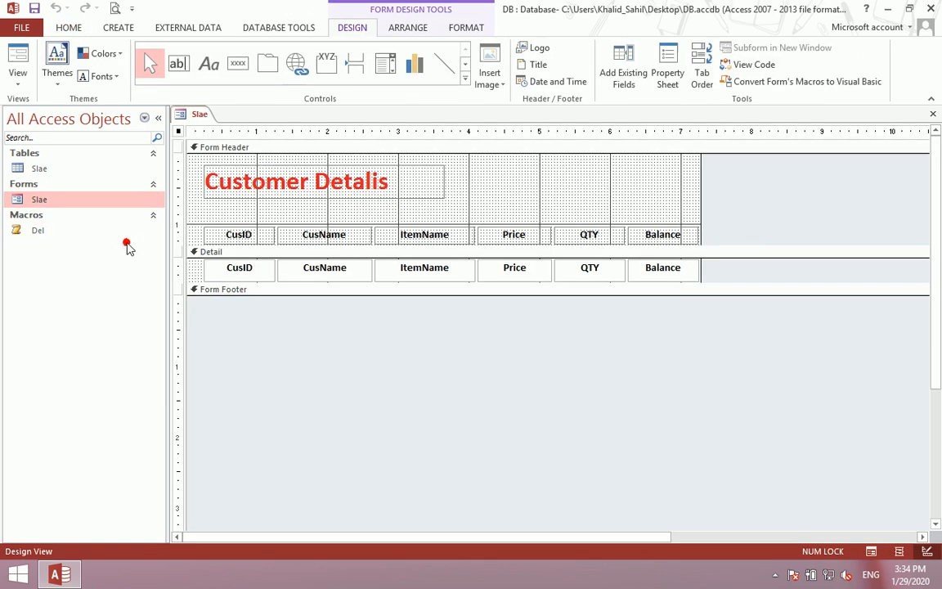
{"action": "double_click", "coordinate": [337, 364]}
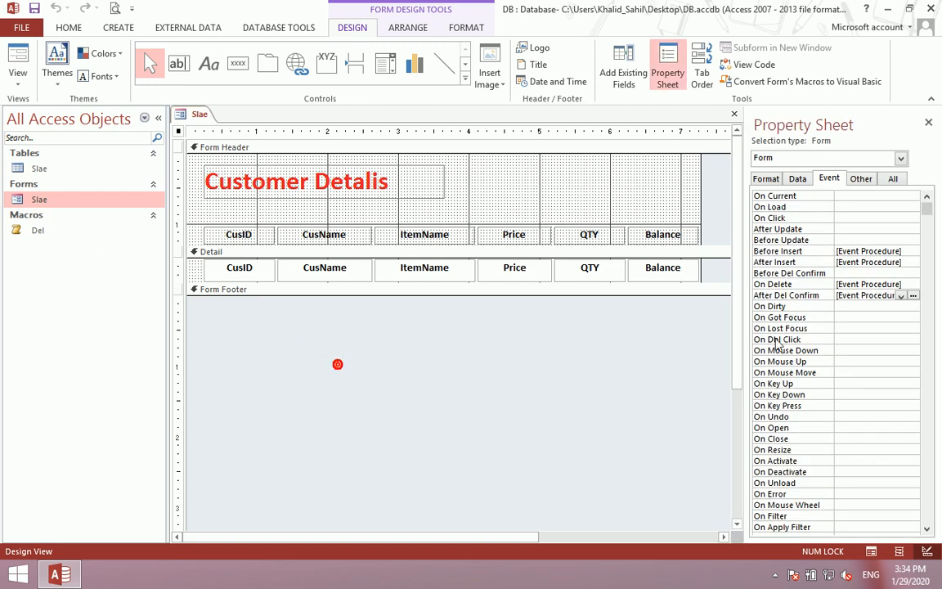
{"action": "left_click", "coordinate": [886, 296]}
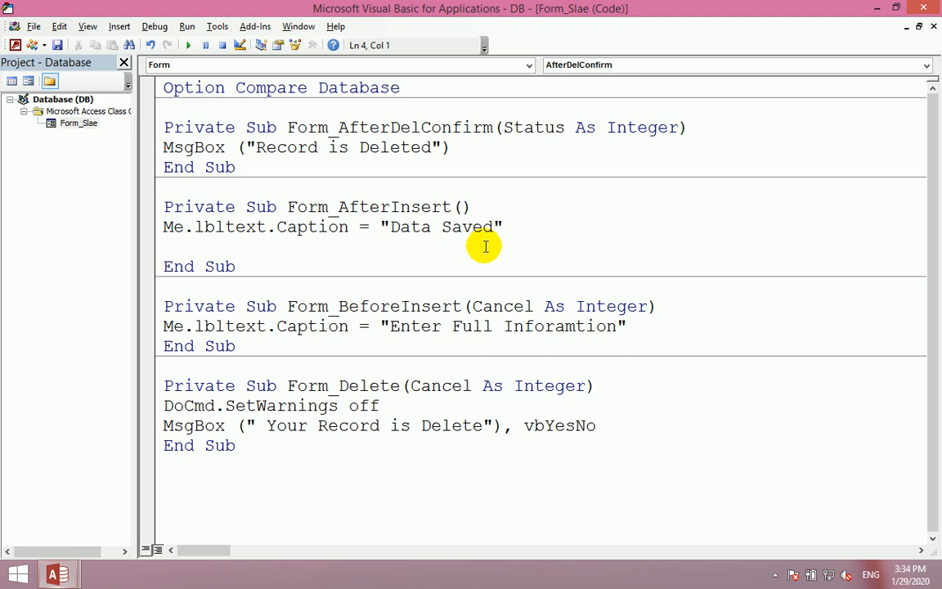
- Replace the MsgBox statement in Form_AfterDelConfirm with DoCmd.RunMacro "Del"
{"action": "left_click_drag", "start_coordinate": [451, 148], "coordinate": [127, 156]}
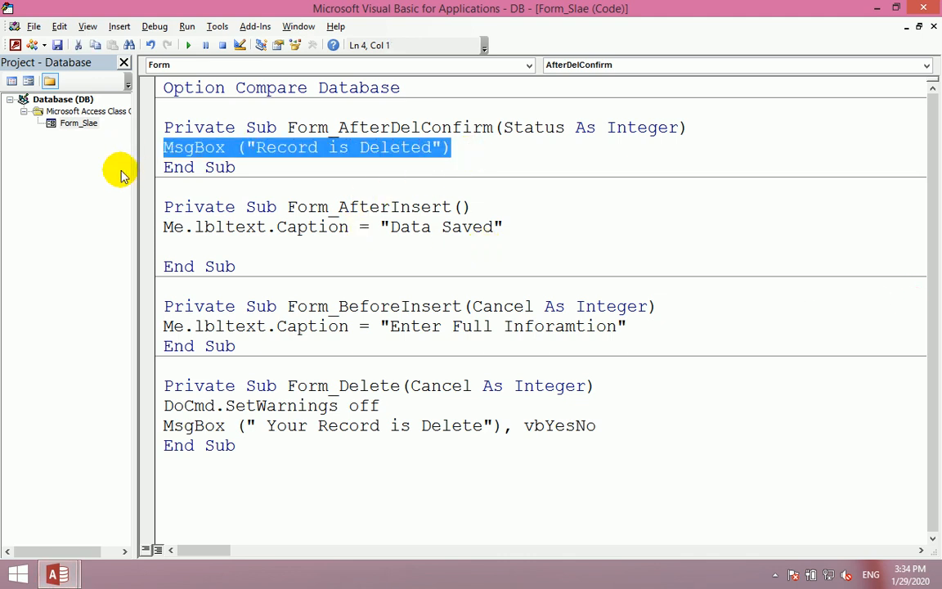
{"action": "key", "text": "Delete"}
{"action": "type", "text": "docmd"}
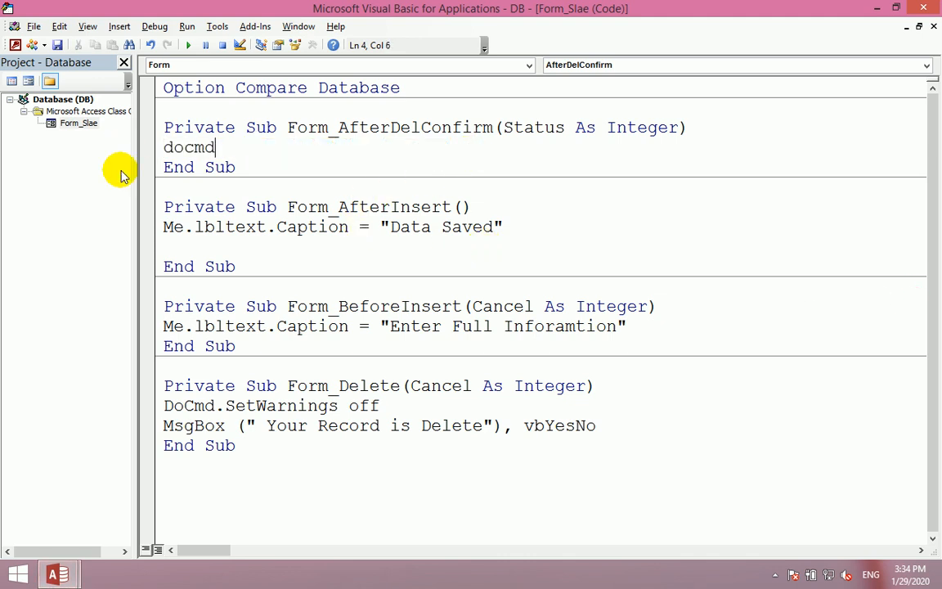
{"action": "type", "text": ".run"}
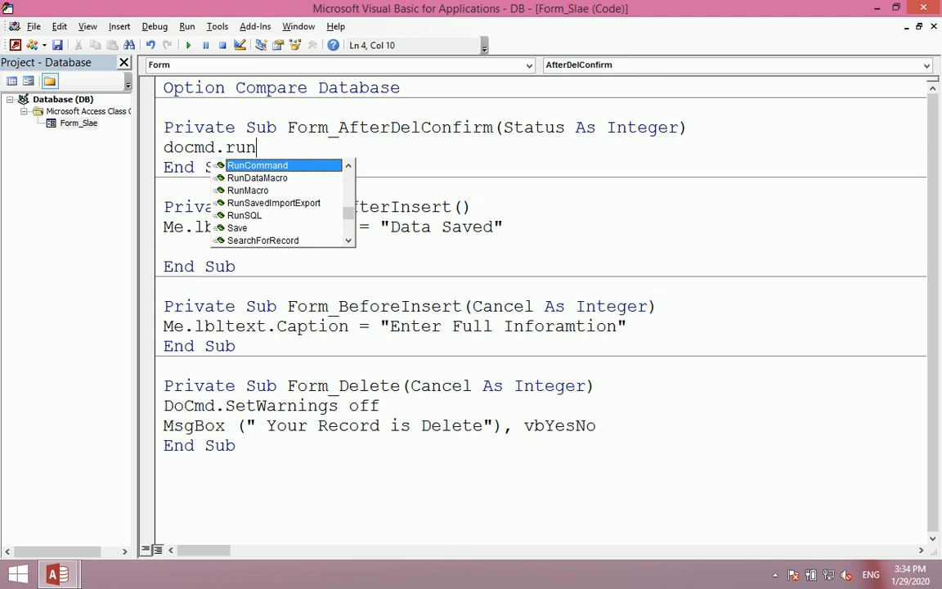
{"action": "type", "text": "q"}
{"action": "key", "text": "BackSpace"}
{"action": "key", "text": "Down"}
{"action": "key", "text": "Down"}
{"action": "key", "text": "Tab"}
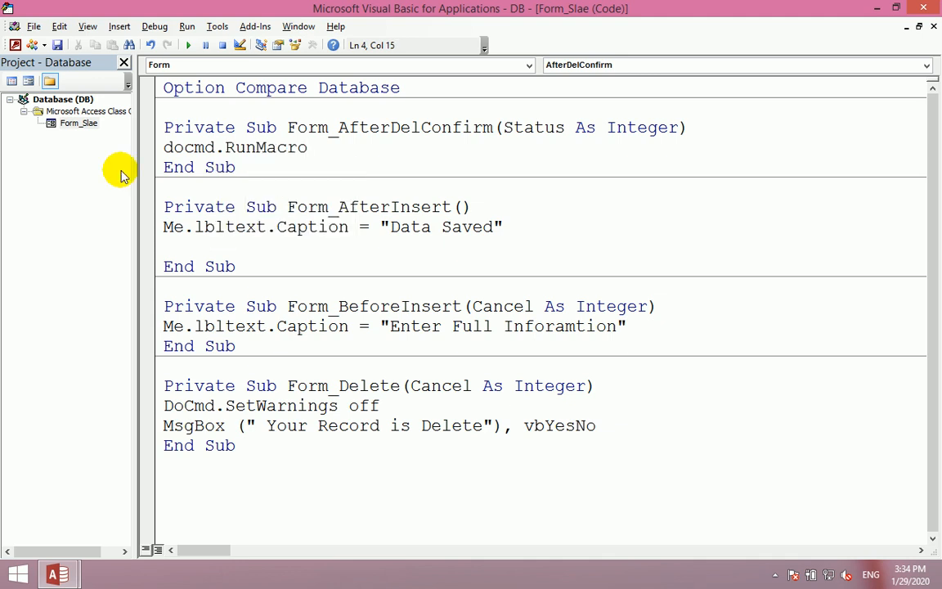
{"action": "type", "text": "\"De"}
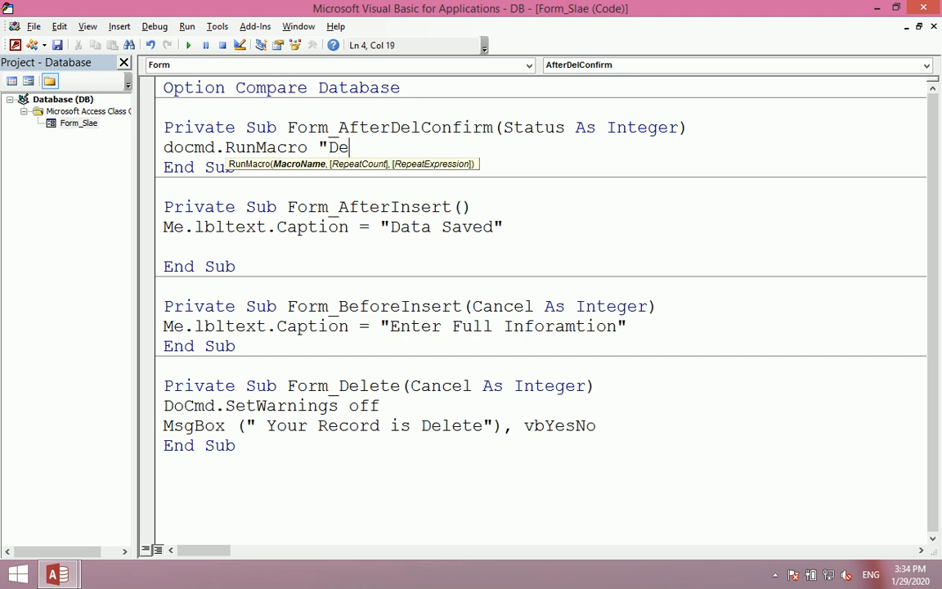
{"action": "type", "text": "l\""}
{"action": "key", "text": "Return"}
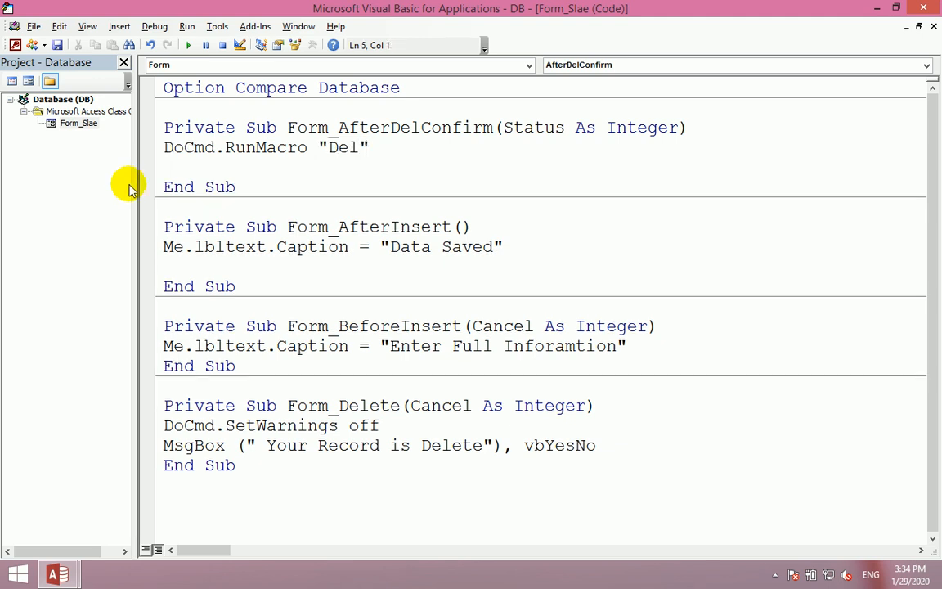
{"action": "key", "text": "BackSpace"}
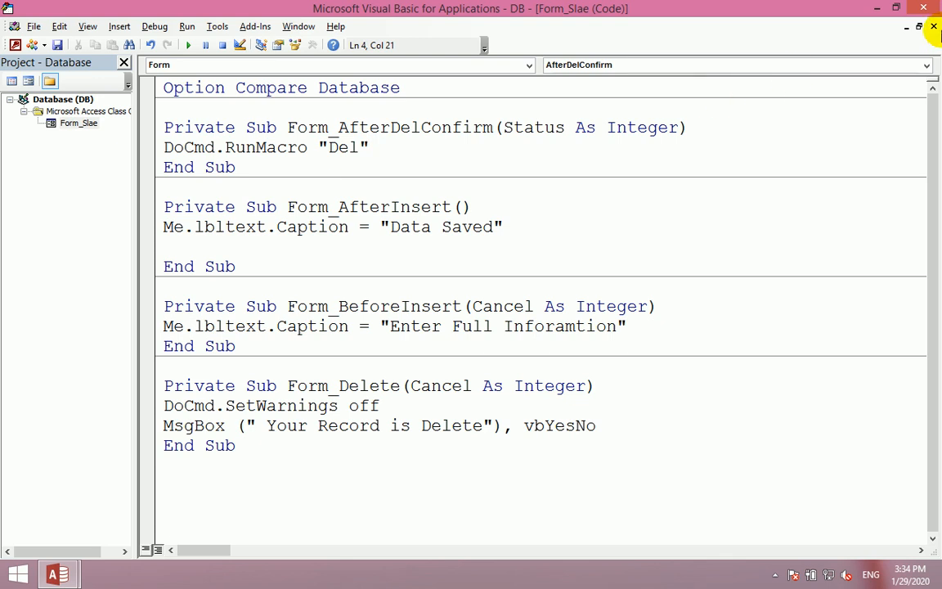
- Reopen the Slae form in Form View and add a record with a customer name, ItemName sdf, Price 345 and QTY 45
{"action": "left_click", "coordinate": [925, 8]}
{"action": "left_click", "coordinate": [929, 122]}
{"action": "left_click", "coordinate": [735, 114]}
{"action": "double_click", "coordinate": [147, 200]}
{"action": "left_click", "coordinate": [322, 189]}
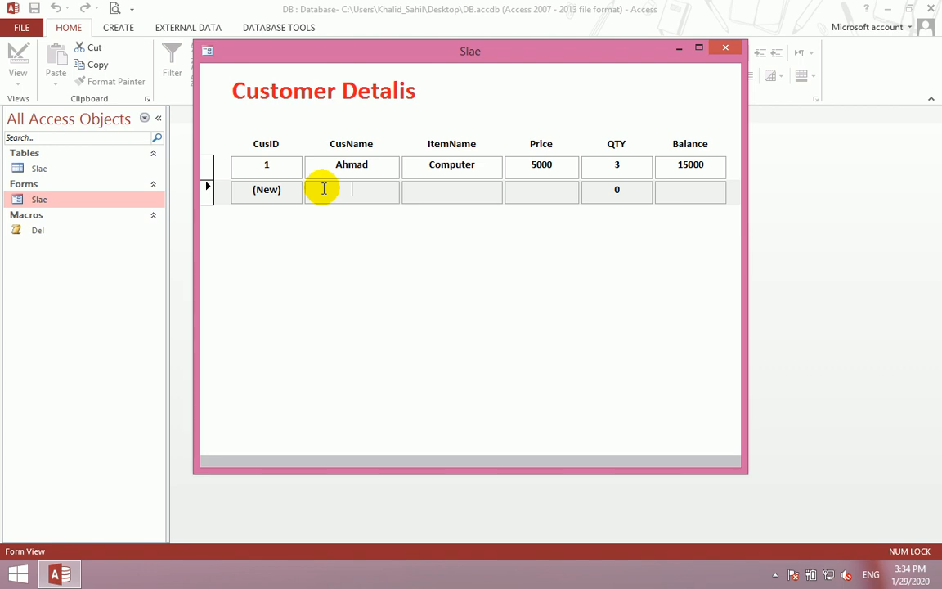
{"action": "type", "text": "Kaml"}
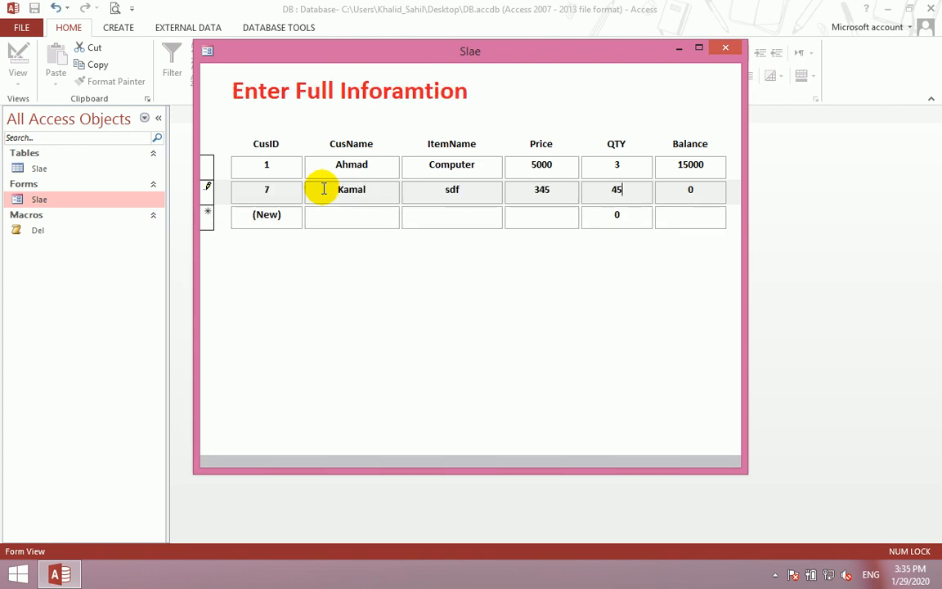
{"action": "key", "text": "Tab"}
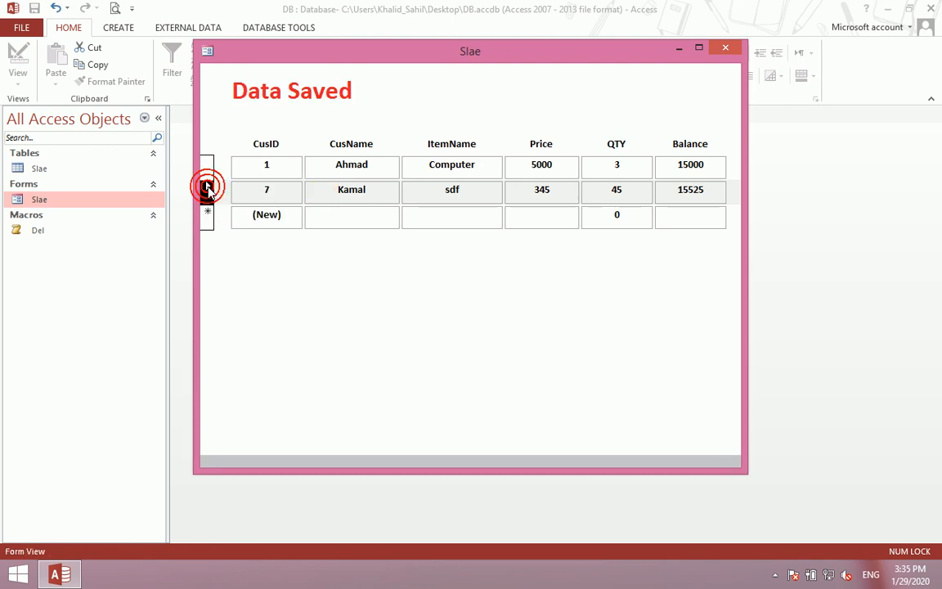
- Delete the record with CusID 7, answering Yes to the confirmation and accepting the macro's message box
{"action": "key", "text": "Delete"}
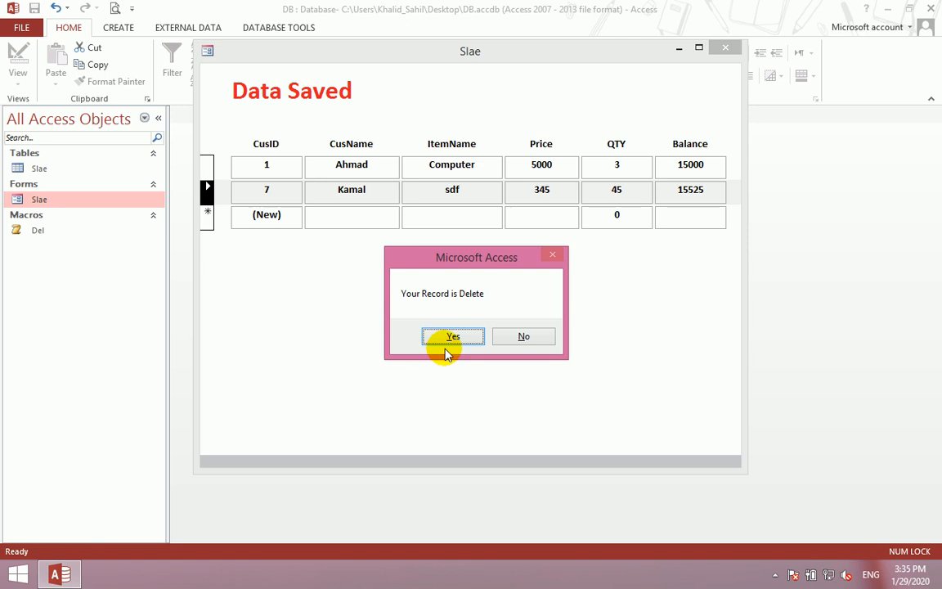
{"action": "left_click", "coordinate": [438, 338]}
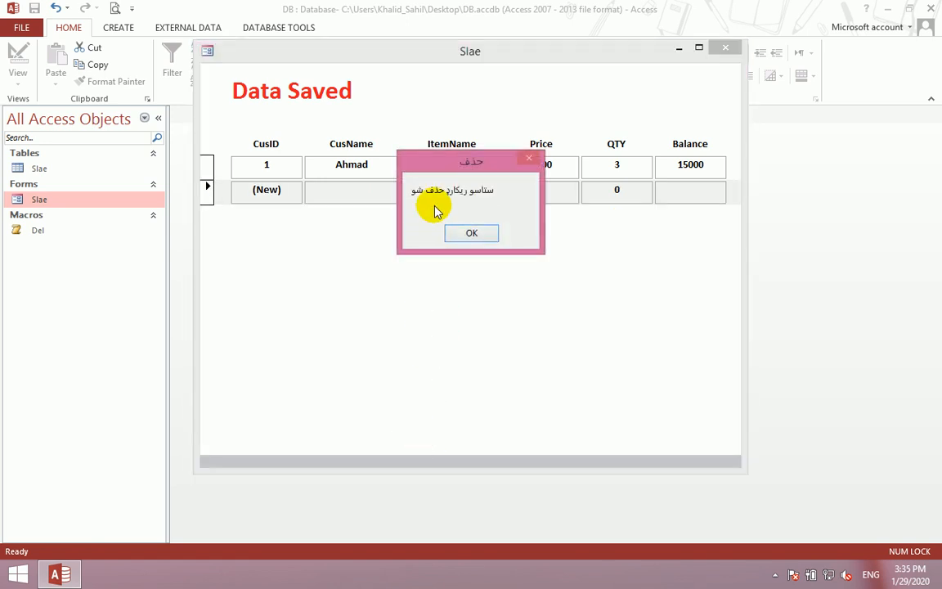
{"action": "left_click_drag", "start_coordinate": [448, 162], "coordinate": [476, 153]}
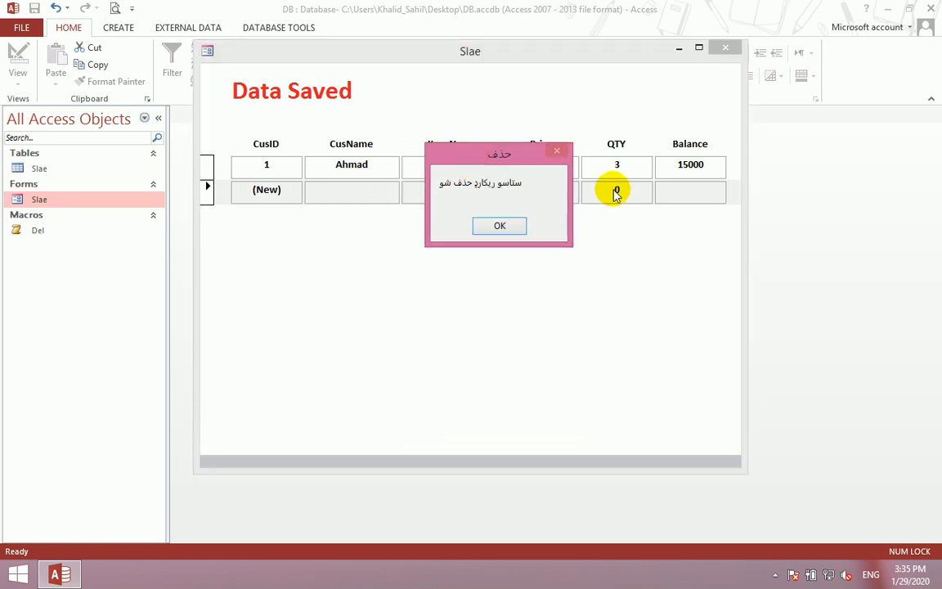
{"action": "left_click", "coordinate": [500, 225]}
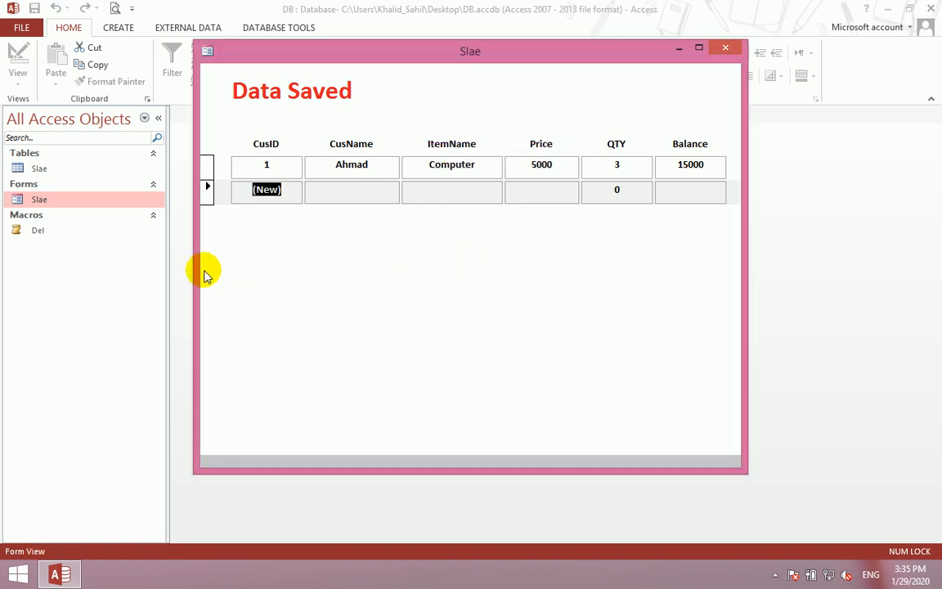
- Return the form to Design View and open its After Del Confirm procedure to review the DoCmd.RunMacro "Del" statement
{"action": "right_click", "coordinate": [466, 96]}
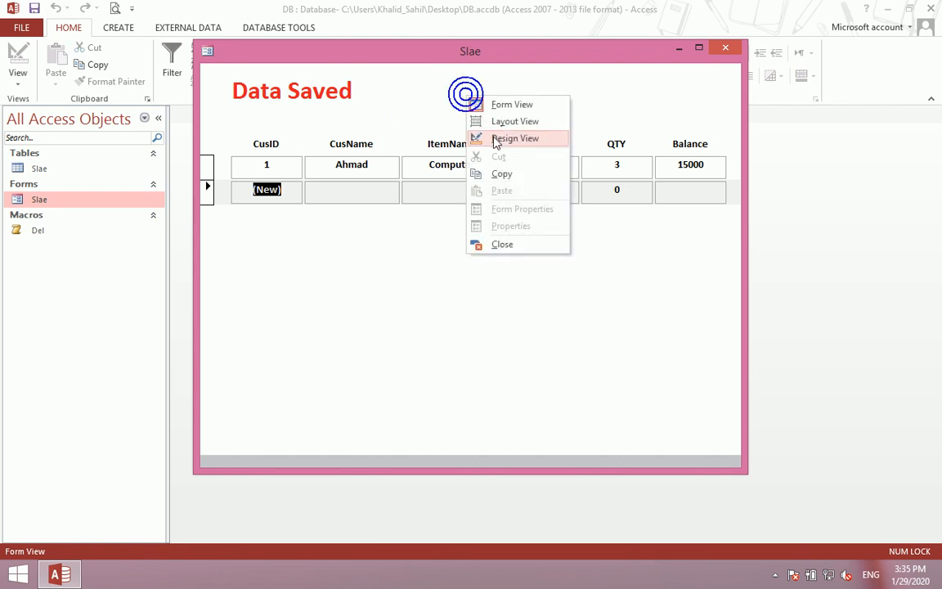
{"action": "left_click", "coordinate": [410, 208]}
{"action": "left_click", "coordinate": [64, 235]}
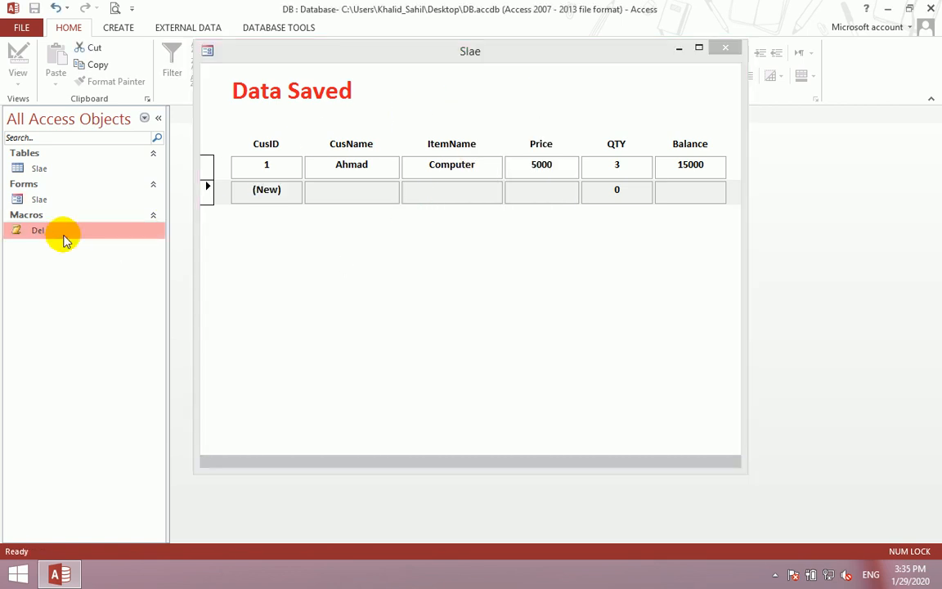
{"action": "left_click", "coordinate": [576, 86]}
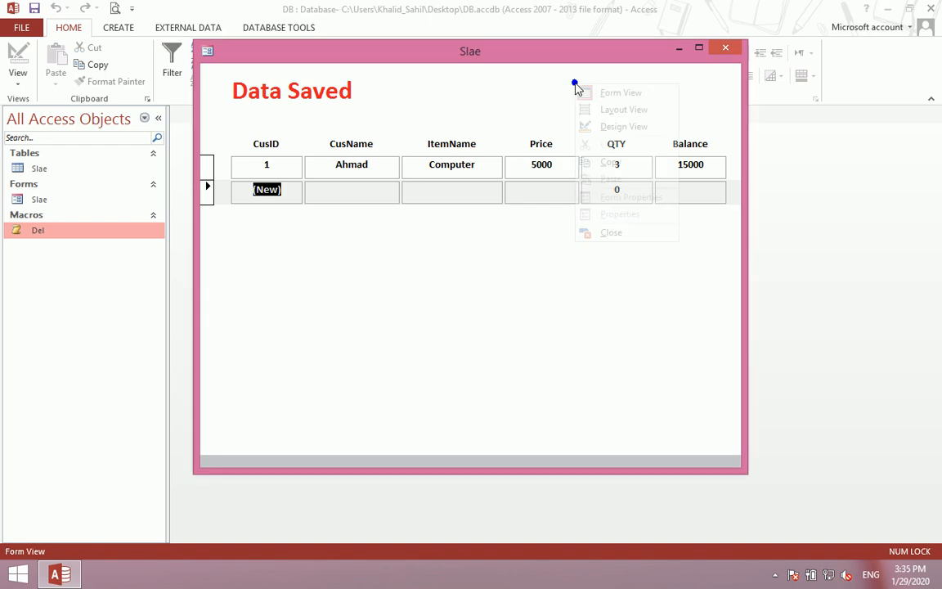
{"action": "right_click", "coordinate": [576, 86]}
{"action": "left_click", "coordinate": [609, 126]}
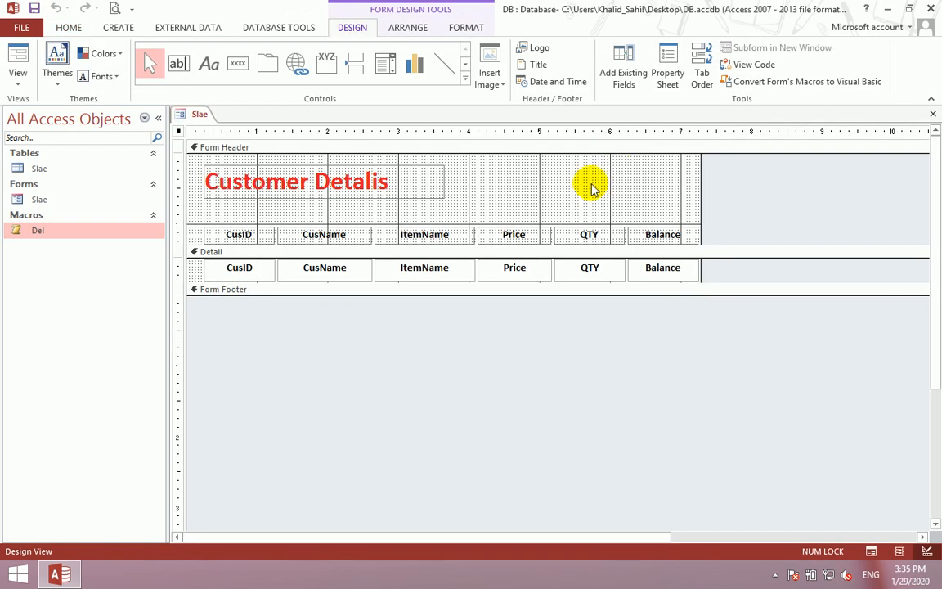
{"action": "double_click", "coordinate": [496, 426]}
{"action": "left_click", "coordinate": [911, 294]}
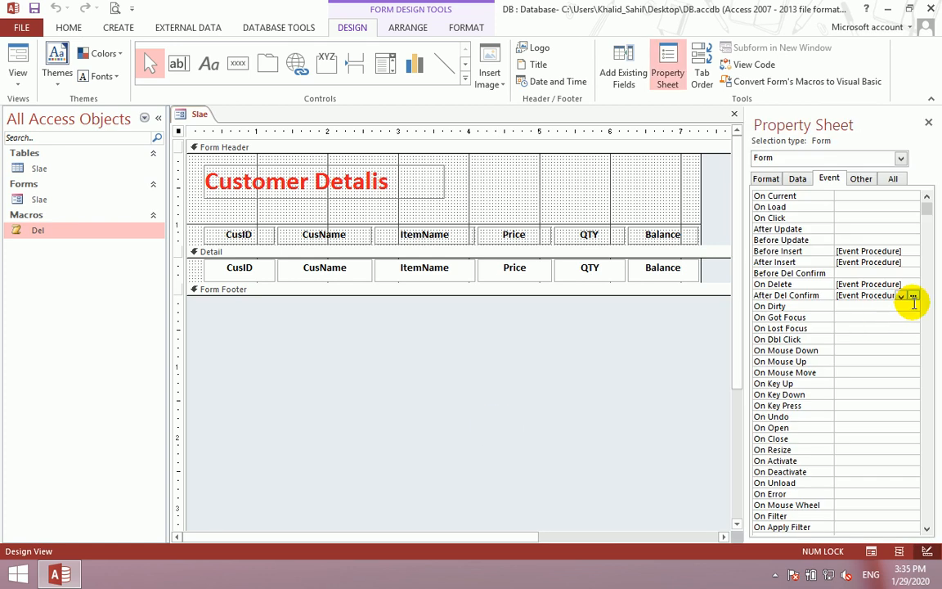
{"action": "left_click_drag", "start_coordinate": [442, 128], "coordinate": [646, 128]}
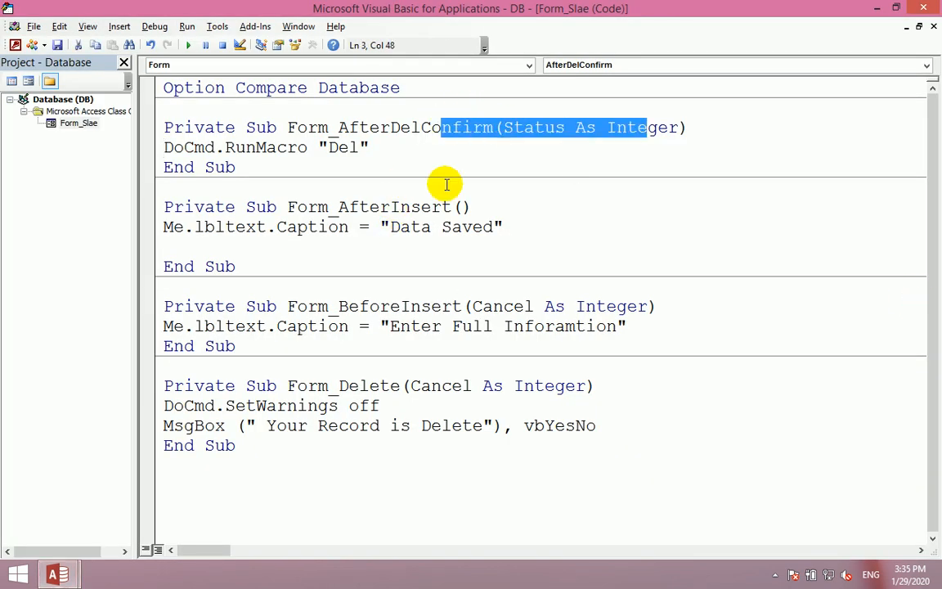
{"action": "left_click_drag", "start_coordinate": [256, 152], "coordinate": [152, 151]}
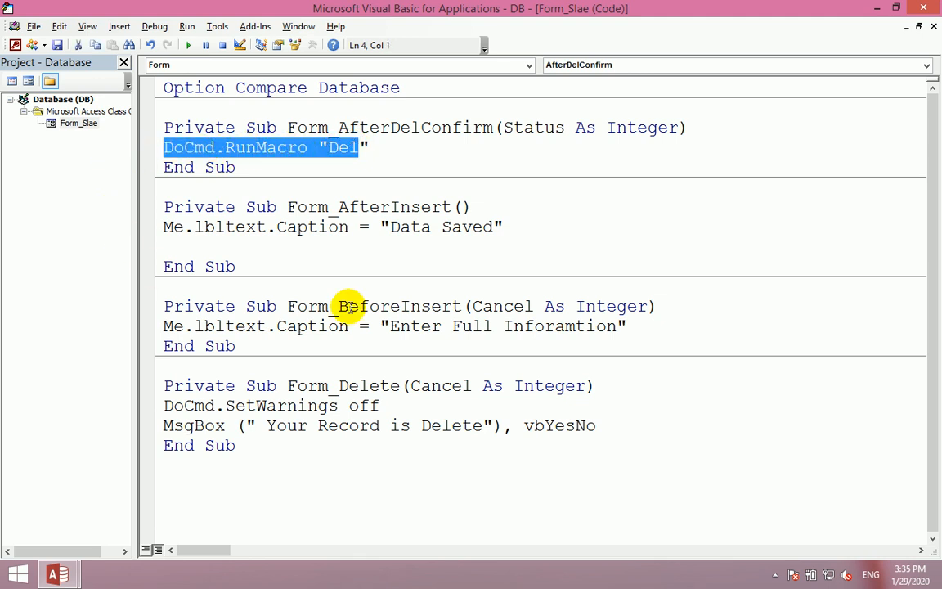
{"action": "left_click", "coordinate": [411, 145]}
- Close the code editor, check the form's After Del Confirm event property, and close the form's properties
{"action": "left_click", "coordinate": [915, 3]}
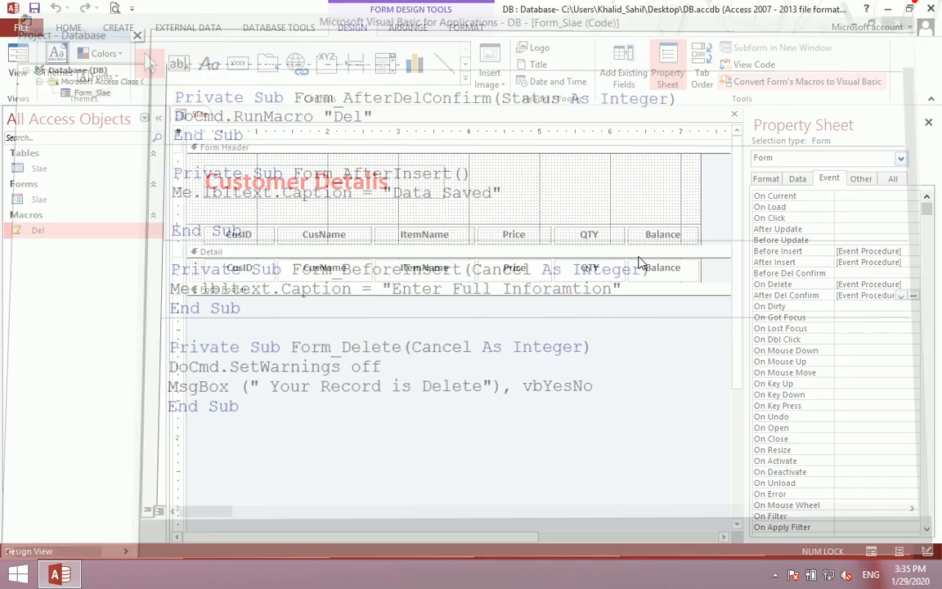
{"action": "left_click", "coordinate": [534, 368]}
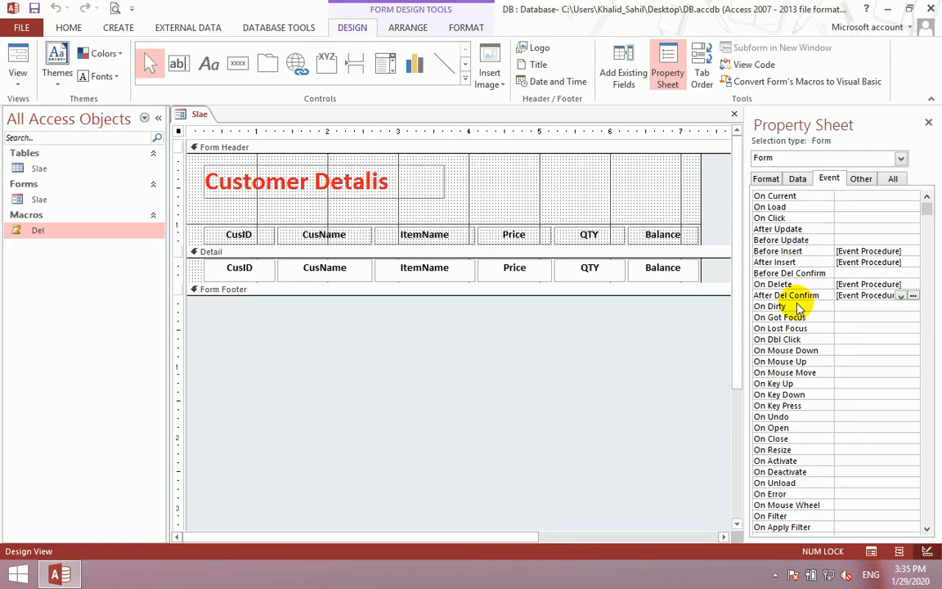
{"action": "left_click", "coordinate": [850, 295]}
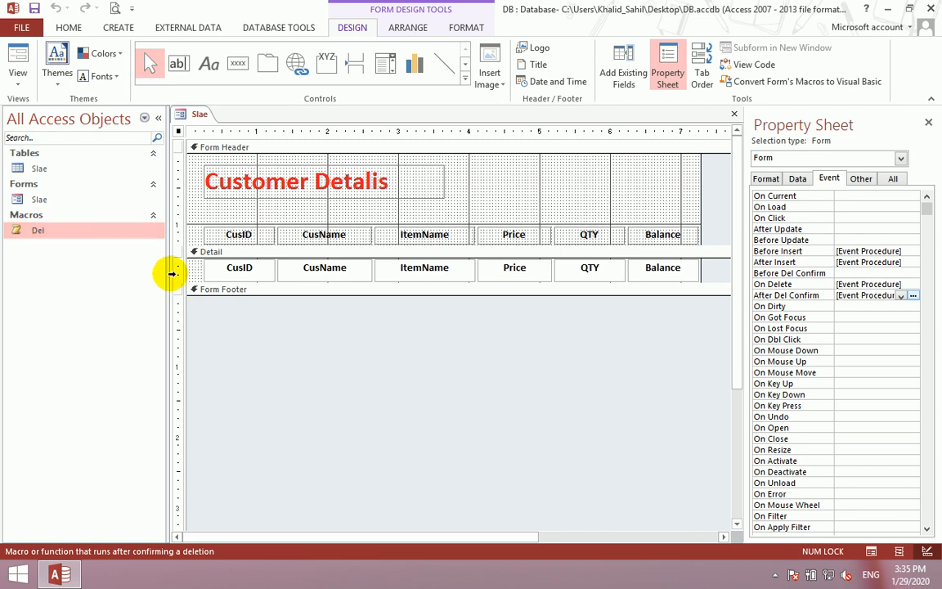
{"action": "left_click_drag", "start_coordinate": [498, 402], "coordinate": [268, 256]}
{"action": "left_click", "coordinate": [381, 364]}
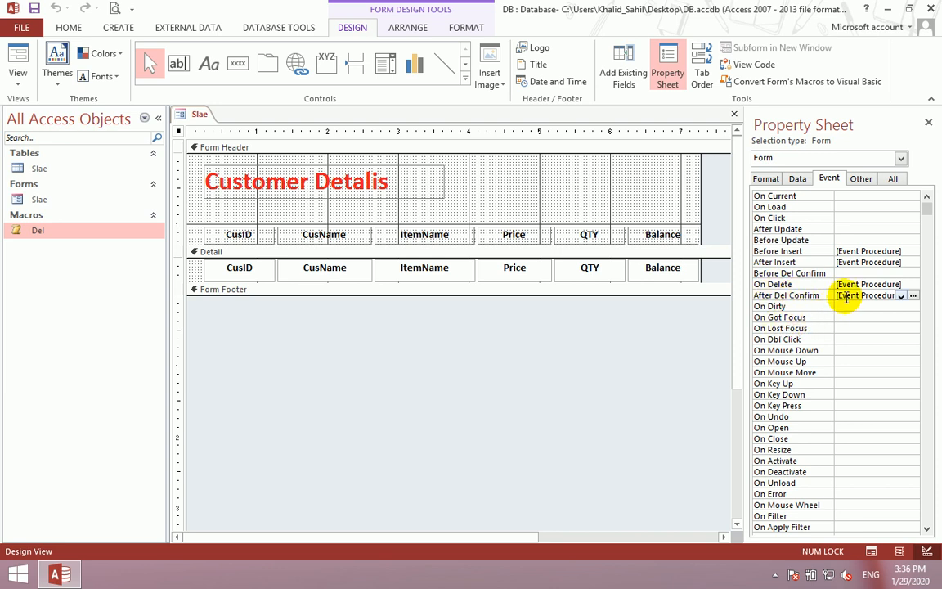
{"action": "left_click", "coordinate": [929, 122]}
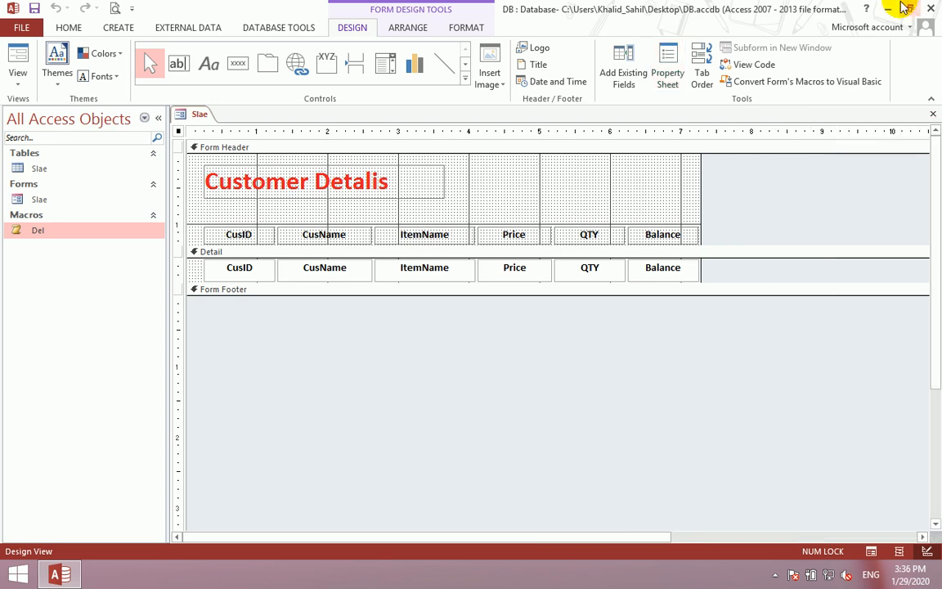
{"action": "left_click", "coordinate": [910, 8]}
{"action": "left_click", "coordinate": [652, 72]}
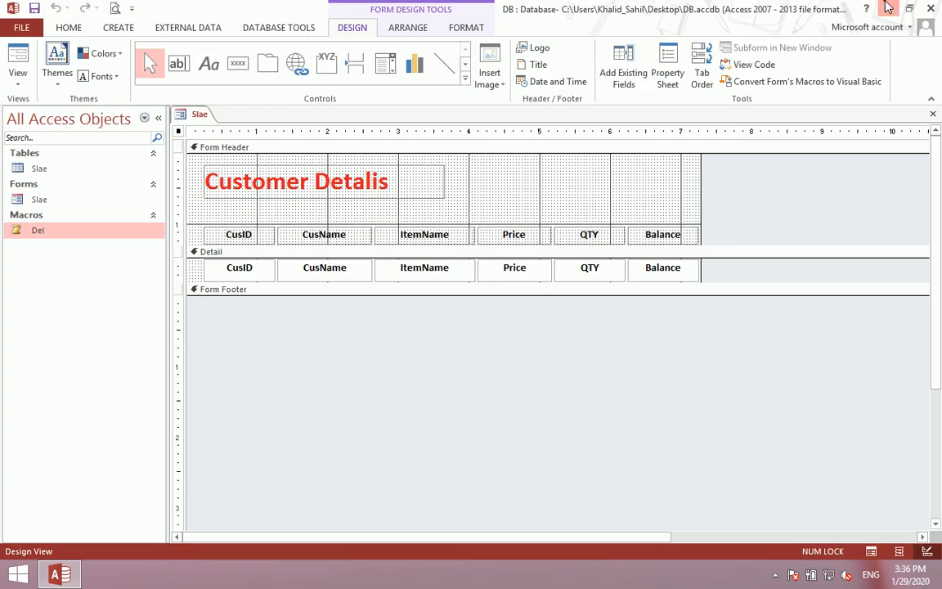